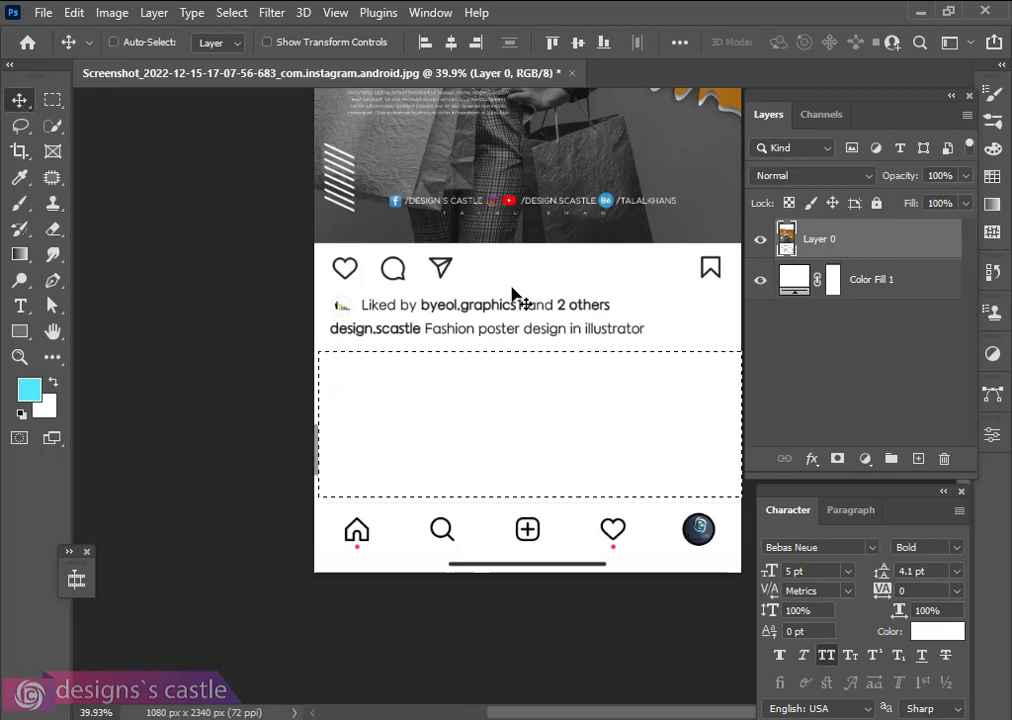
- Move the likes and caption strip down to just above the bottom navigation bar, centred at about Y 2031 px, and clear the selection
key("ctrl+d")
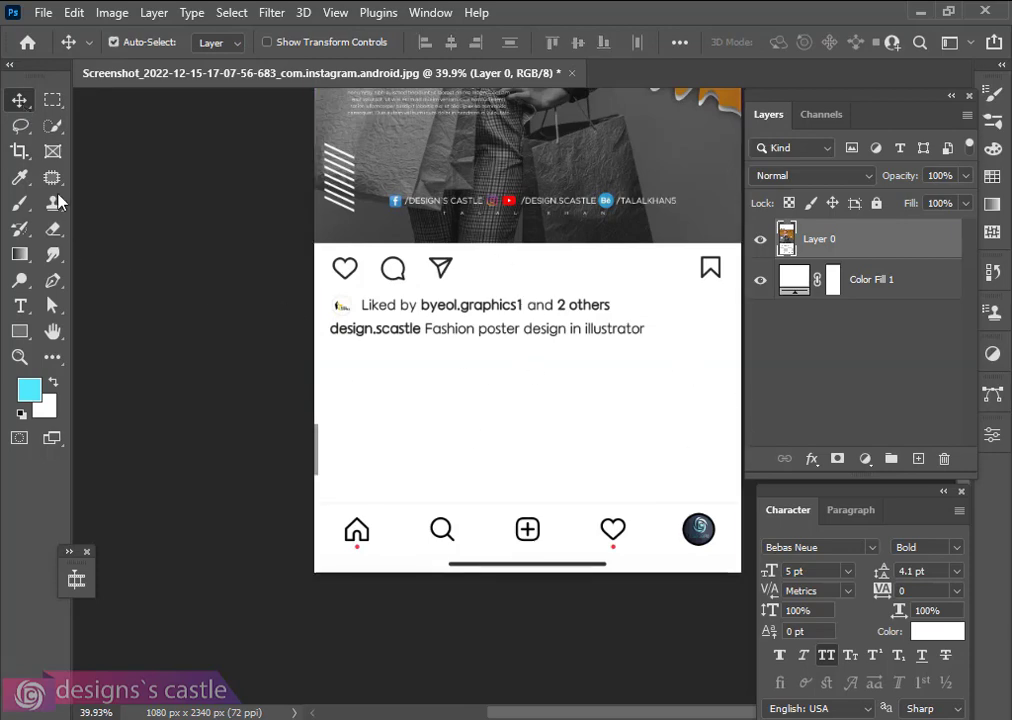
left_click(53, 100)
left_click_drag(320, 298, 758, 350)
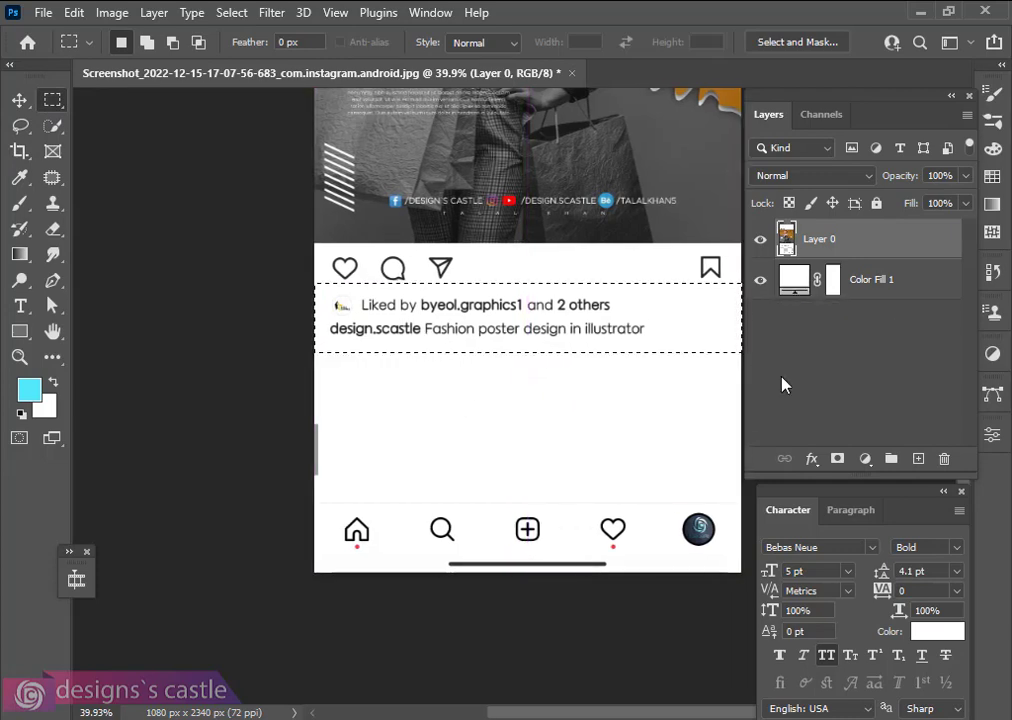
right_click(429, 331)
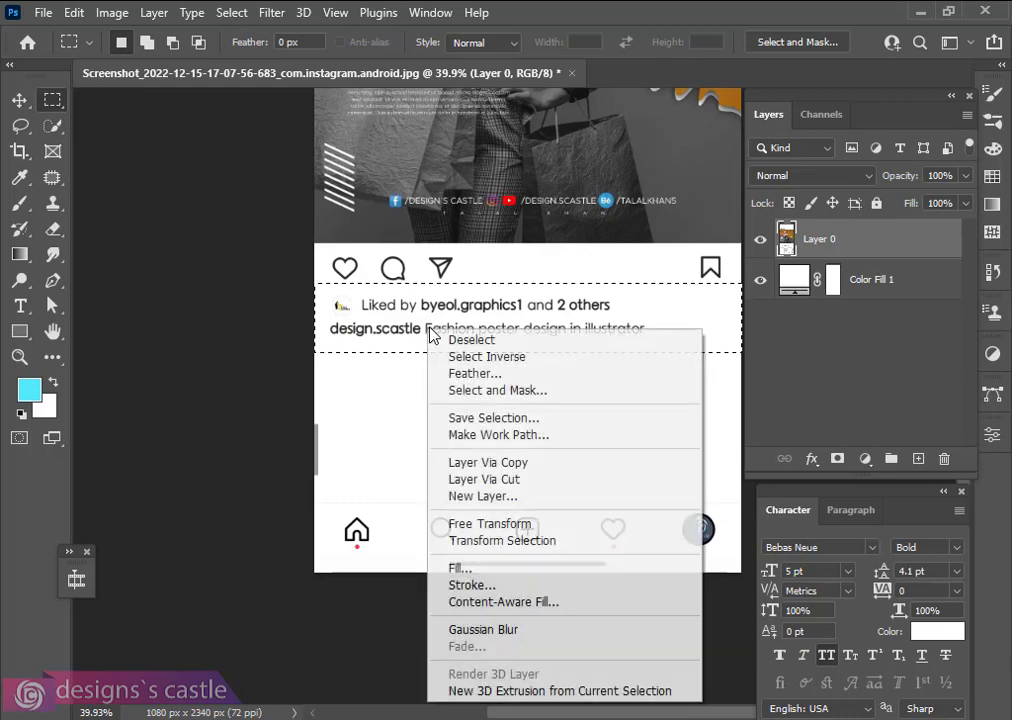
left_click(469, 525)
left_click_drag(425, 294, 418, 440)
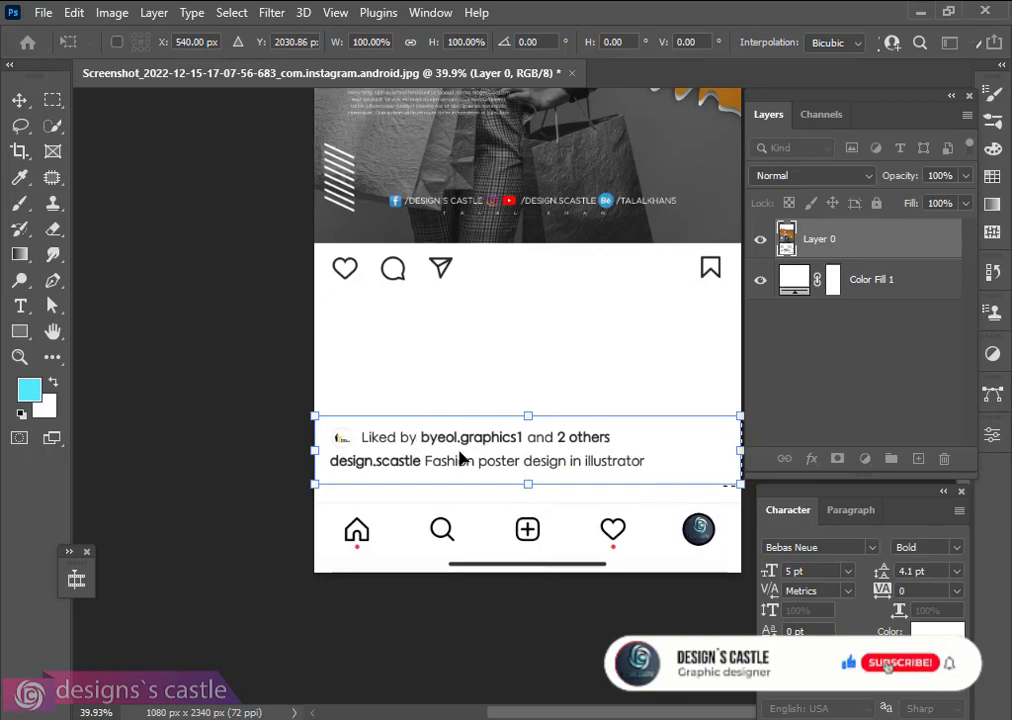
key("Return")
key("ctrl")
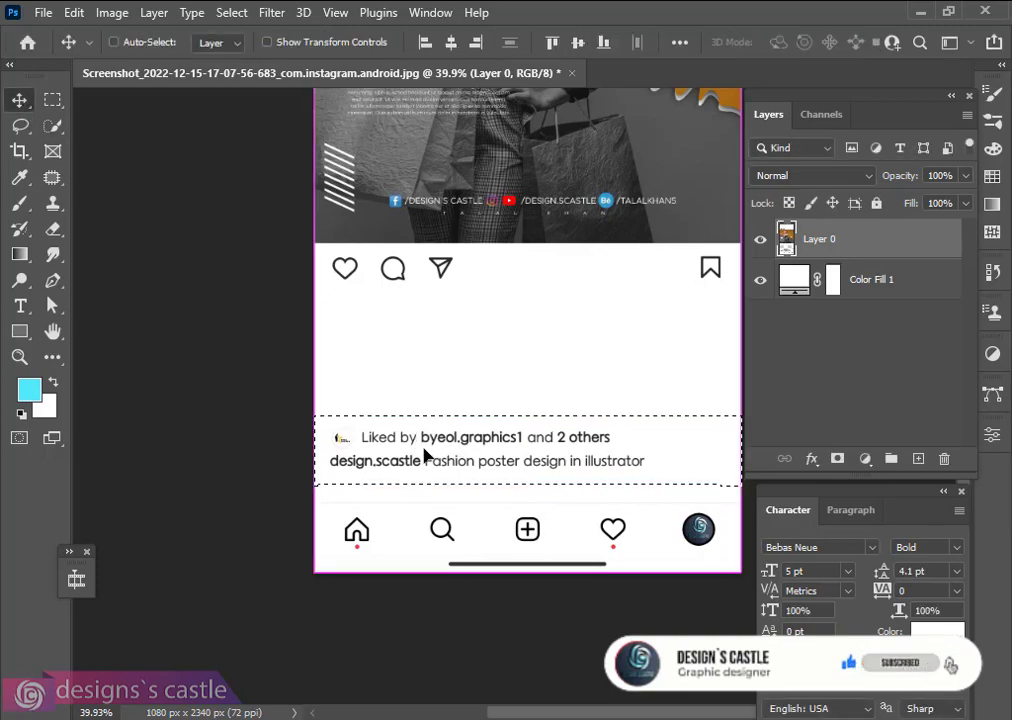
key("ctrl+d")
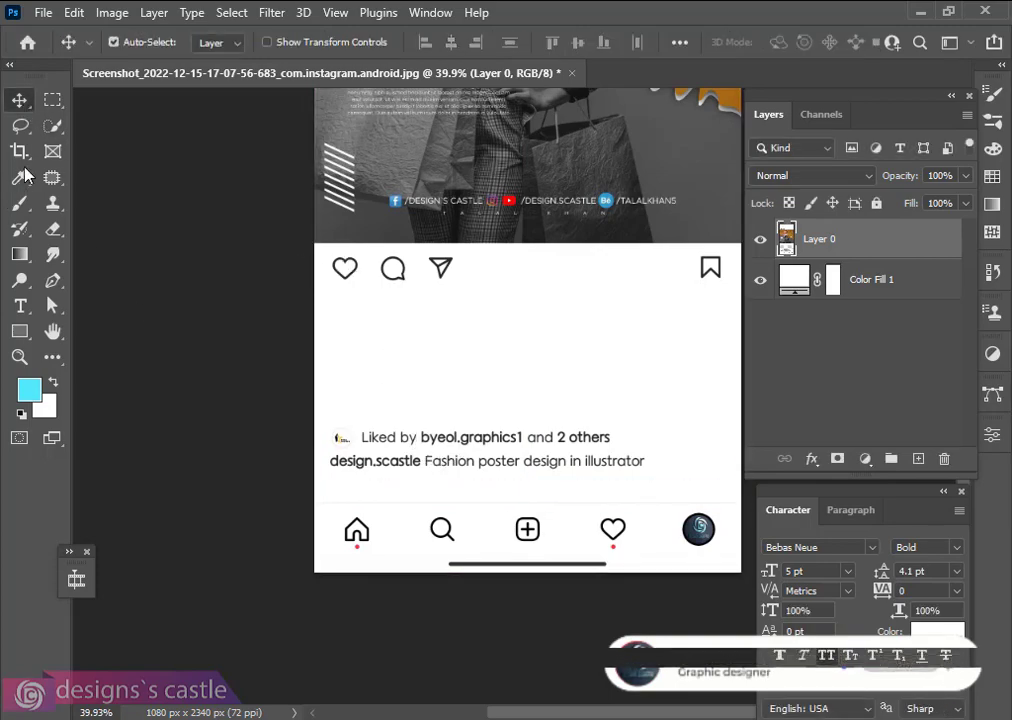
- Move the row of heart, comment, share and bookmark icons down to just above the likes line, centred at about Y 1918 px
left_click(53, 101)
left_click_drag(320, 250, 731, 294)
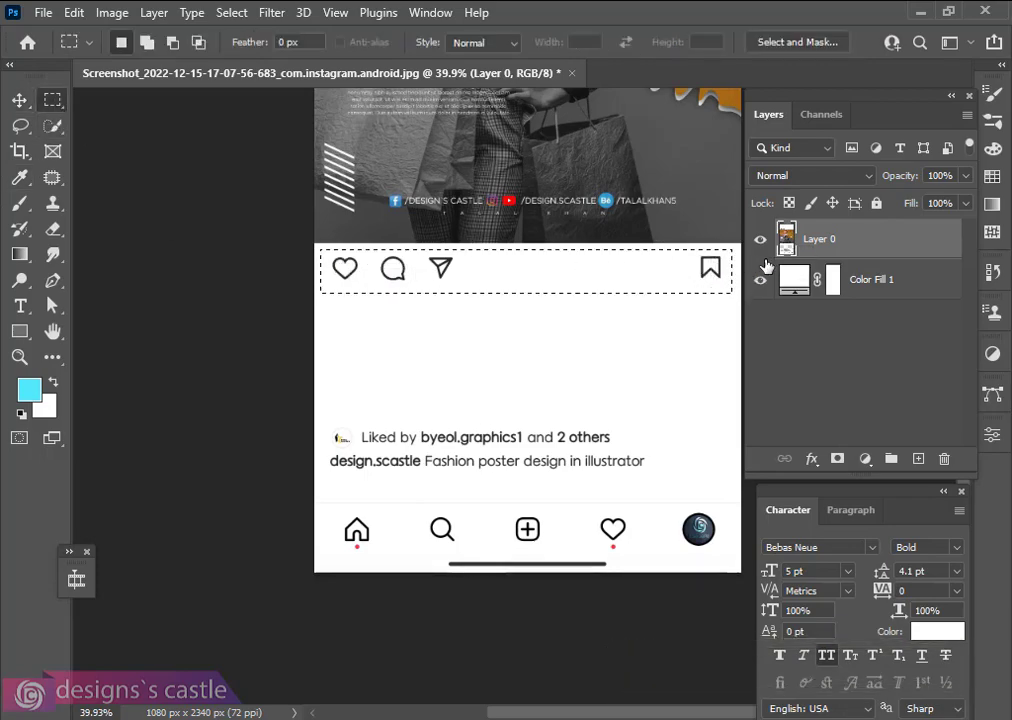
right_click(535, 281)
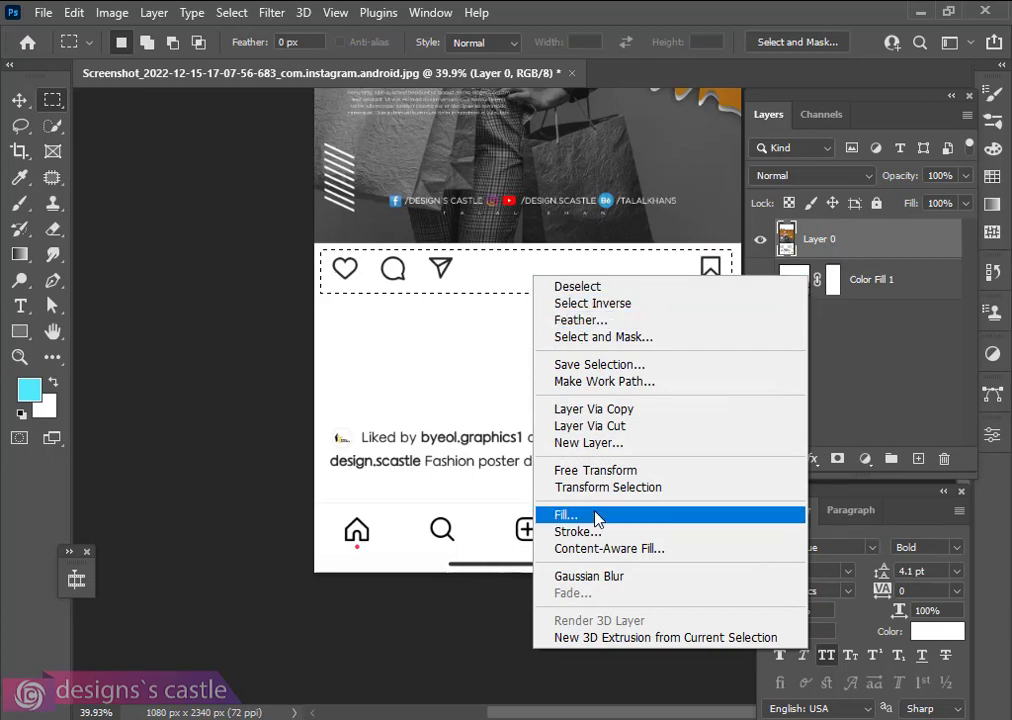
left_click(594, 470)
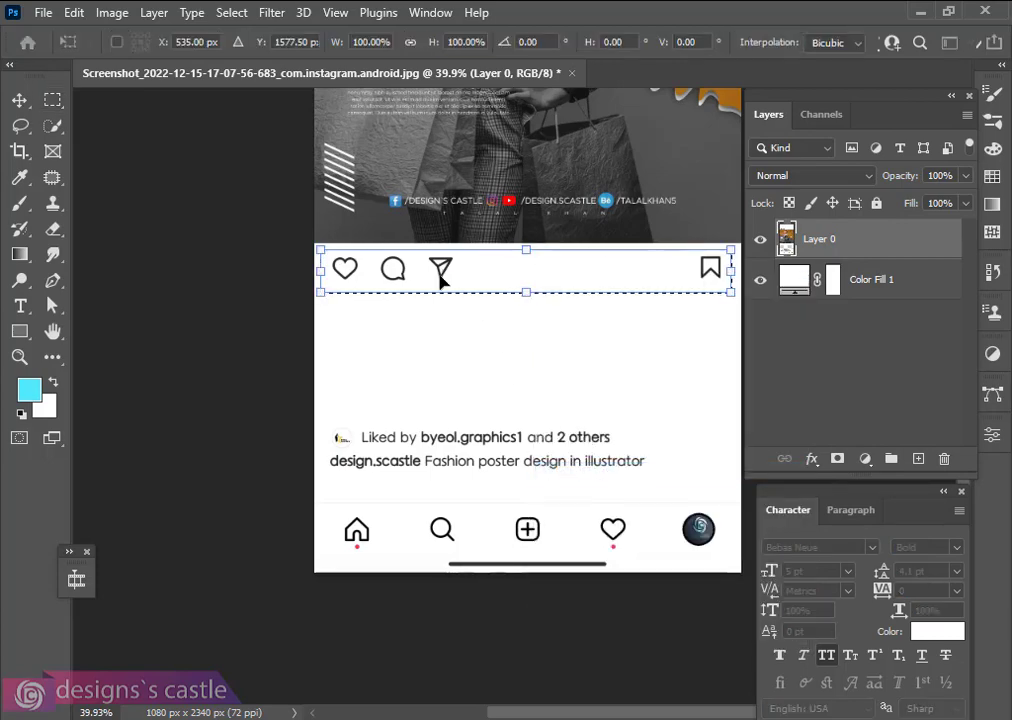
left_click_drag(441, 268, 440, 402)
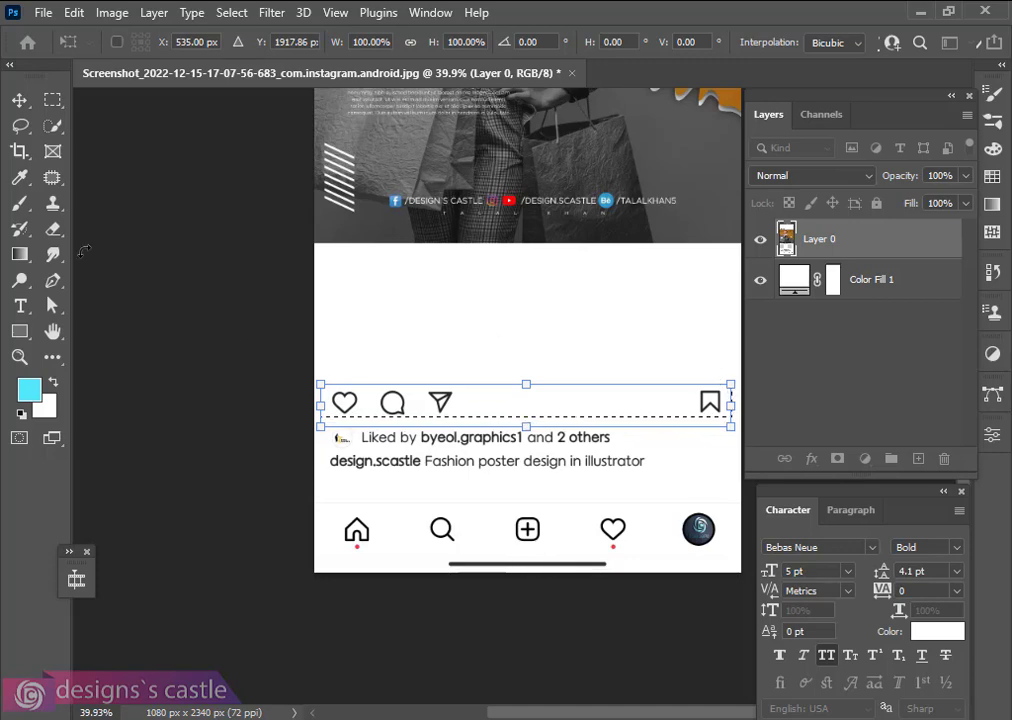
left_click(30, 103)
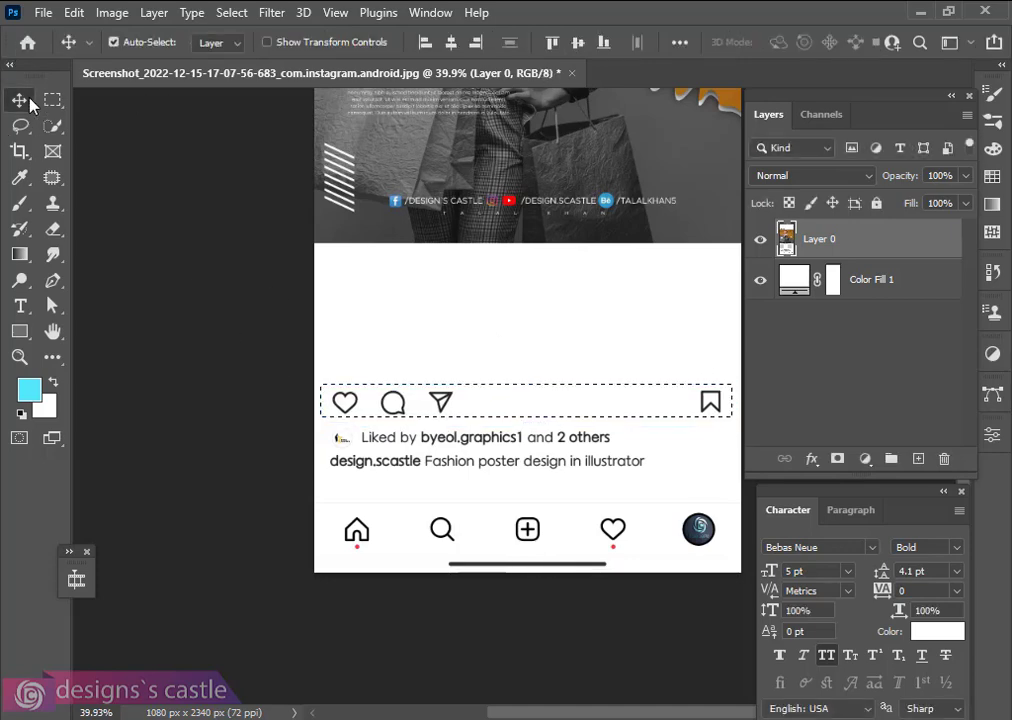
key("ctrl")
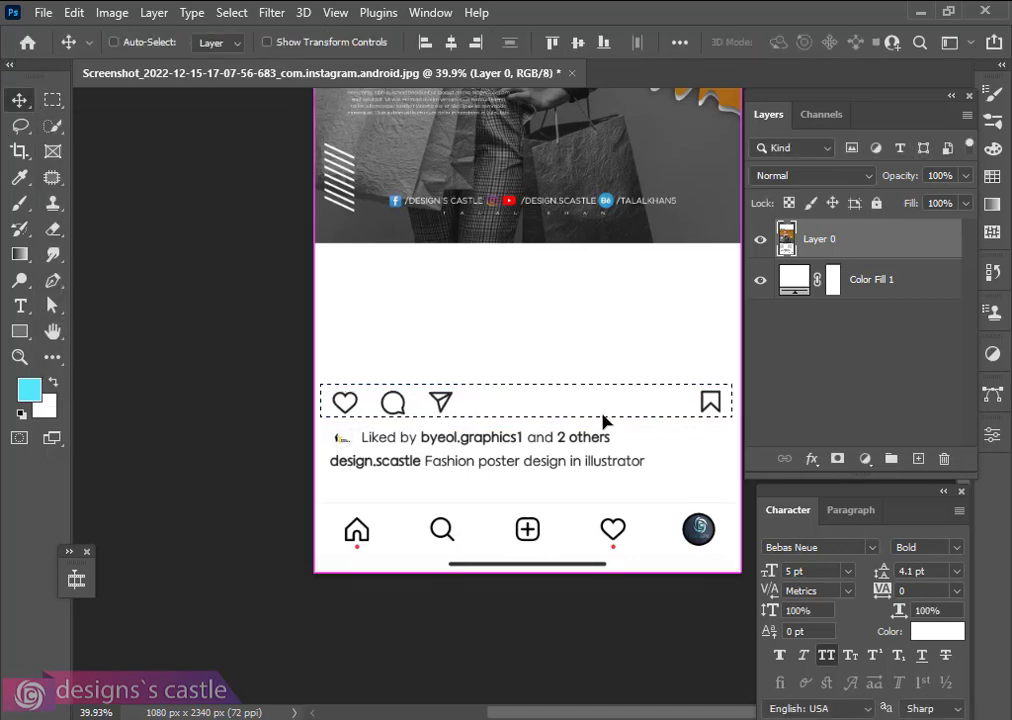
key("ctrl+d")
- Place the red PngItem_1671652 notification badge in the document and scale it to about 51%
scroll(415, 460, "up", 1)
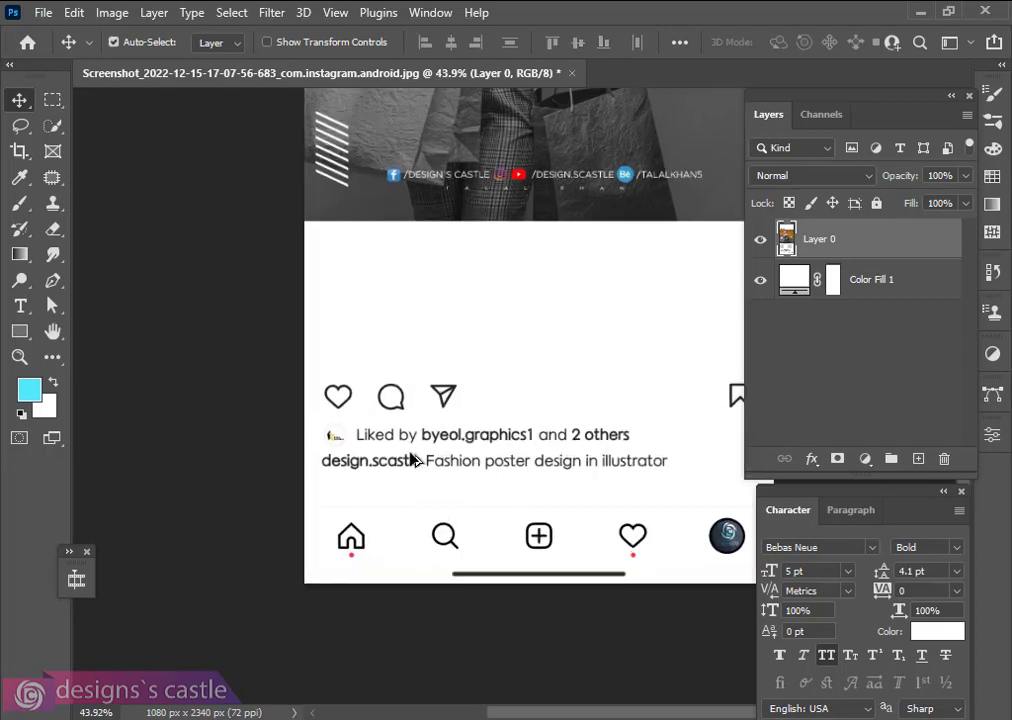
scroll(413, 458, "down", 6)
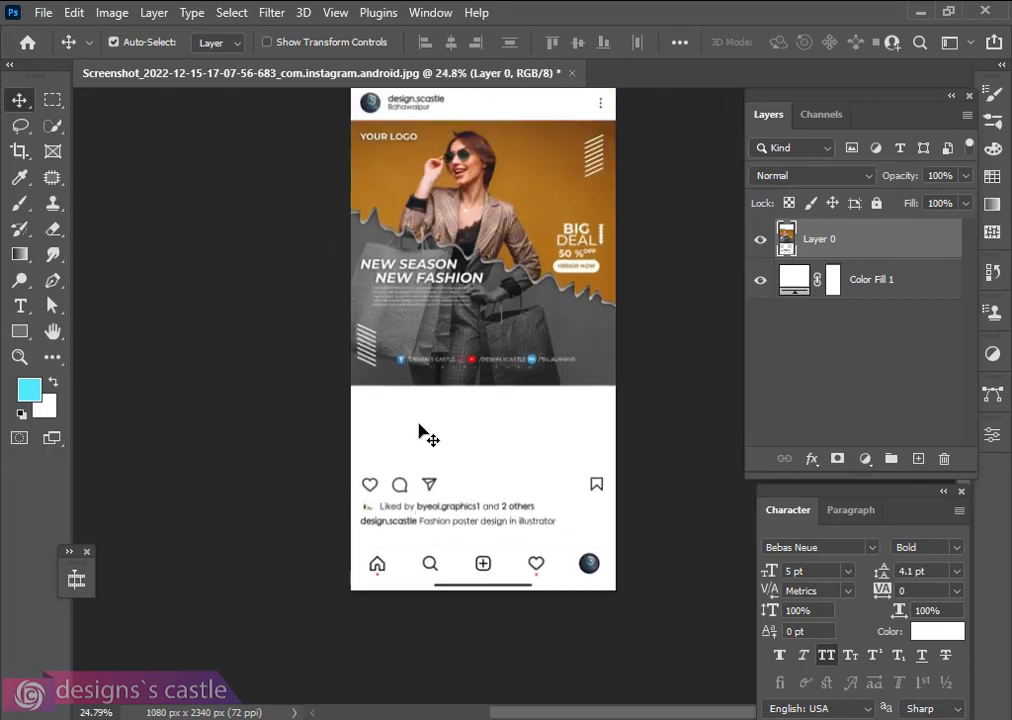
scroll(420, 440, "down", 1)
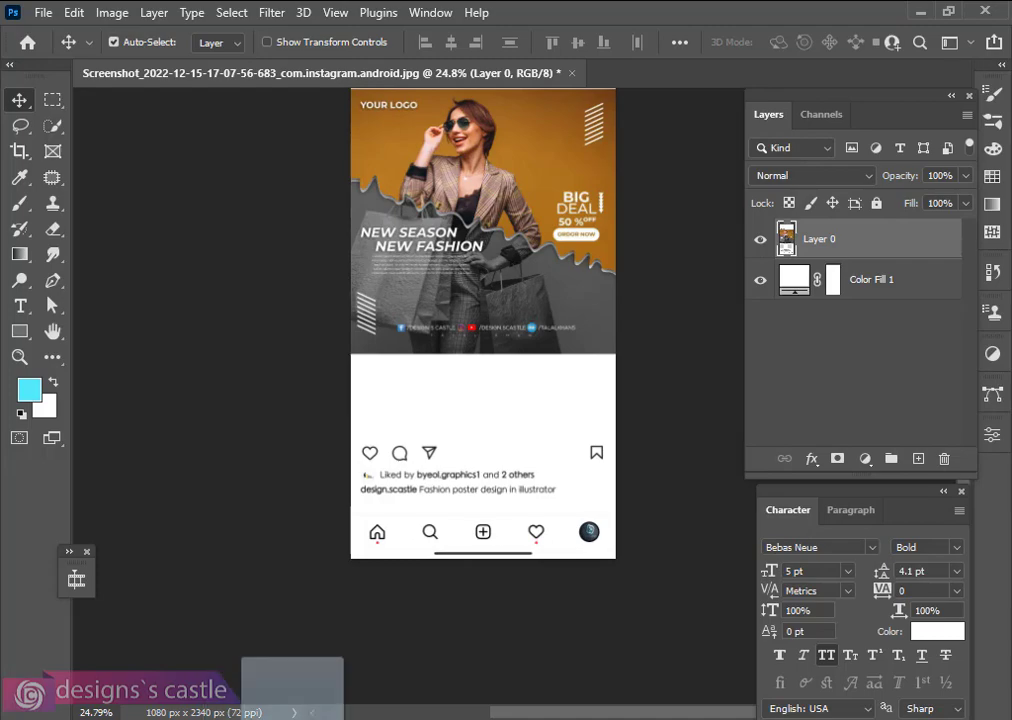
left_click_drag(300, 717, 445, 521)
scroll(557, 332, "up", 3)
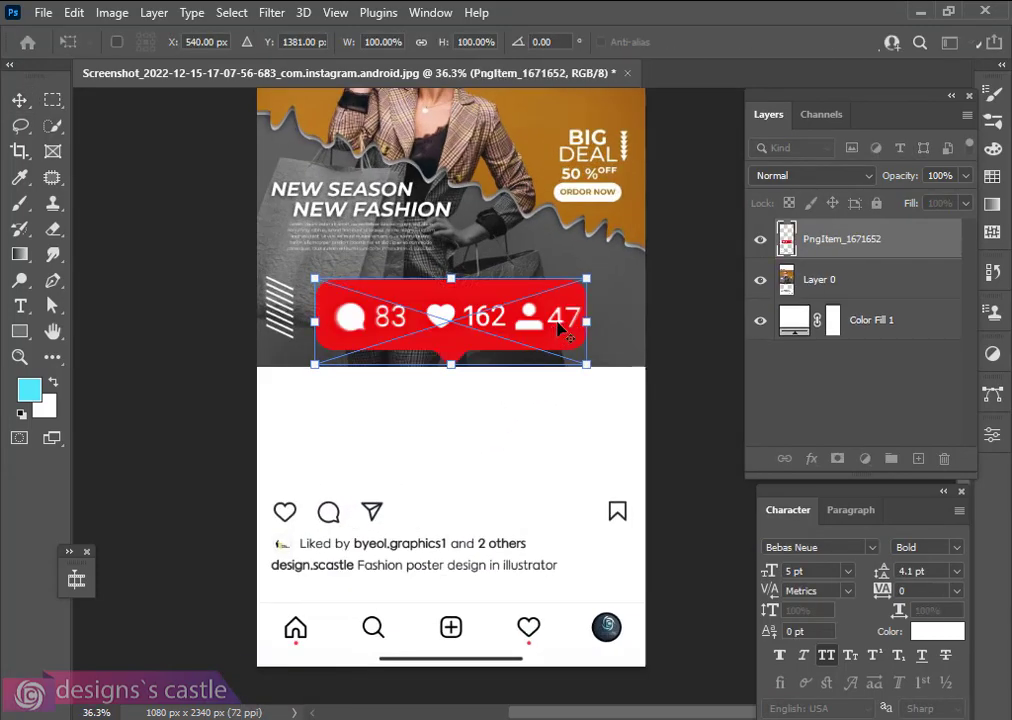
left_click_drag(586, 272, 524, 357)
- Position the red notification badge directly above the heart in the bottom navigation bar and shrink it to about 240 px wide
scroll(505, 380, "up", 3)
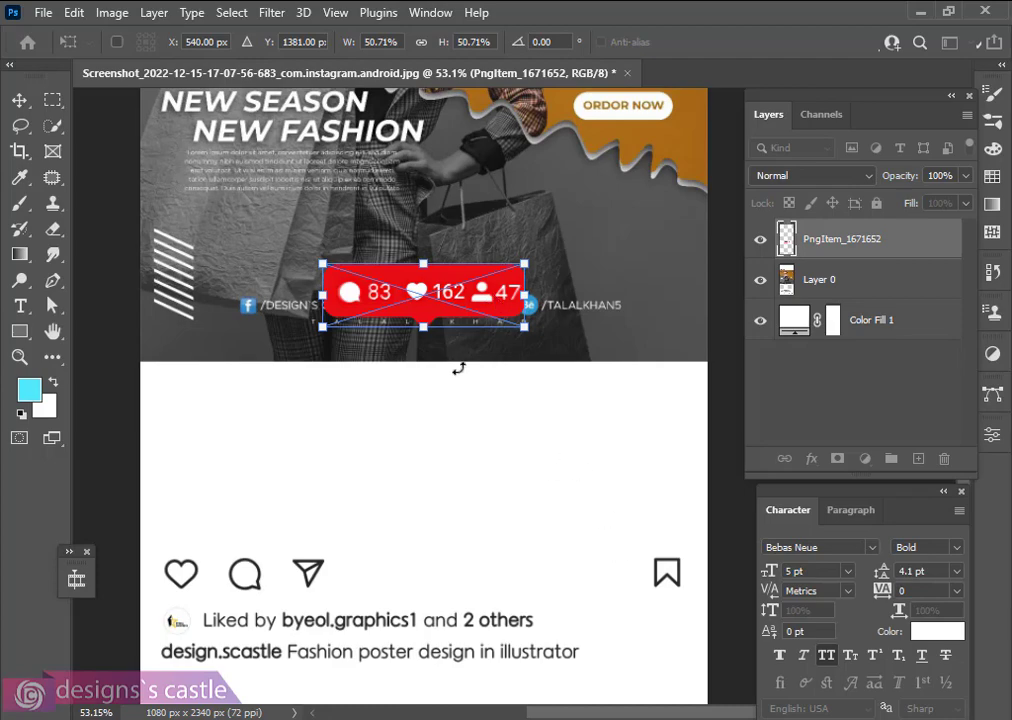
left_click_drag(417, 300, 547, 669)
scroll(547, 669, "down", 4)
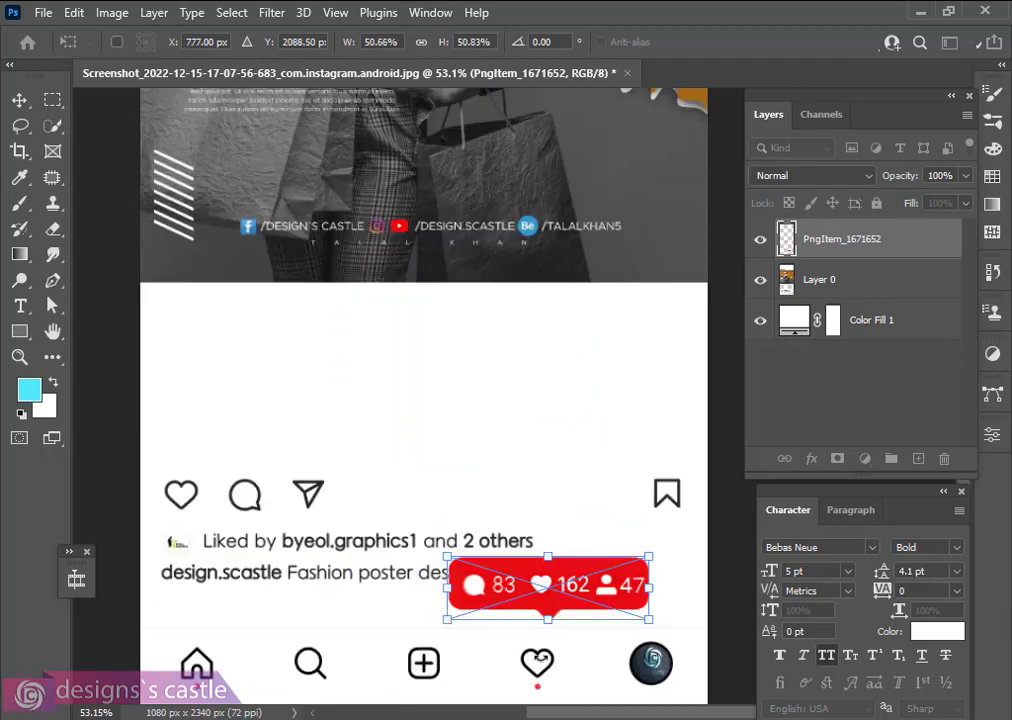
scroll(543, 630, "down", 1)
left_click_drag(552, 467, 543, 491)
left_click_drag(634, 466, 601, 481)
left_click_drag(540, 499, 540, 514)
left_click(22, 103)
- Merge the PngItem_1671652, Layer 0 and Color Fill 1 layers into a single layer
scroll(605, 526, "down", 4)
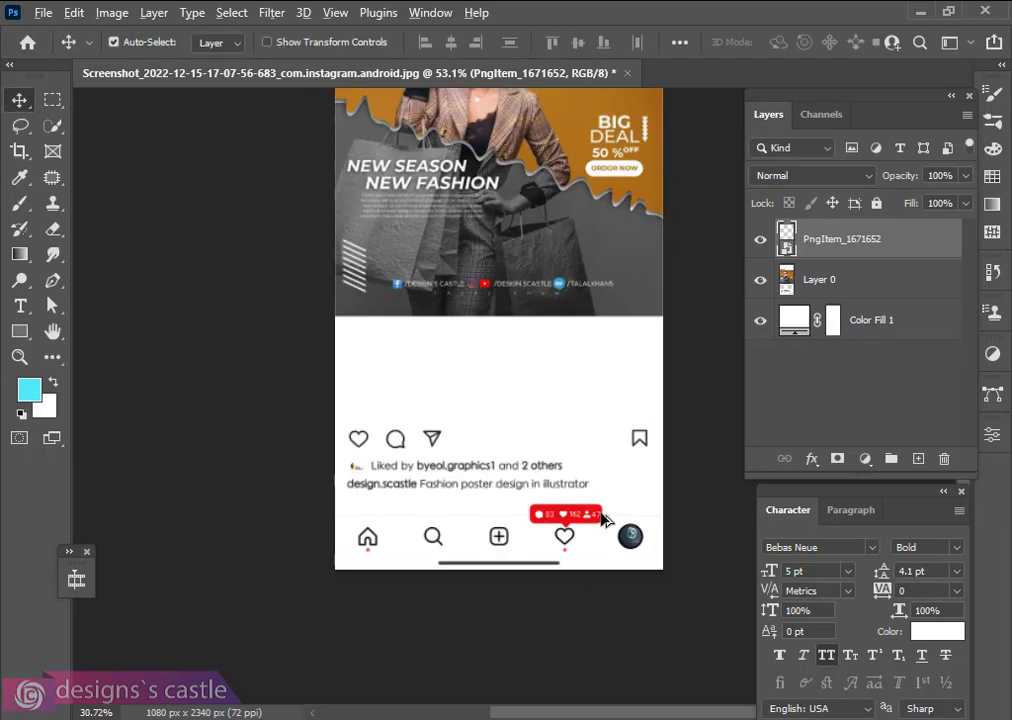
scroll(560, 400, "up", 2)
scroll(433, 288, "right", 3)
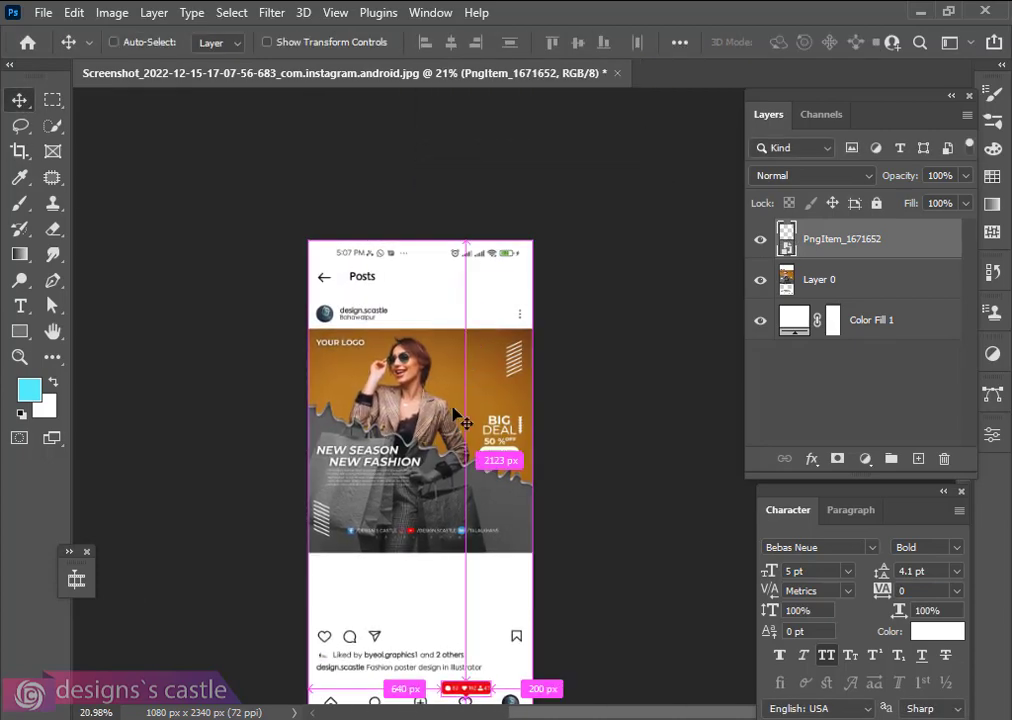
scroll(475, 418, "down", 2)
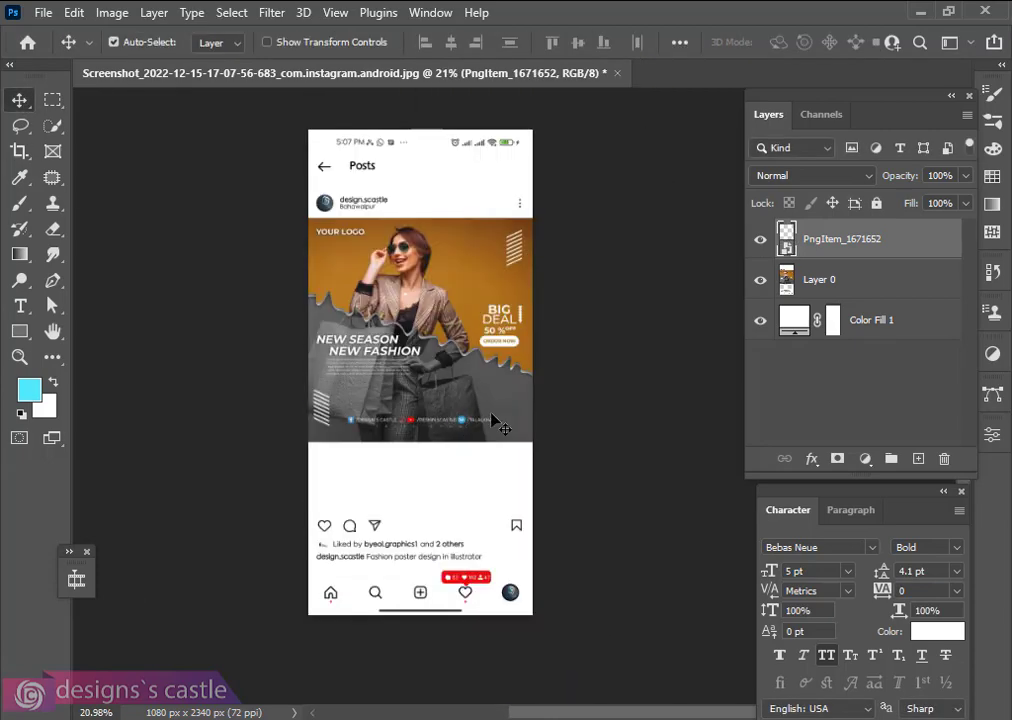
left_click(878, 290, "ctrl")
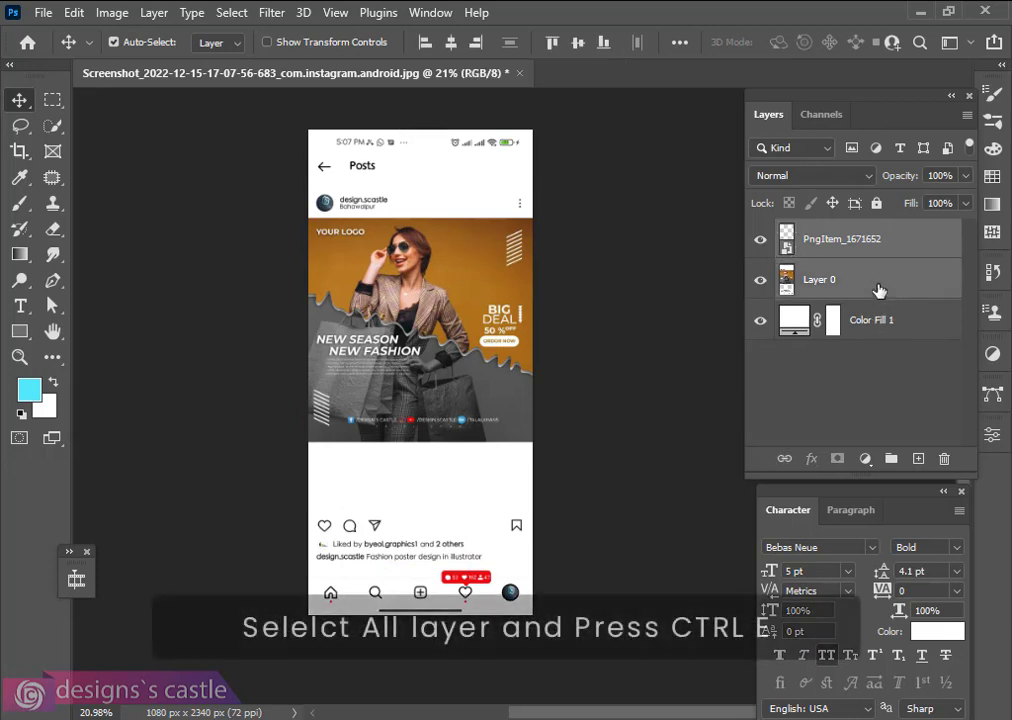
left_click(904, 318, "ctrl")
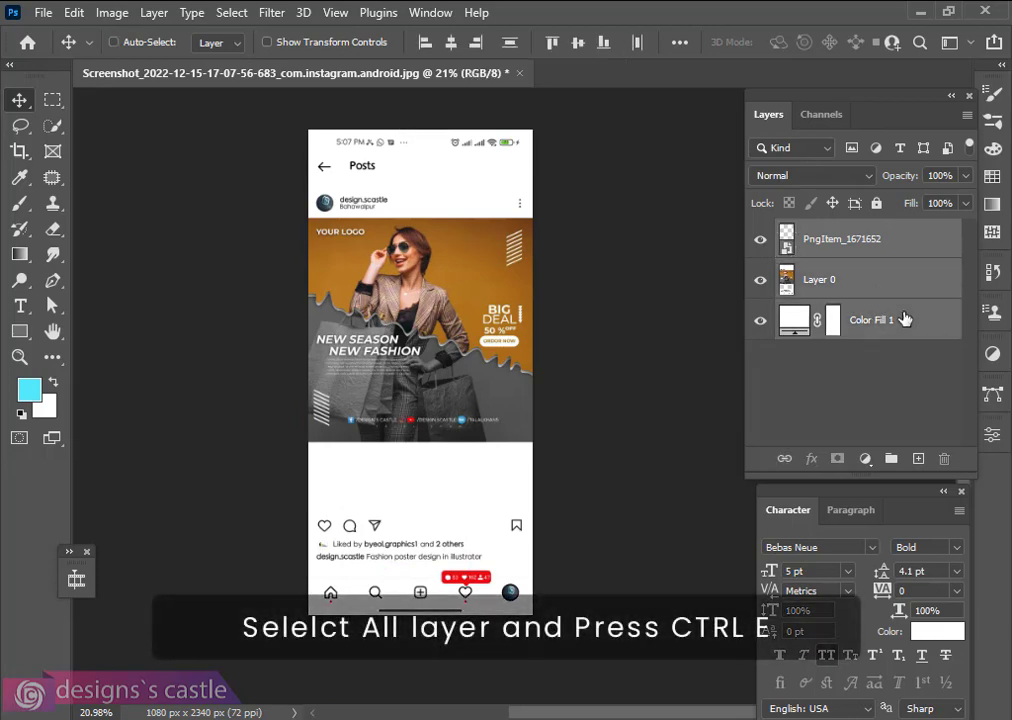
key("ctrl+e")
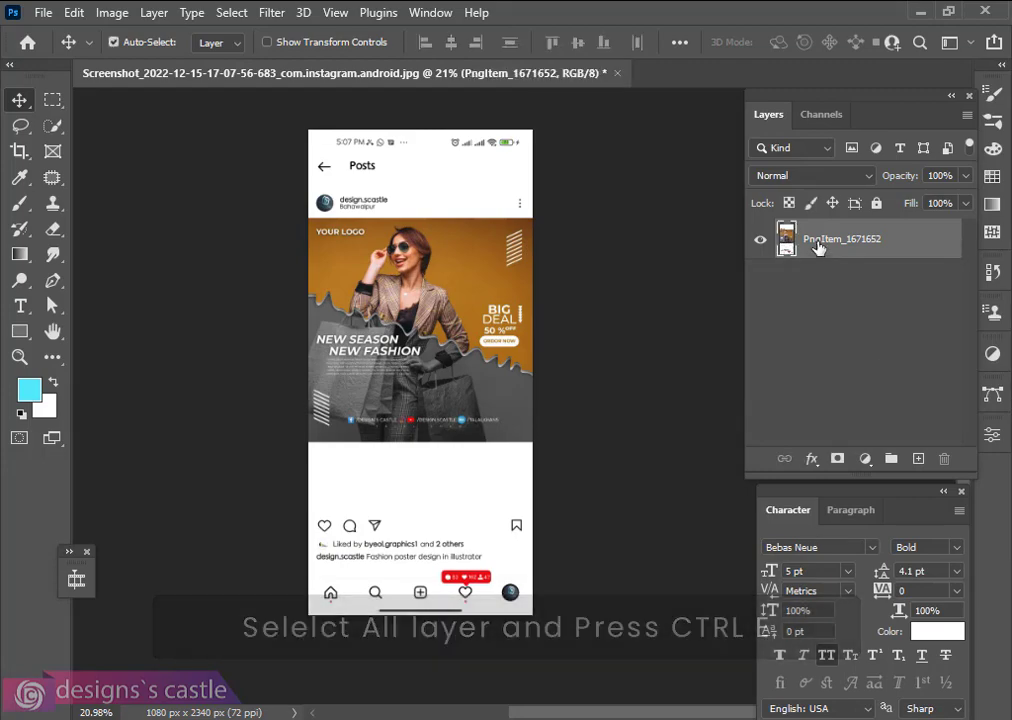
- Switch to File Explorer and open the empty road photo from the Downloads folder in Photoshop
key("alt+Tab")
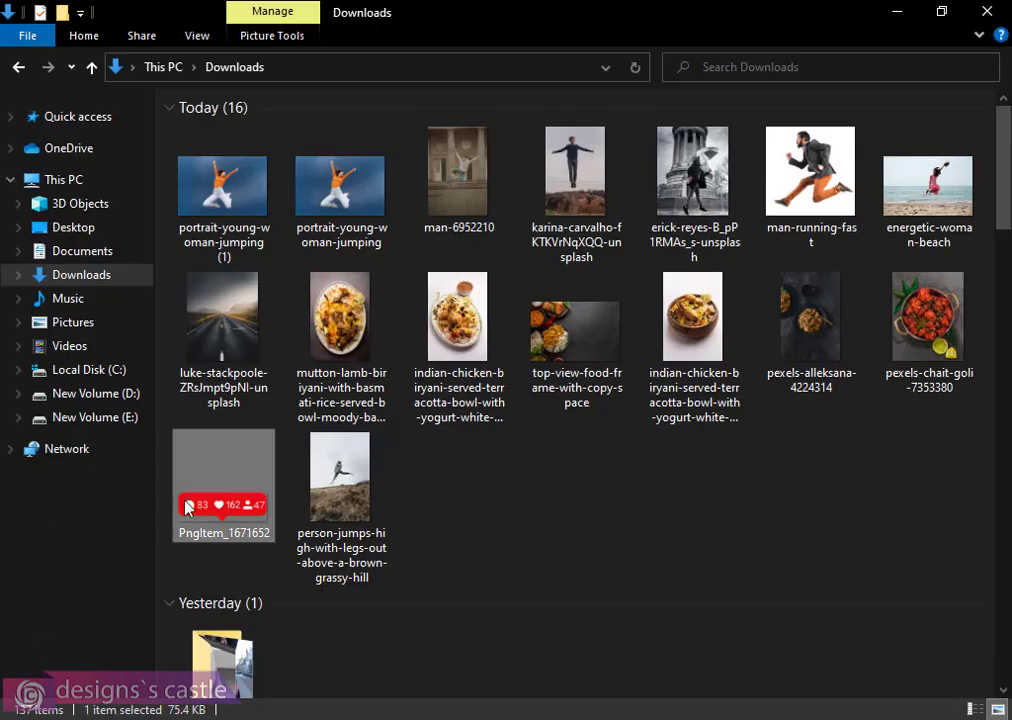
left_click(224, 345)
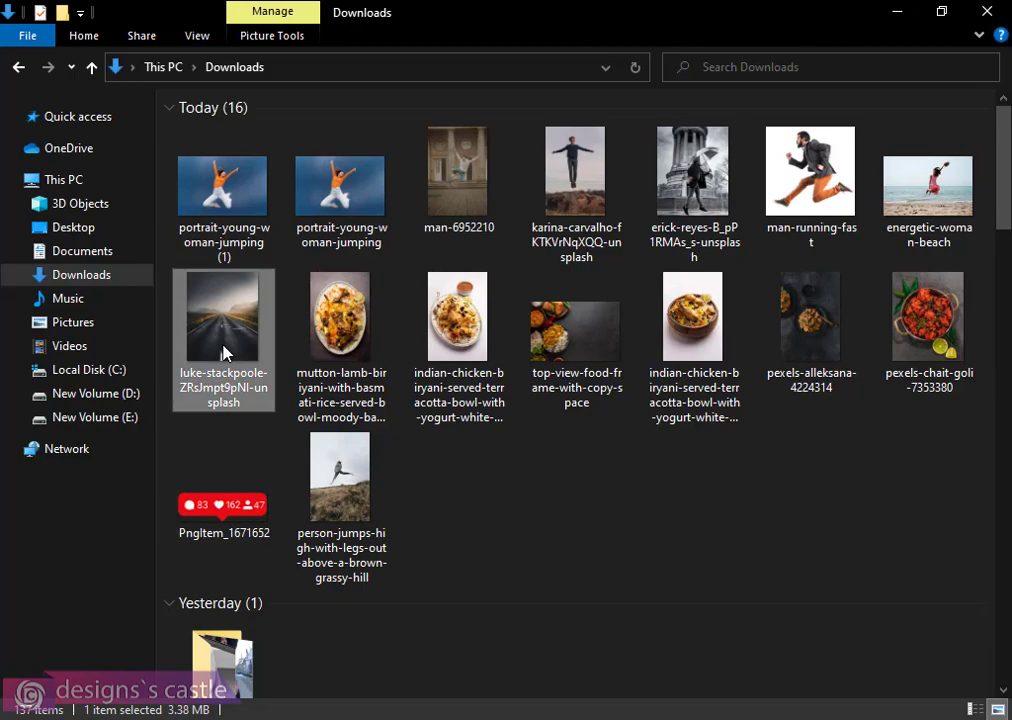
right_click(224, 345)
mouse_move(342, 388)
left_click(745, 600)
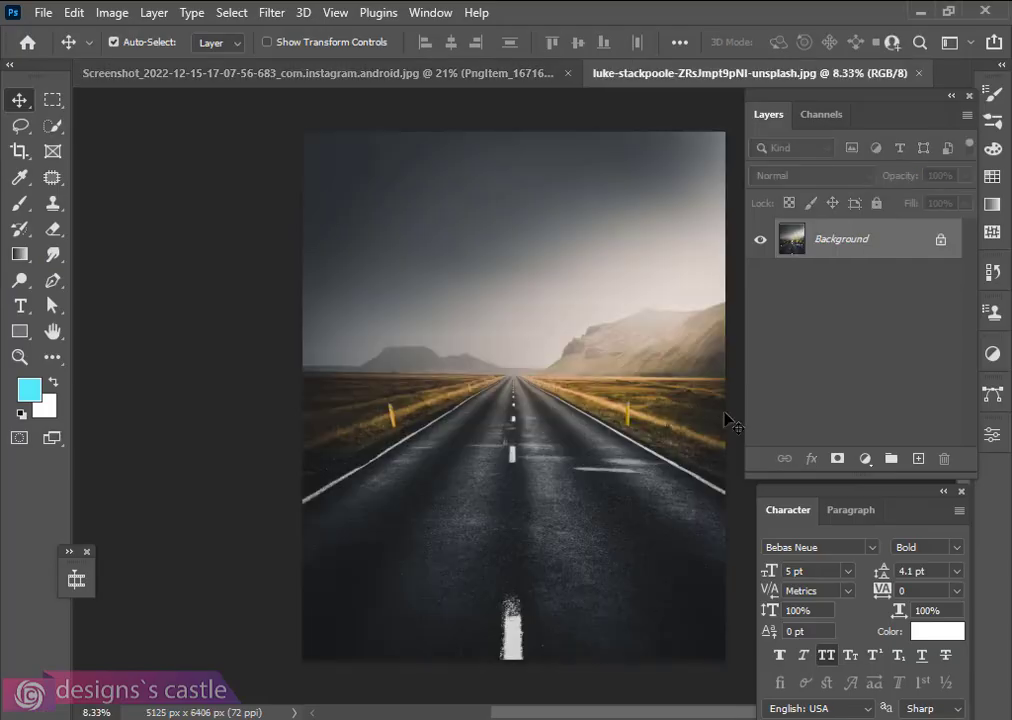
- Apply a Gaussian Blur with a radius of 29.1 pixels to the road photo
left_click(271, 12)
mouse_move(329, 272)
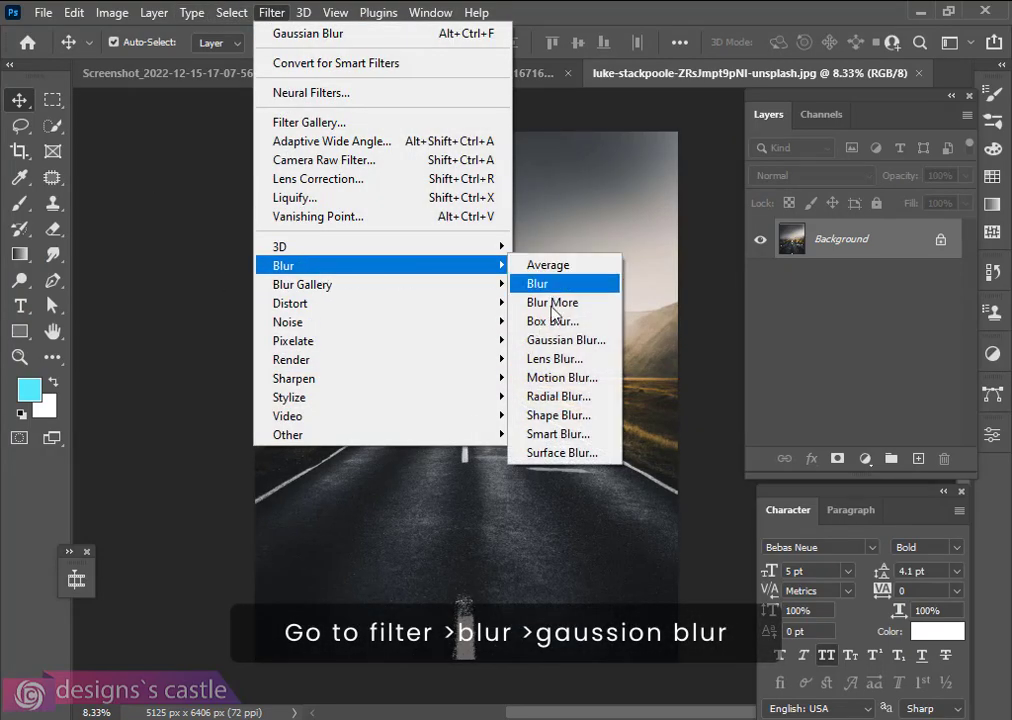
left_click(557, 340)
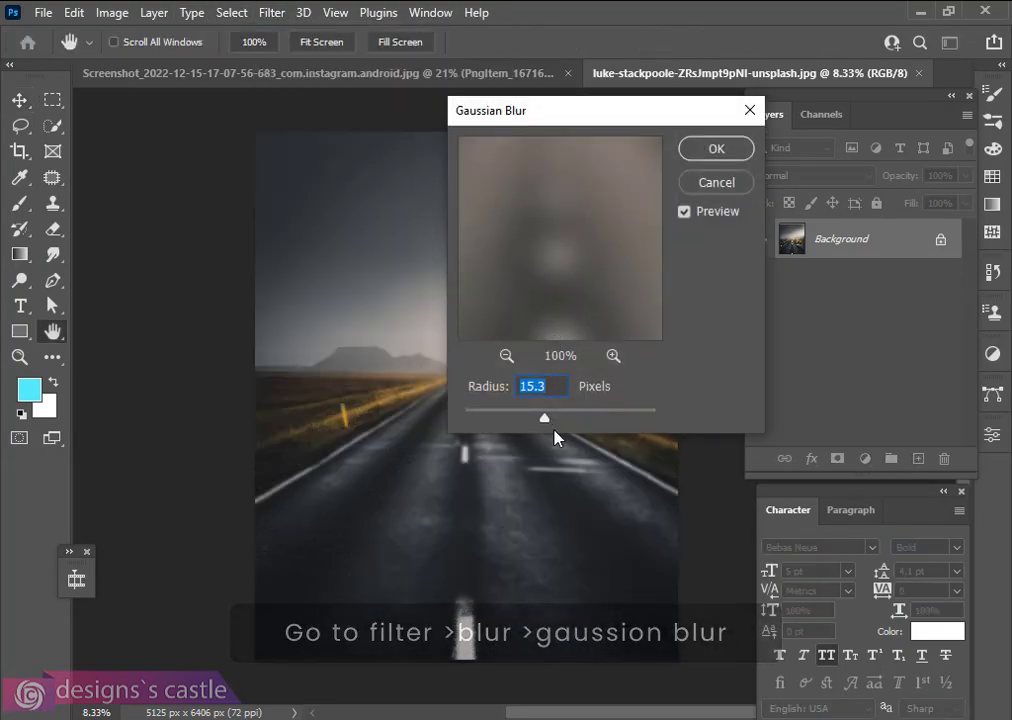
left_click_drag(544, 420, 555, 421)
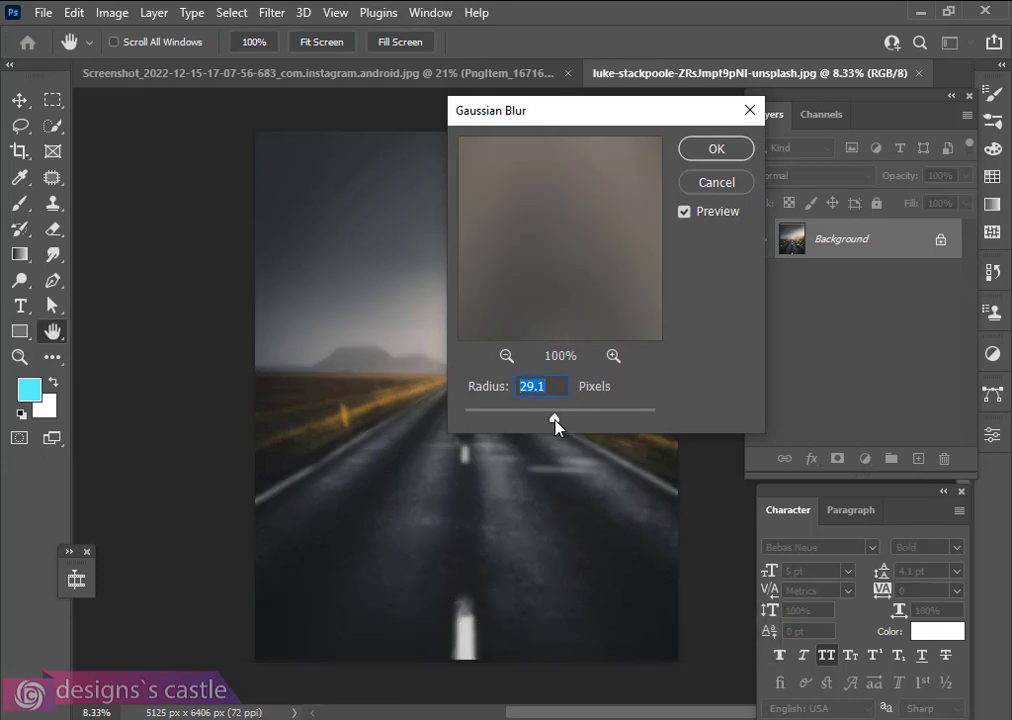
left_click(708, 155)
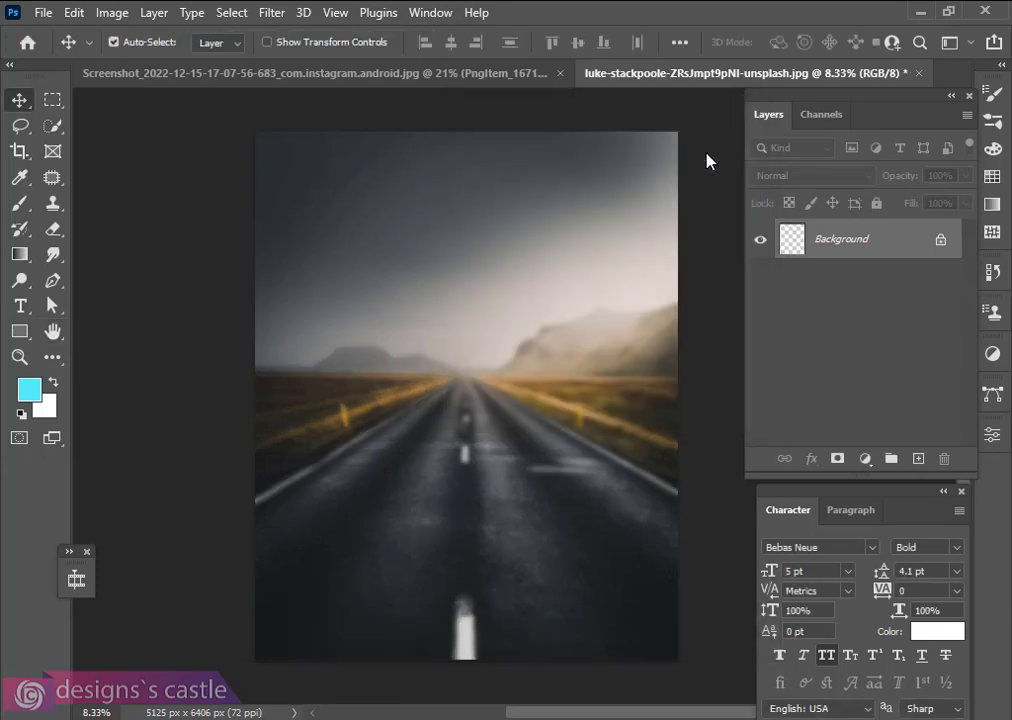
- Copy the merged Instagram post layer from the screenshot document into the blurred road photo, near the middle of the image
scroll(452, 547, "up", 1)
scroll(451, 544, "down", 1)
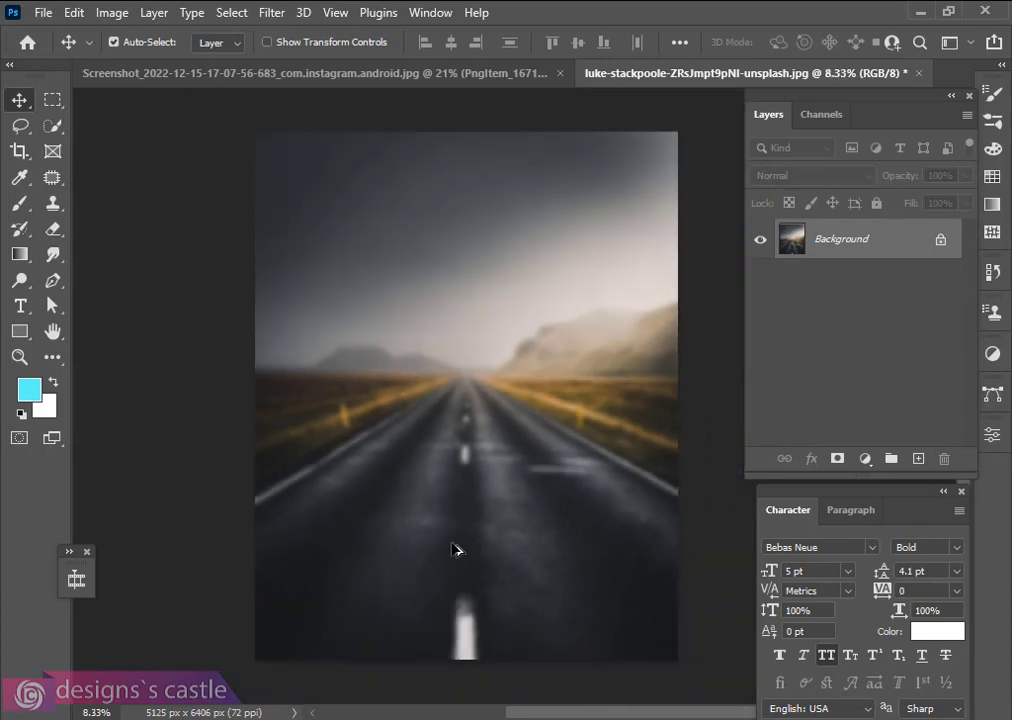
scroll(450, 539, "right", 1)
scroll(450, 543, "down", 2)
scroll(450, 543, "up", 1)
scroll(450, 543, "left", 1)
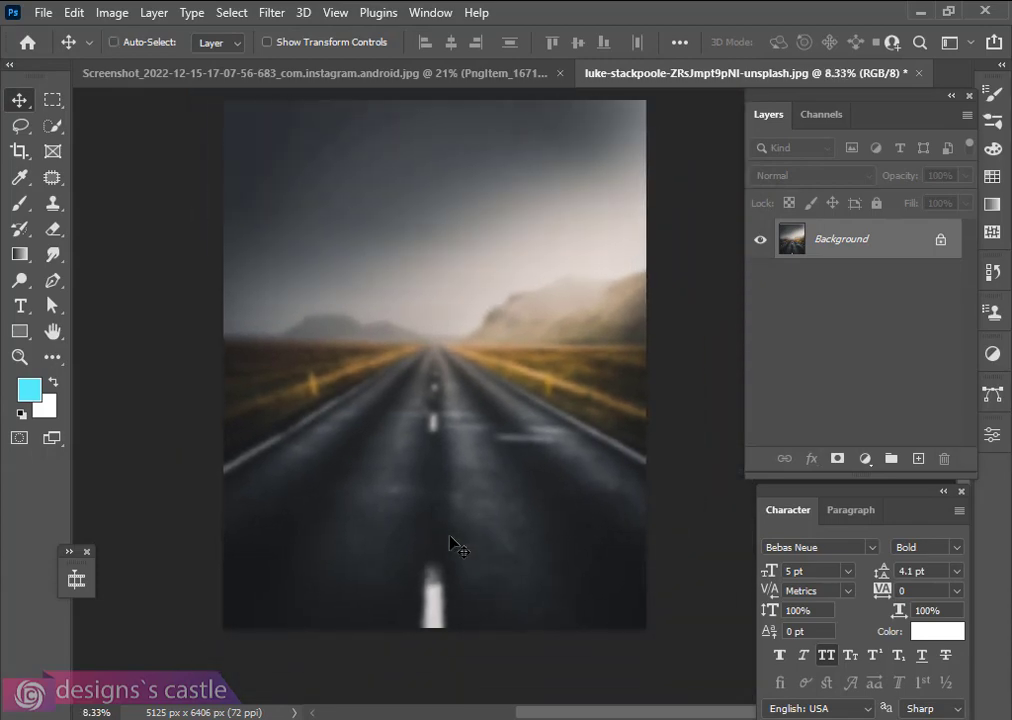
left_click(540, 74)
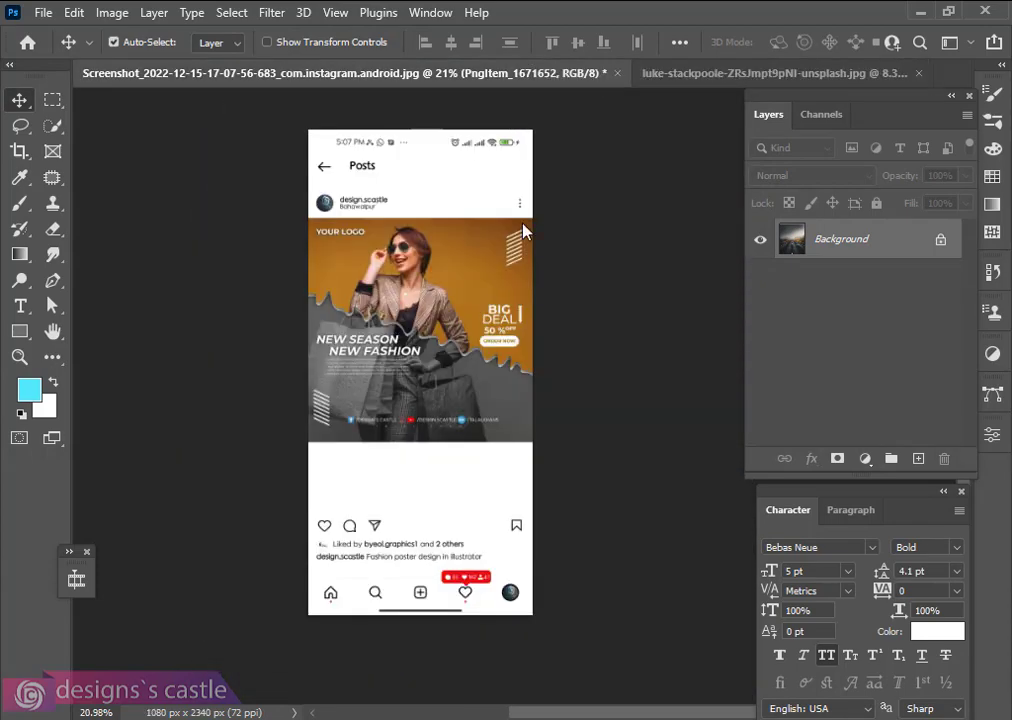
left_click_drag(420, 378, 466, 350)
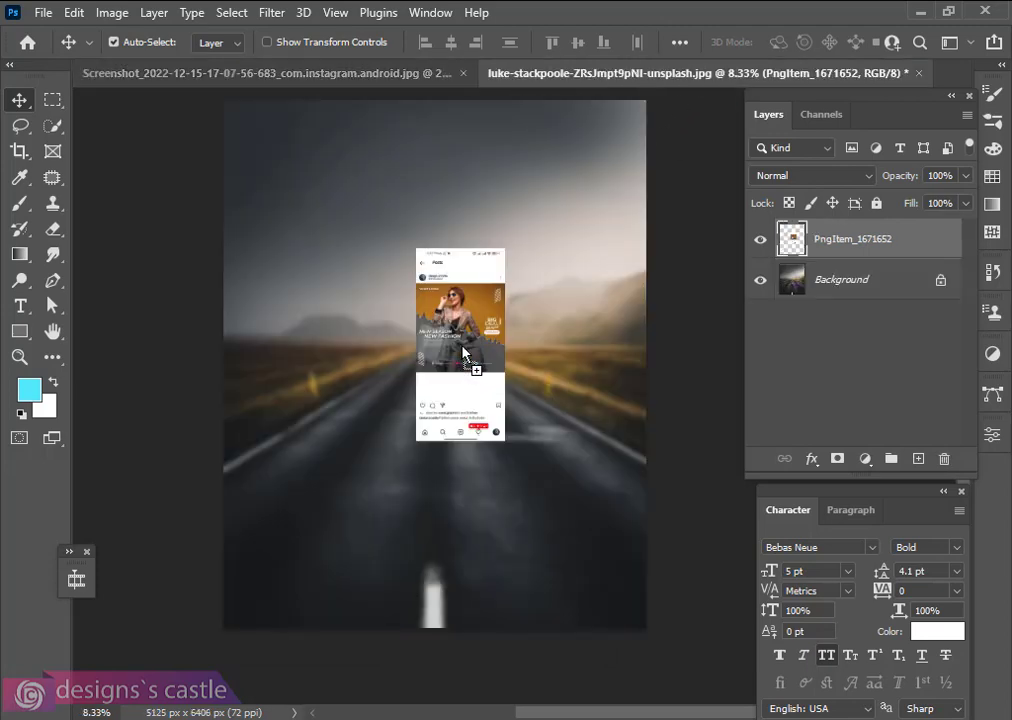
- Scale the Instagram post layer up to about 165% in the middle of the road photo
scroll(500, 343, "up", 1)
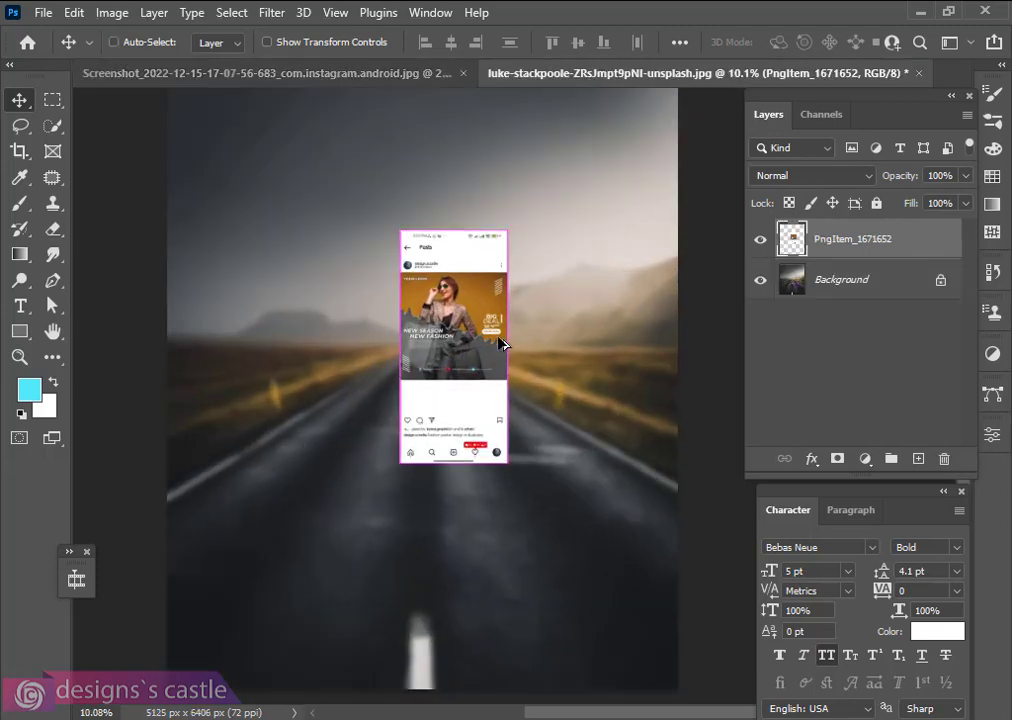
key("ctrl+t")
left_click_drag(506, 465, 543, 578)
scroll(510, 470, "down", 2)
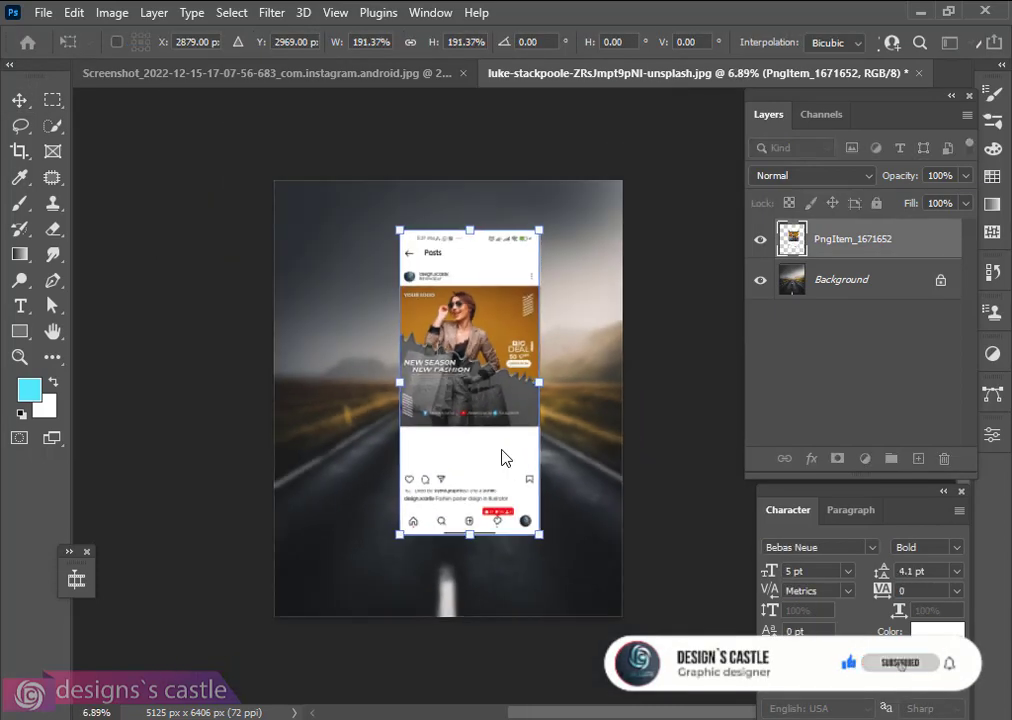
mouse_move(537, 535)
left_mouse_down()
mouse_move(519, 522)
mouse_move(528, 519)
left_mouse_up()
scroll(528, 515, "up", 2)
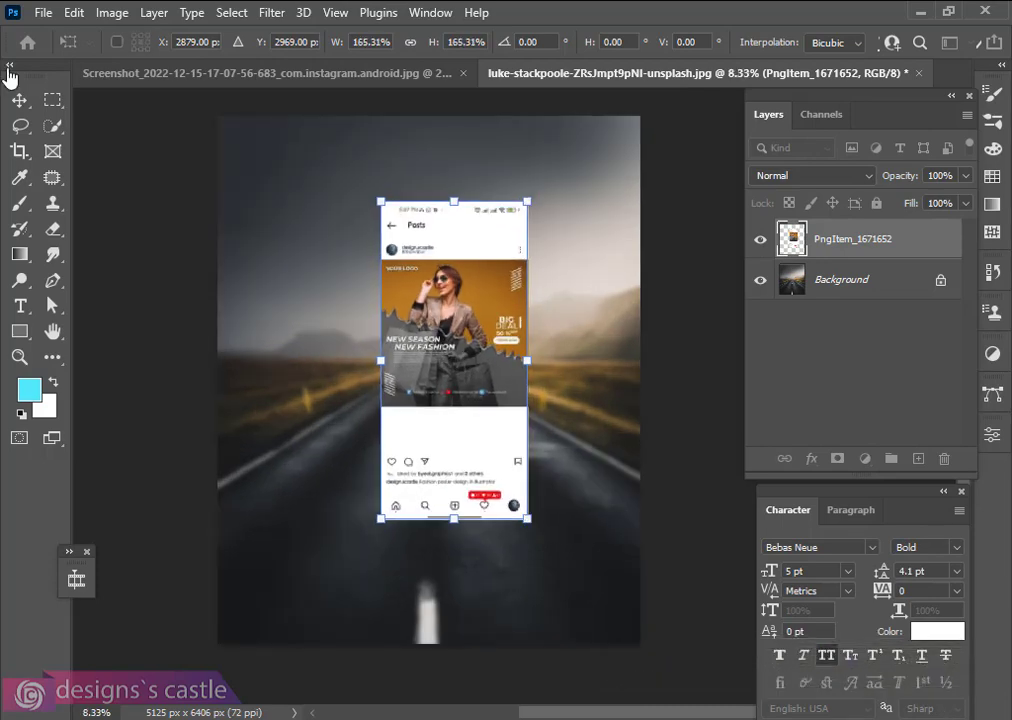
key("Return")
scroll(395, 422, "up", 2)
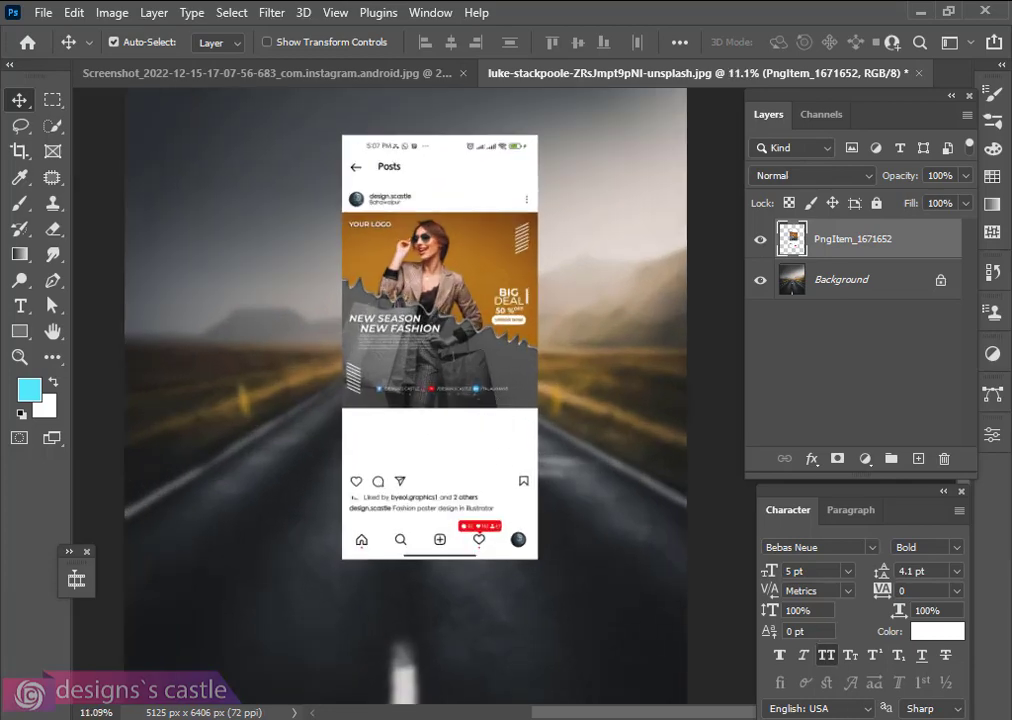
left_click_drag(471, 246, 447, 278)
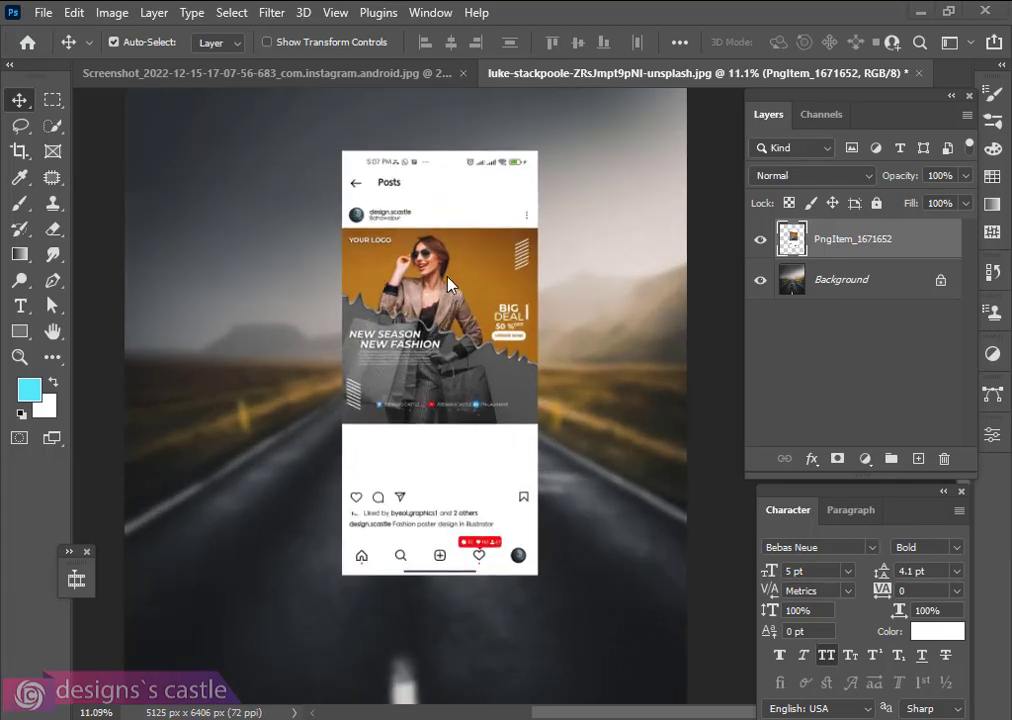
- Distort the post layer into perspective by raising its upper-right corner and lowering its lower-right corner, with a vertical skew of about 12.3°
key("ctrl")
key("ctrl+t")
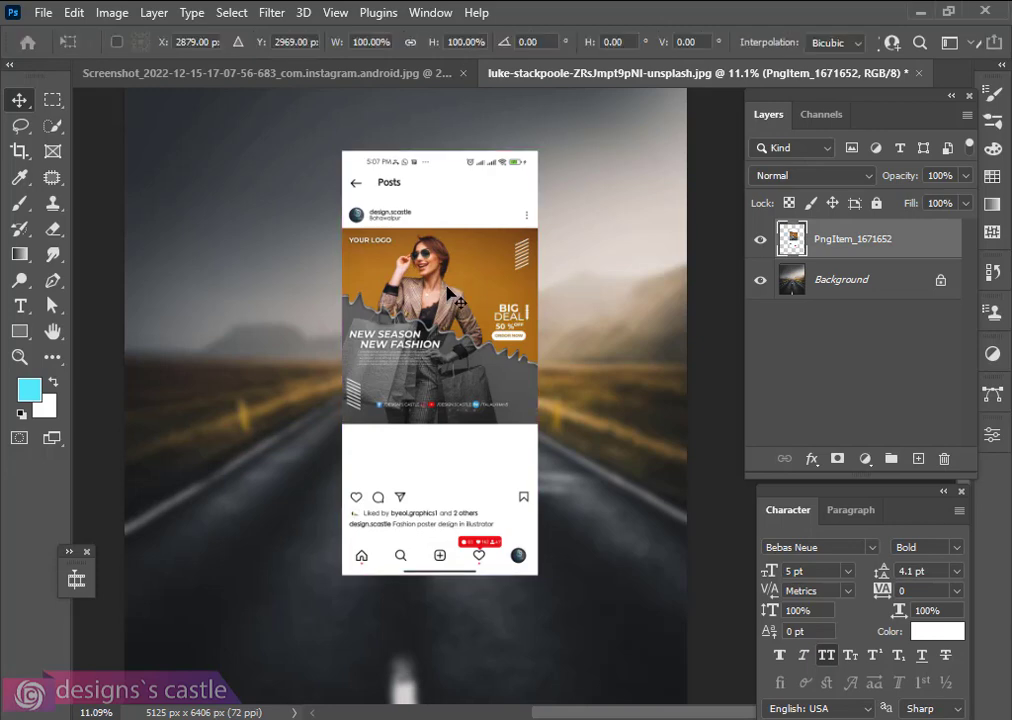
right_click(465, 240)
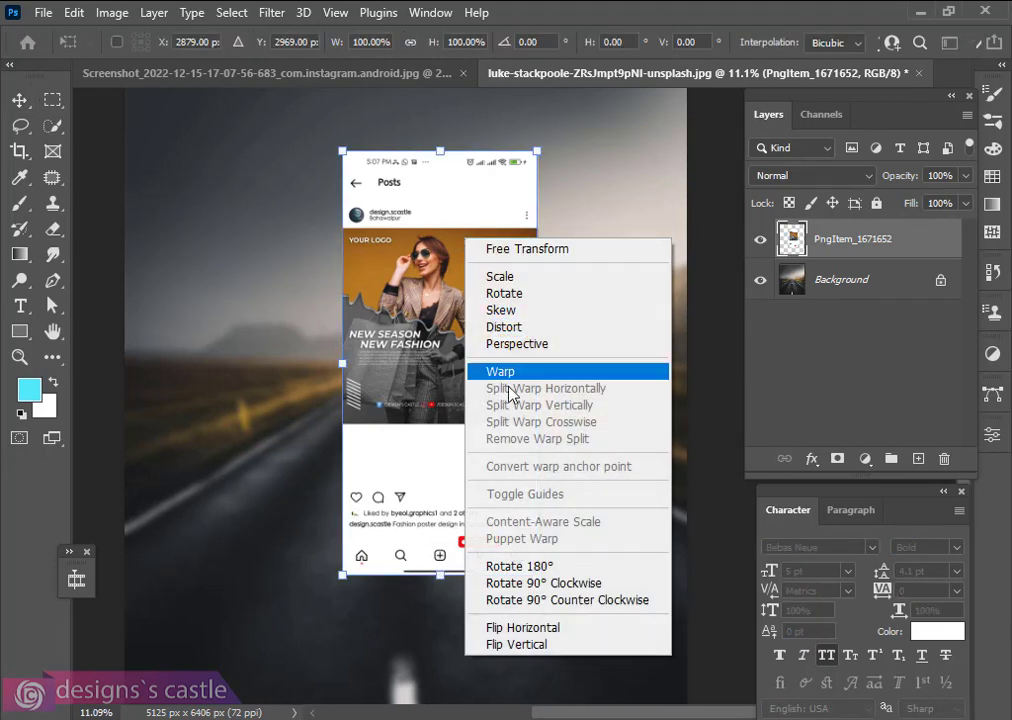
left_click(518, 328)
scroll(542, 280, "down", 1)
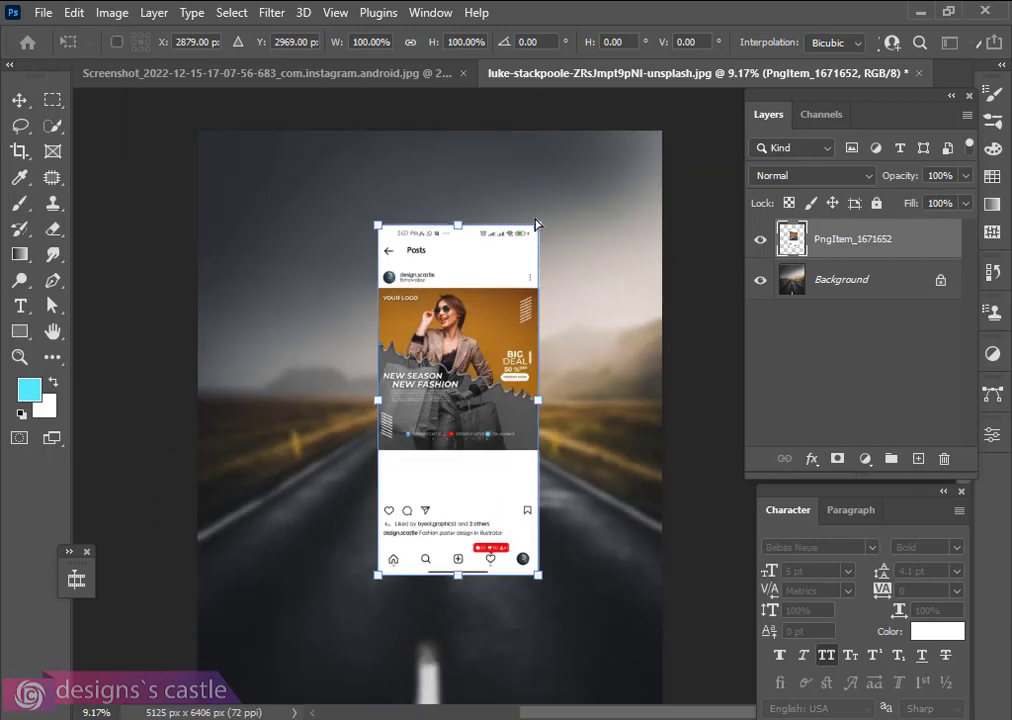
left_click_drag(538, 228, 539, 194)
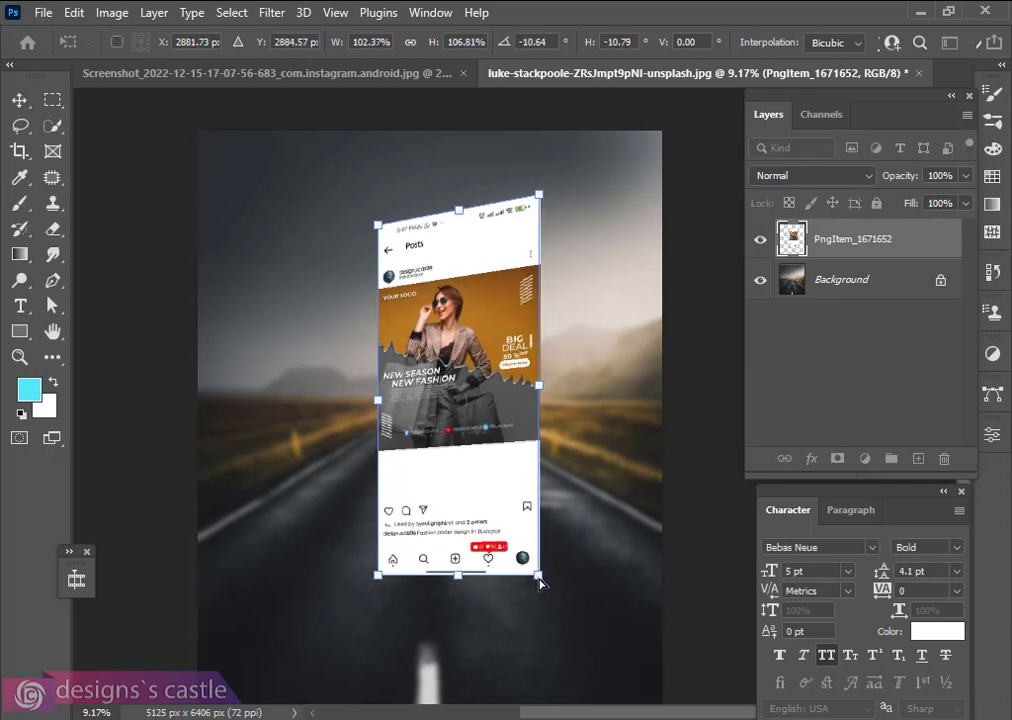
left_click_drag(539, 581, 540, 614)
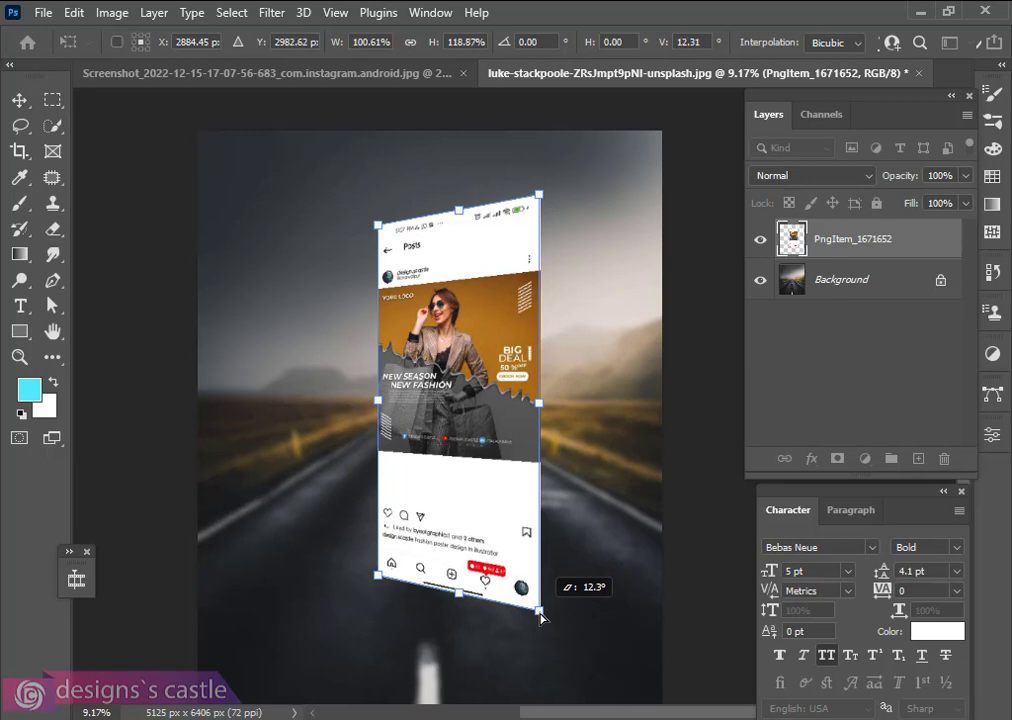
left_click(20, 103)
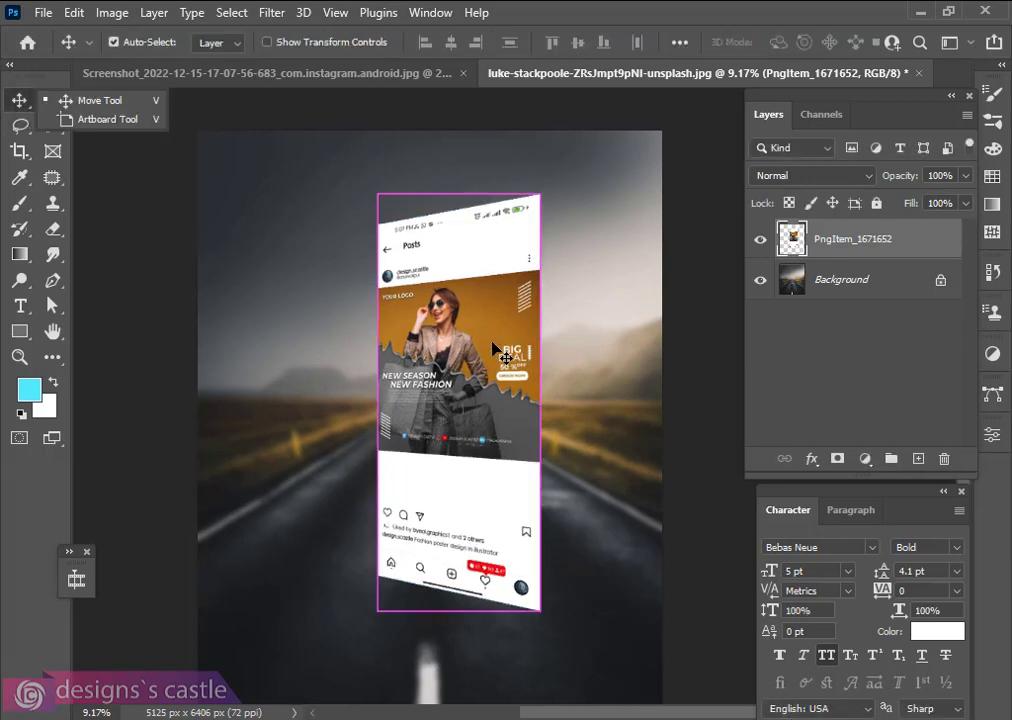
- Rotate the skewed post about 7.4° clockwise, scale it down to about 82% and position it centrally above the road
key("ctrl+t")
scroll(498, 370, "down", 1)
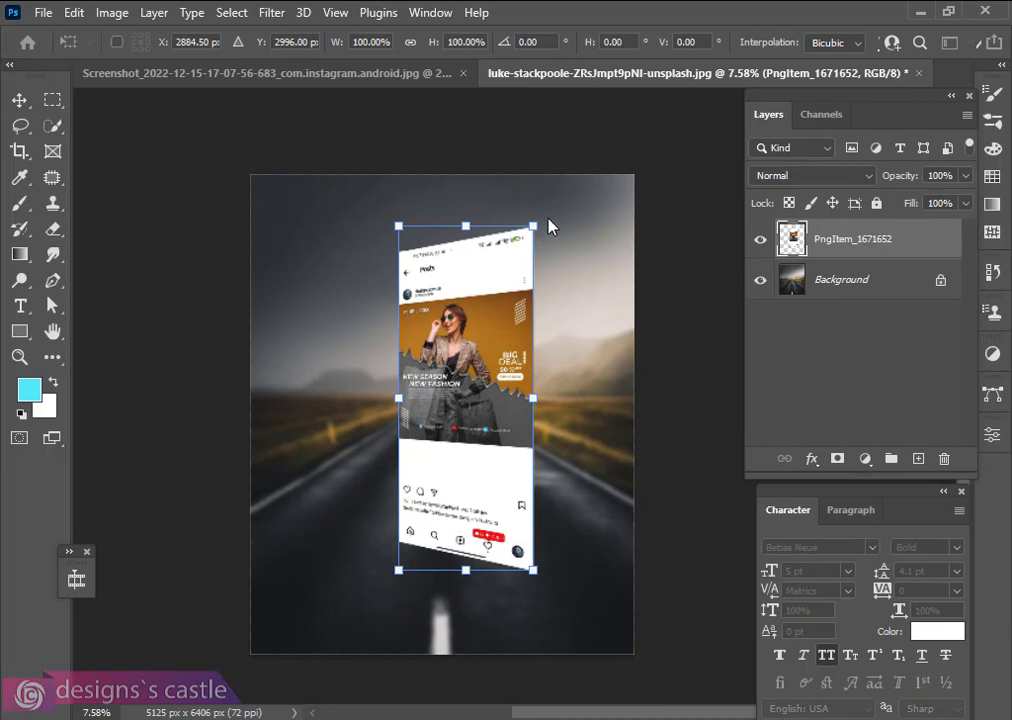
left_click_drag(565, 212, 549, 254)
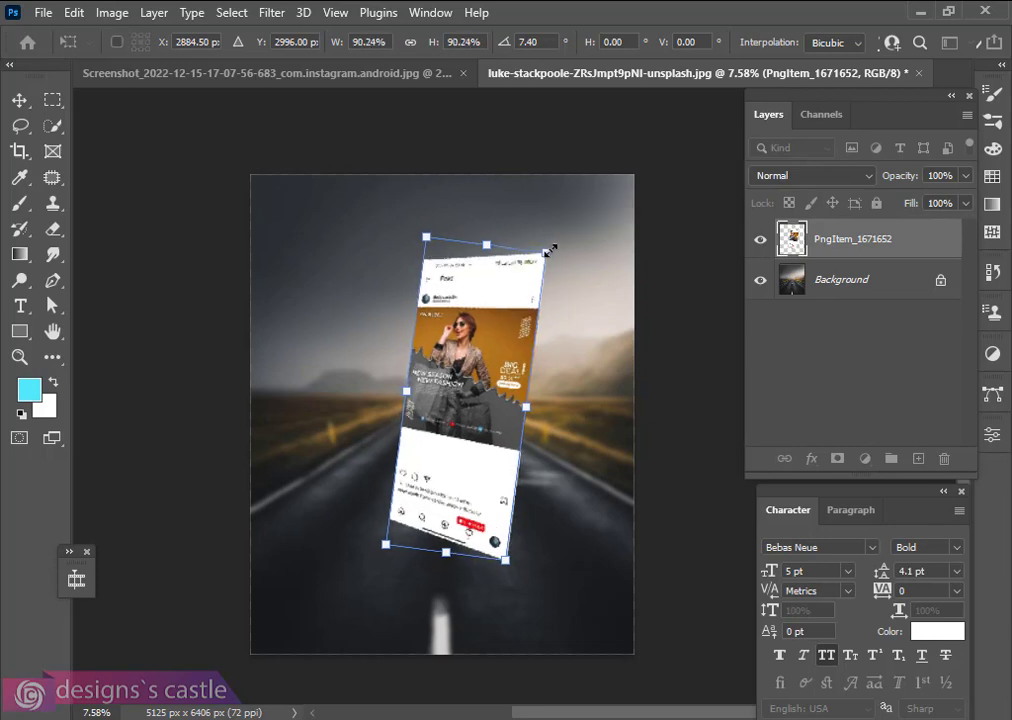
left_click_drag(463, 392, 468, 369)
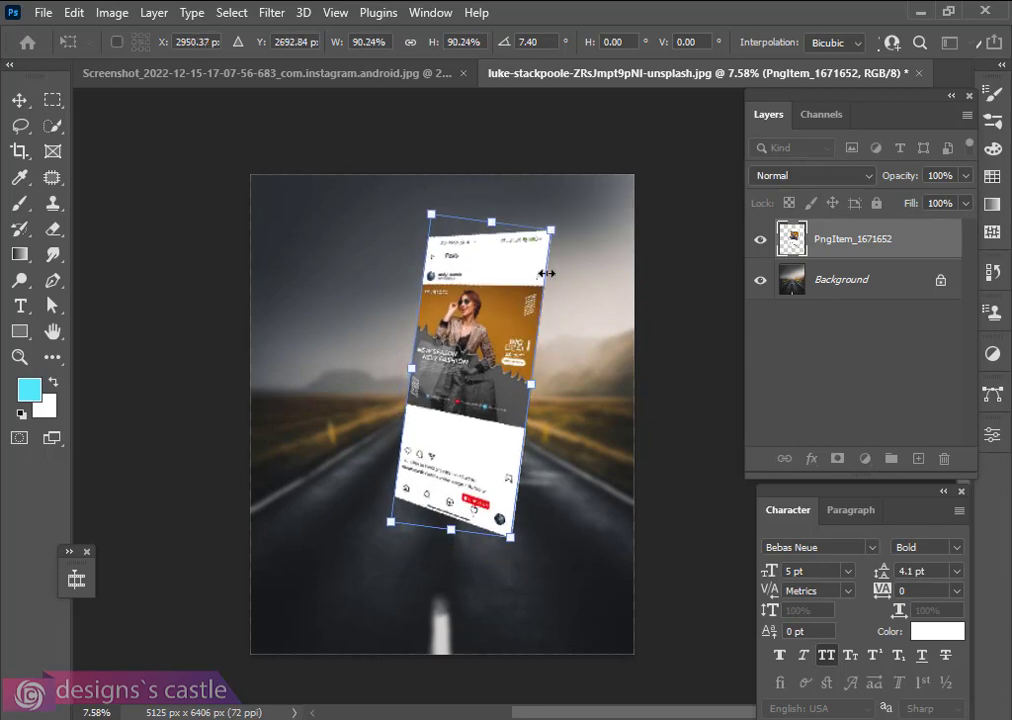
mouse_move(550, 231)
left_mouse_down()
mouse_move(540, 252)
mouse_move(544, 244)
left_mouse_up()
left_click_drag(467, 376, 460, 384)
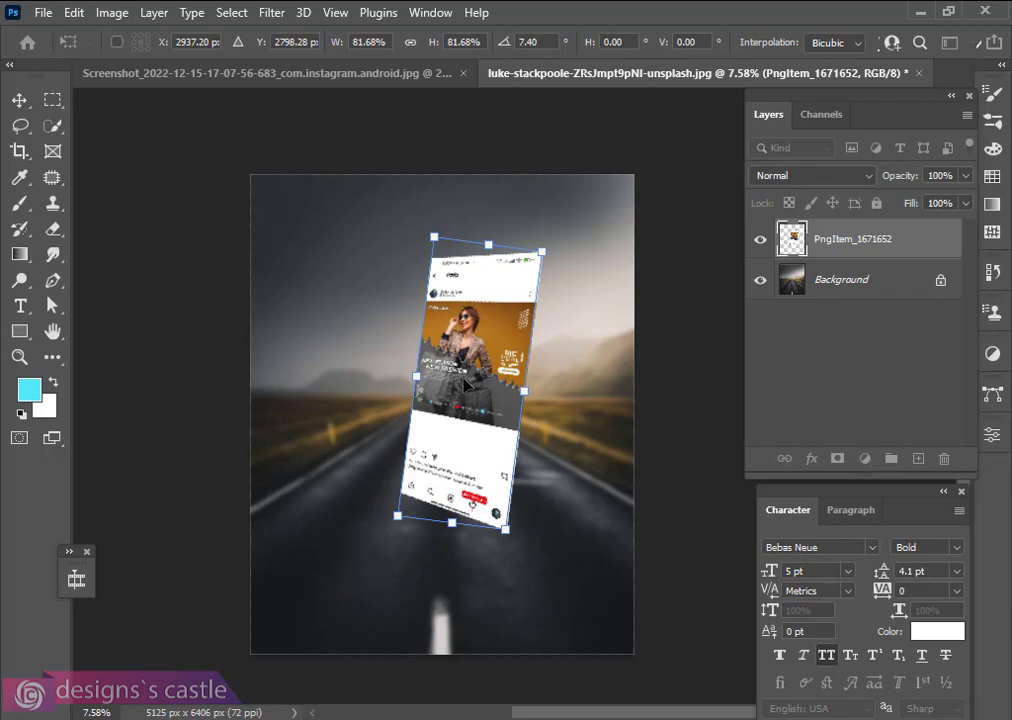
left_click(22, 100)
scroll(476, 367, "up", 2)
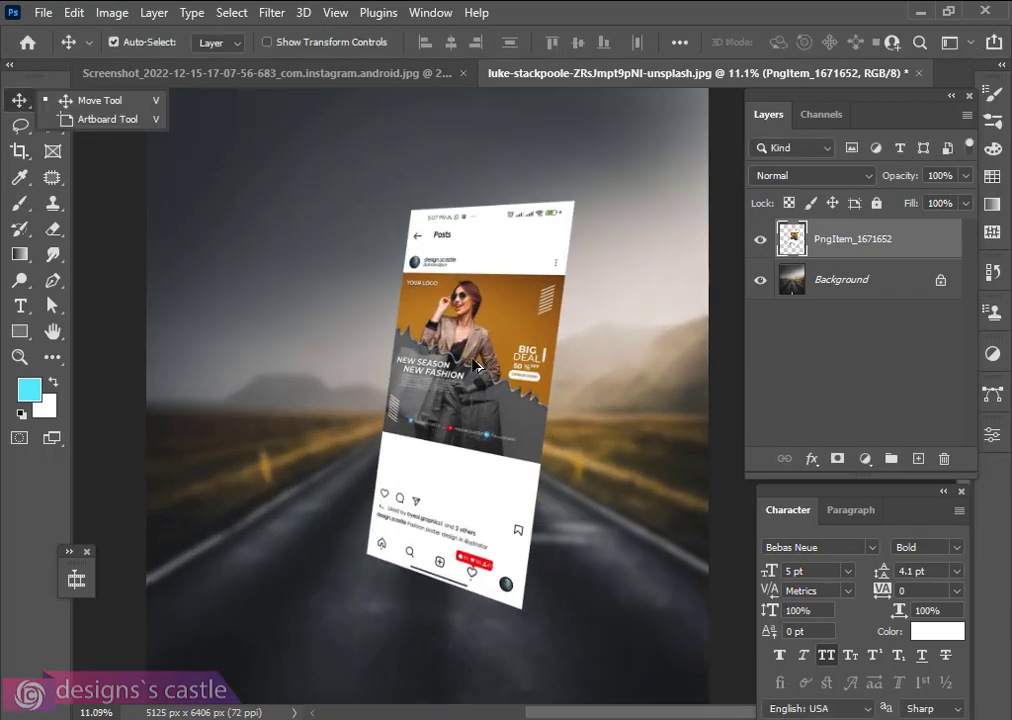
scroll(483, 280, "up", 1)
scroll(478, 295, "down", 1)
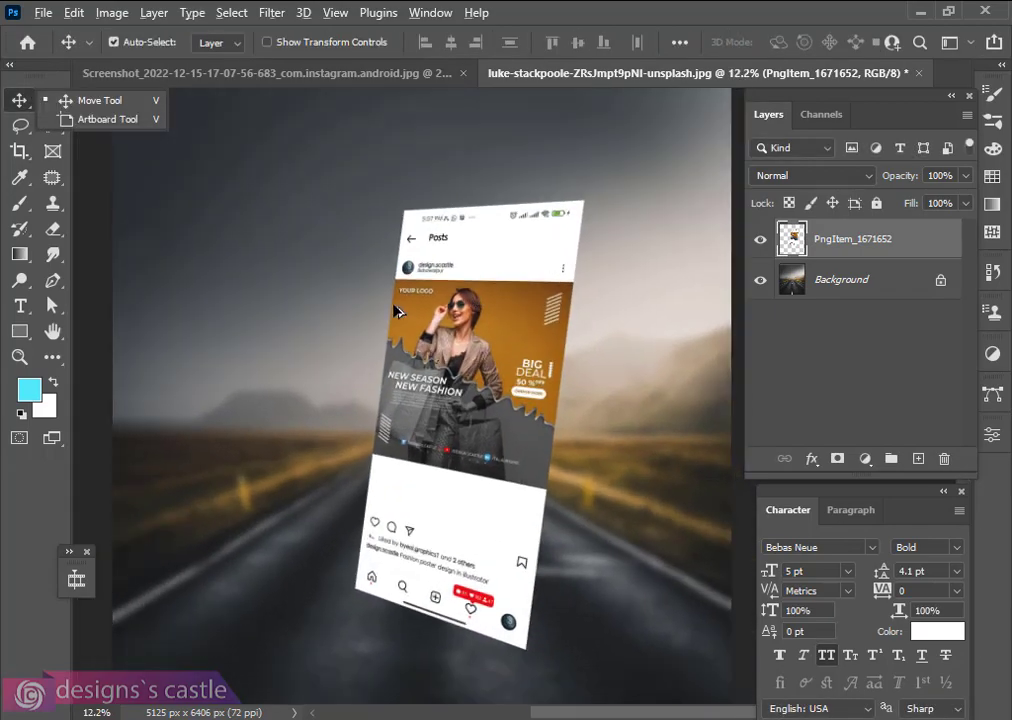
- Draw a black four-sided Pen tool shape, about 1730 × 2266 px, covering the post's picture and the white gap above its like icons
scroll(396, 312, "up", 3)
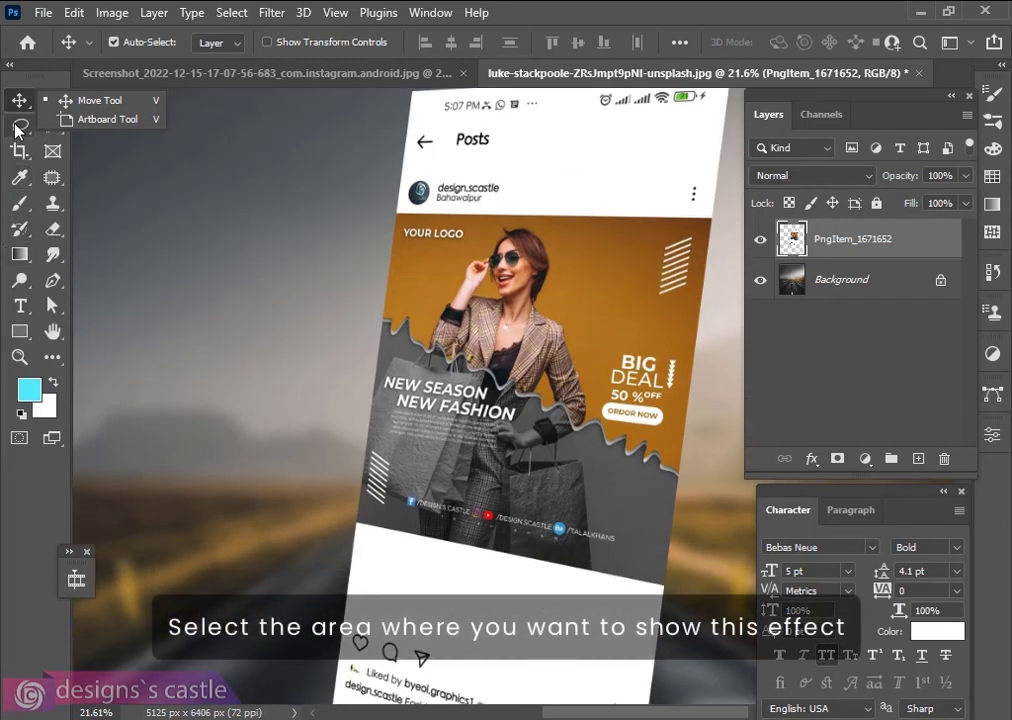
left_click(52, 283)
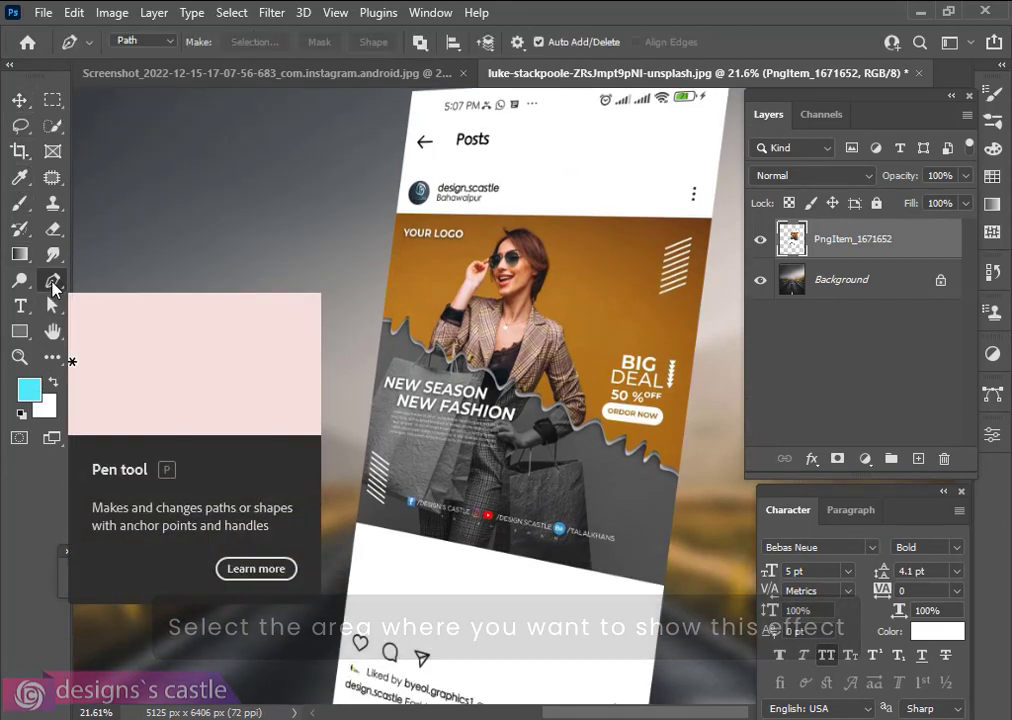
left_click(150, 42)
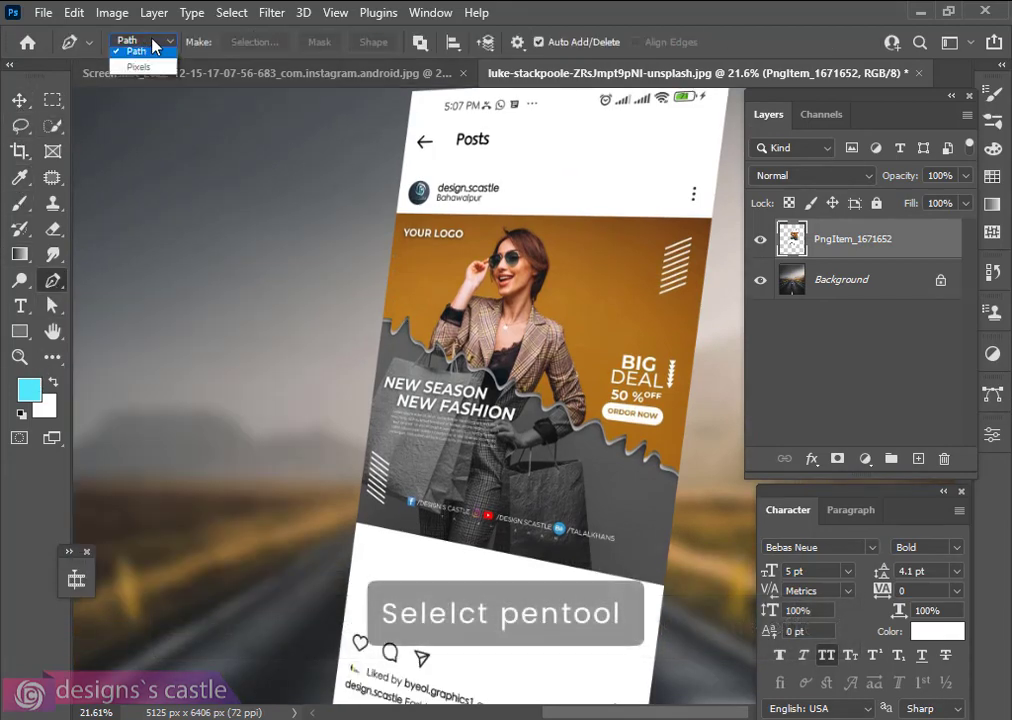
left_click(126, 38)
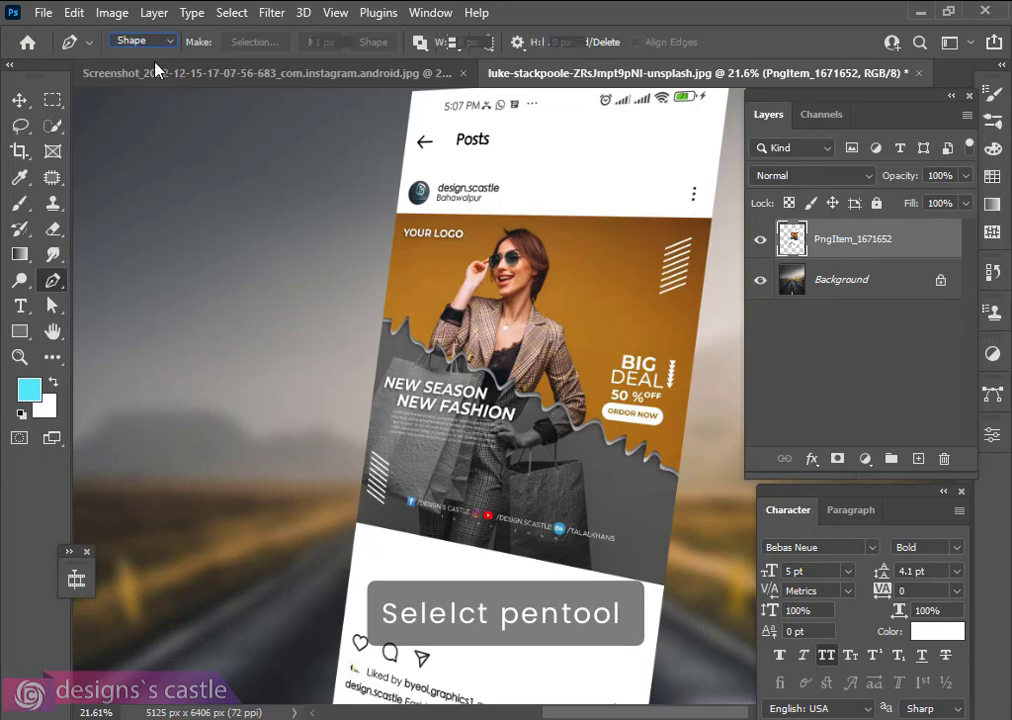
left_click(397, 213)
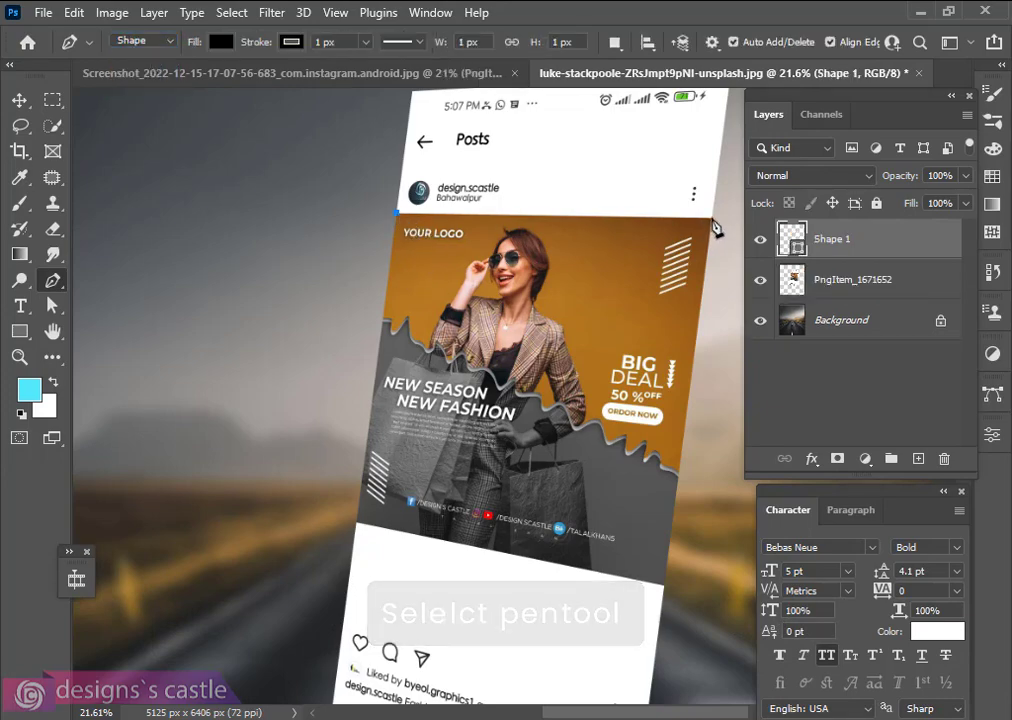
left_click(712, 217)
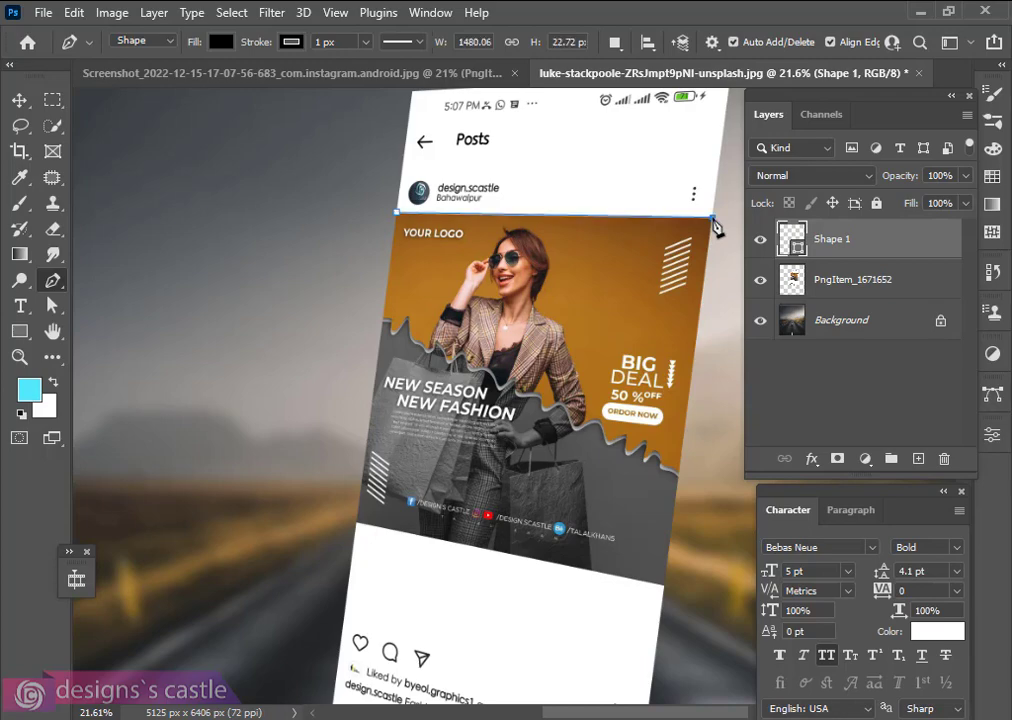
scroll(648, 665, "down", 3)
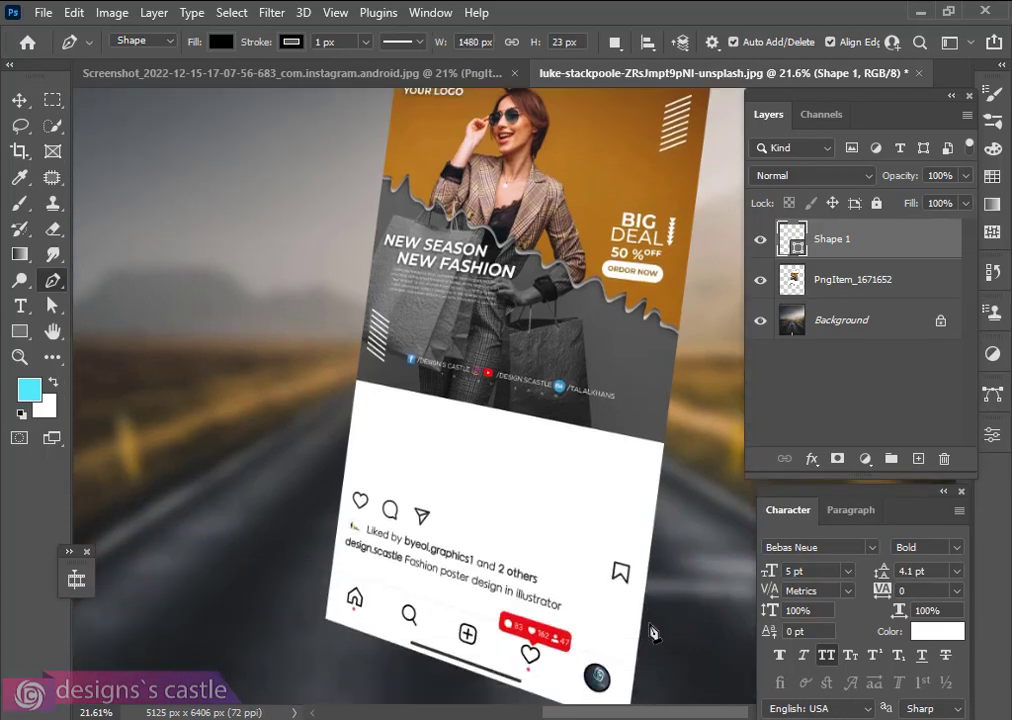
left_click(650, 554)
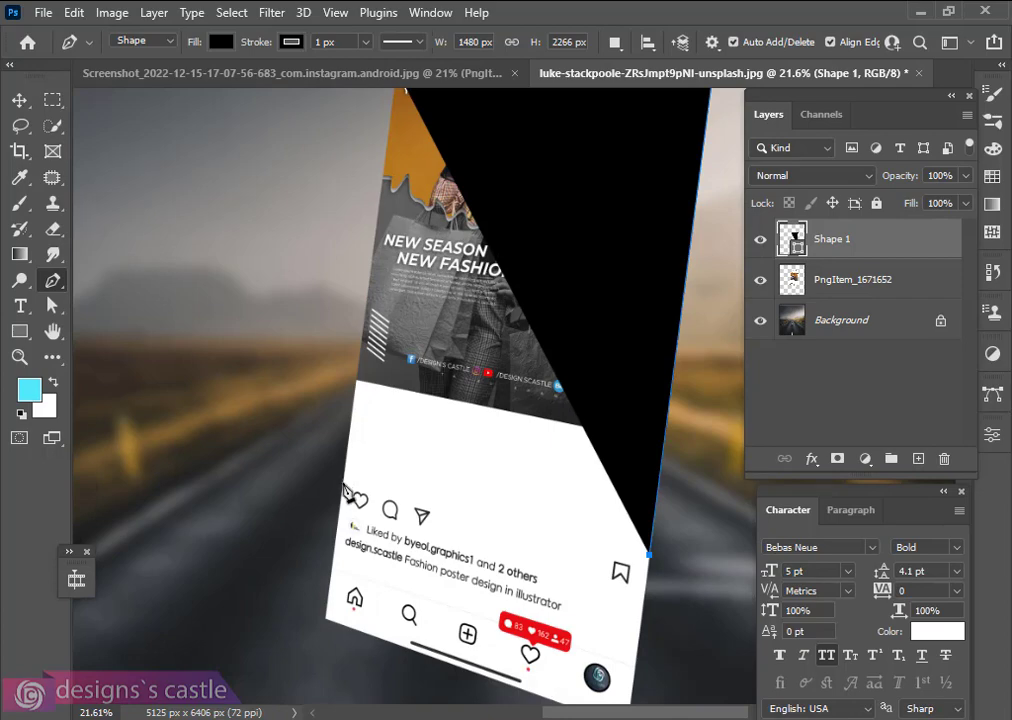
left_click(345, 485)
scroll(418, 237, "up", 3)
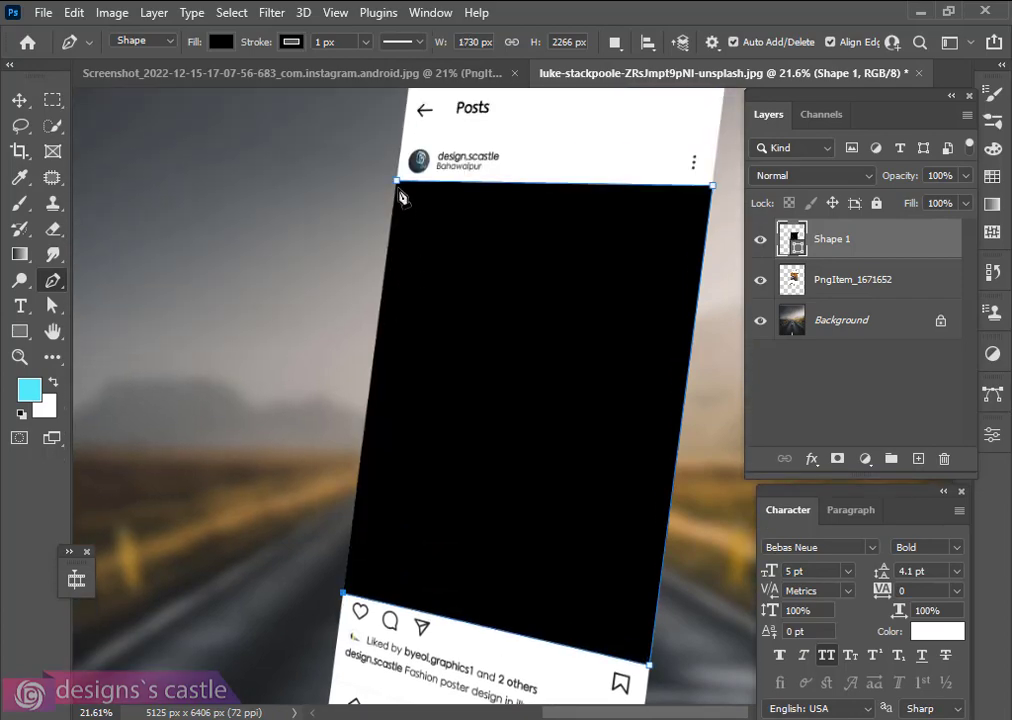
scroll(447, 316, "down", 2)
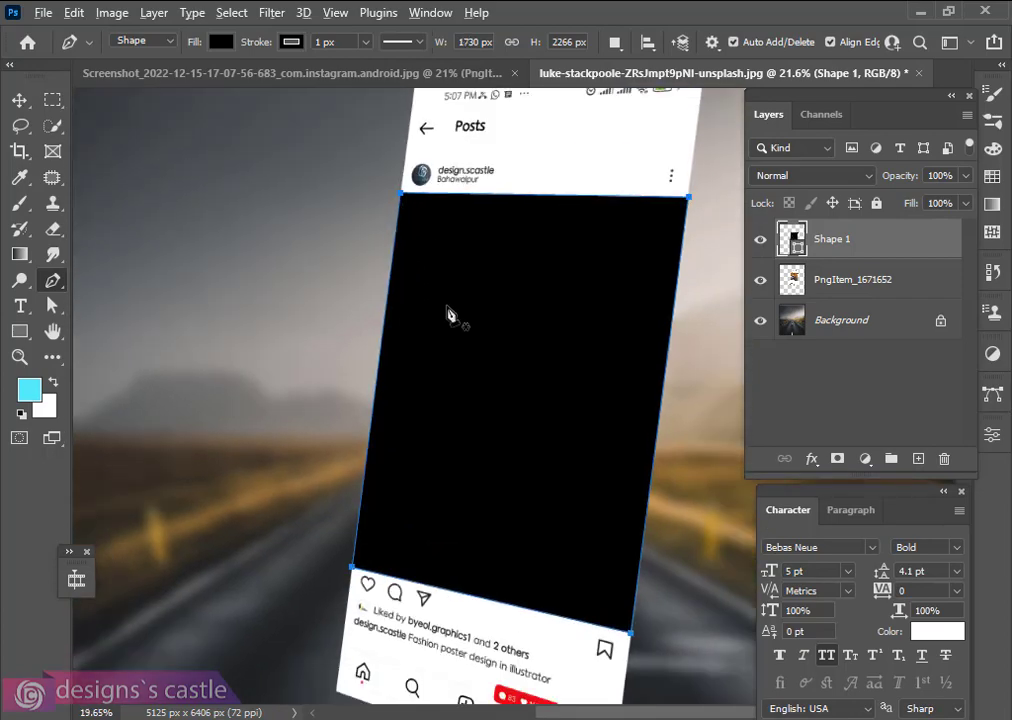
left_click(19, 98)
scroll(437, 346, "down", 1)
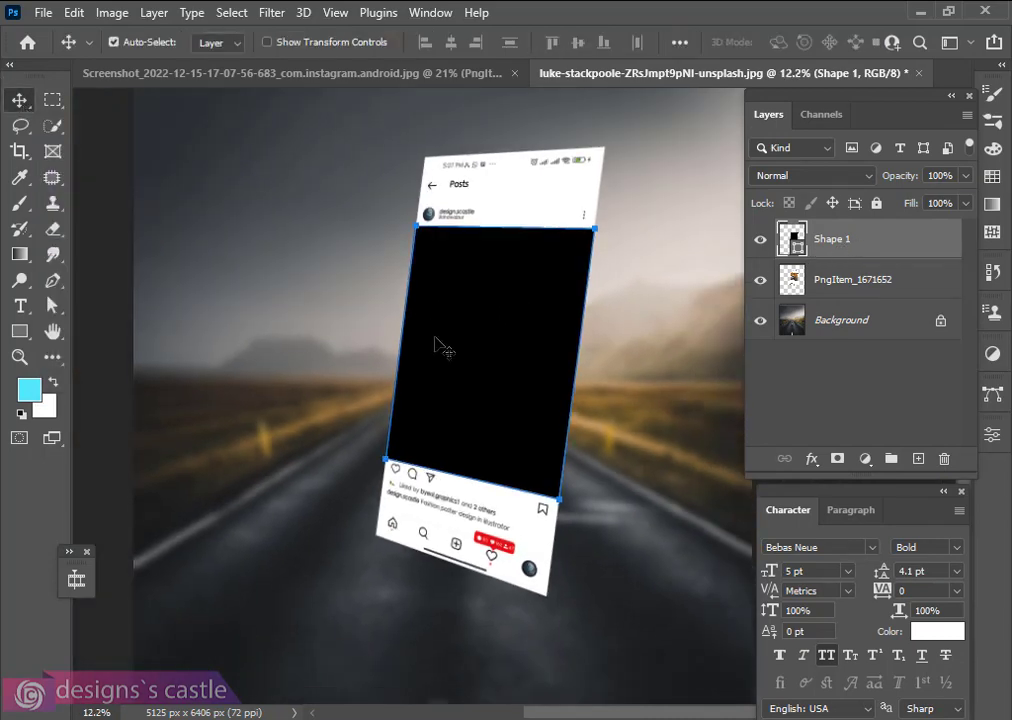
left_click(273, 280)
- Switch to File Explorer, refresh the Downloads folder and place the person-jumps-high-with-legs-out-above-a-brown-grassy-hill image into the road document
scroll(510, 390, "down", 1)
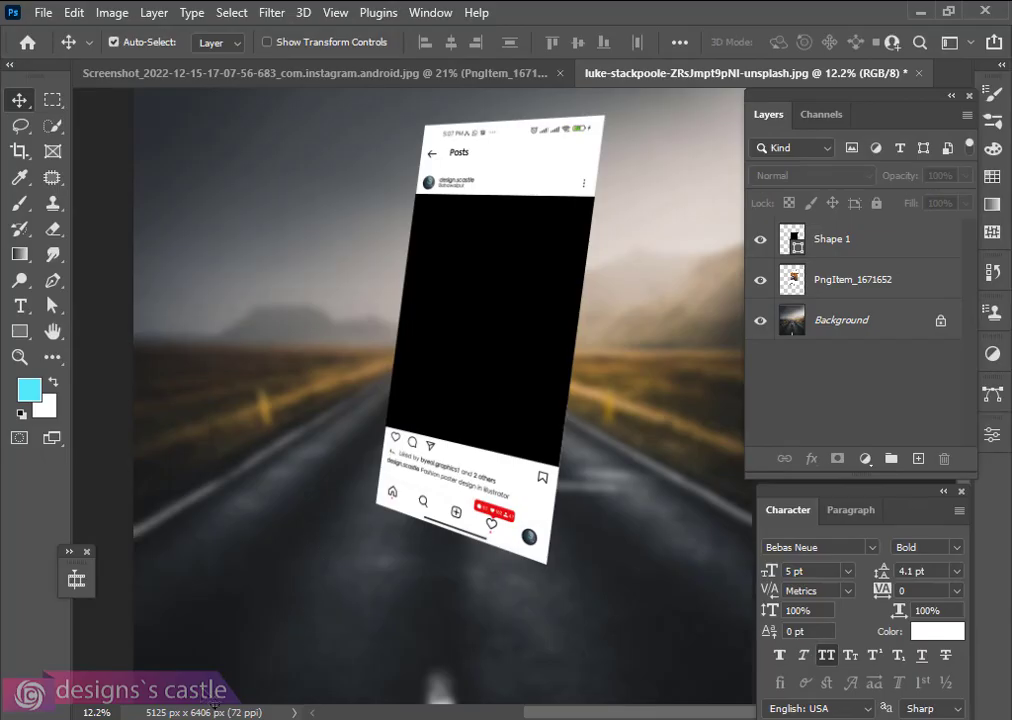
left_click(214, 715)
right_click(523, 494)
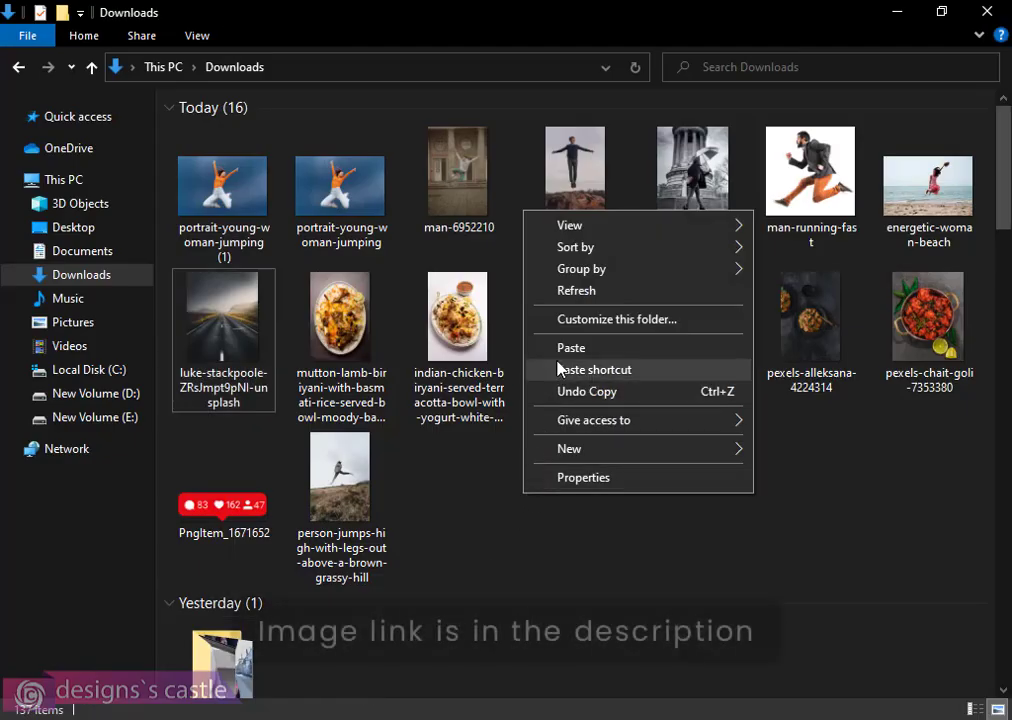
left_click(576, 290)
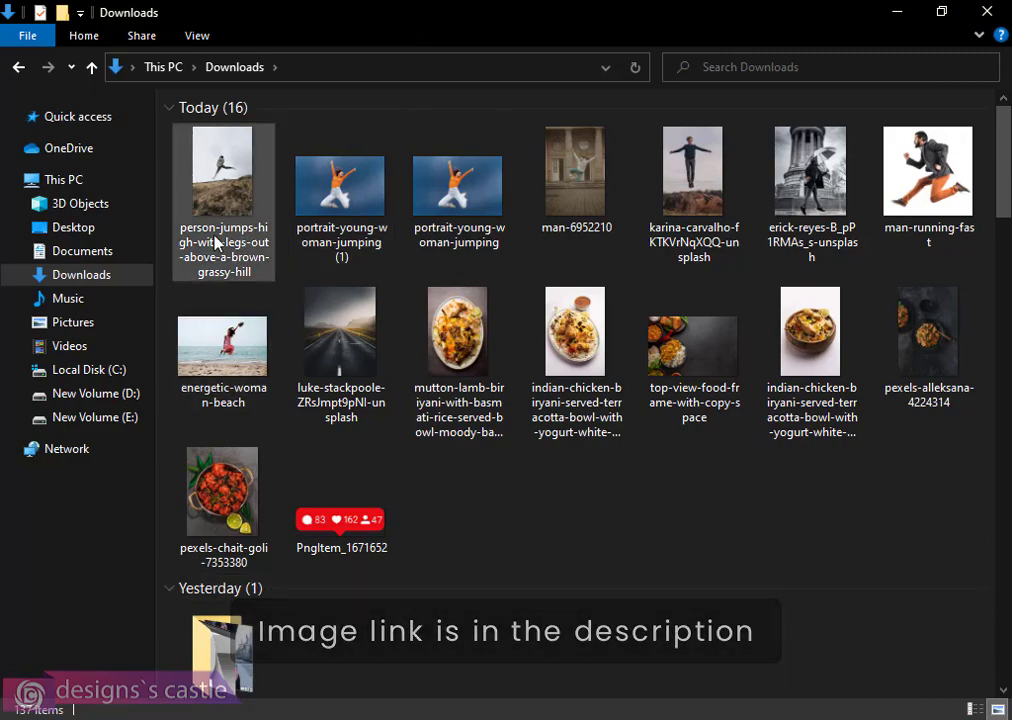
left_click_drag(305, 710, 445, 380)
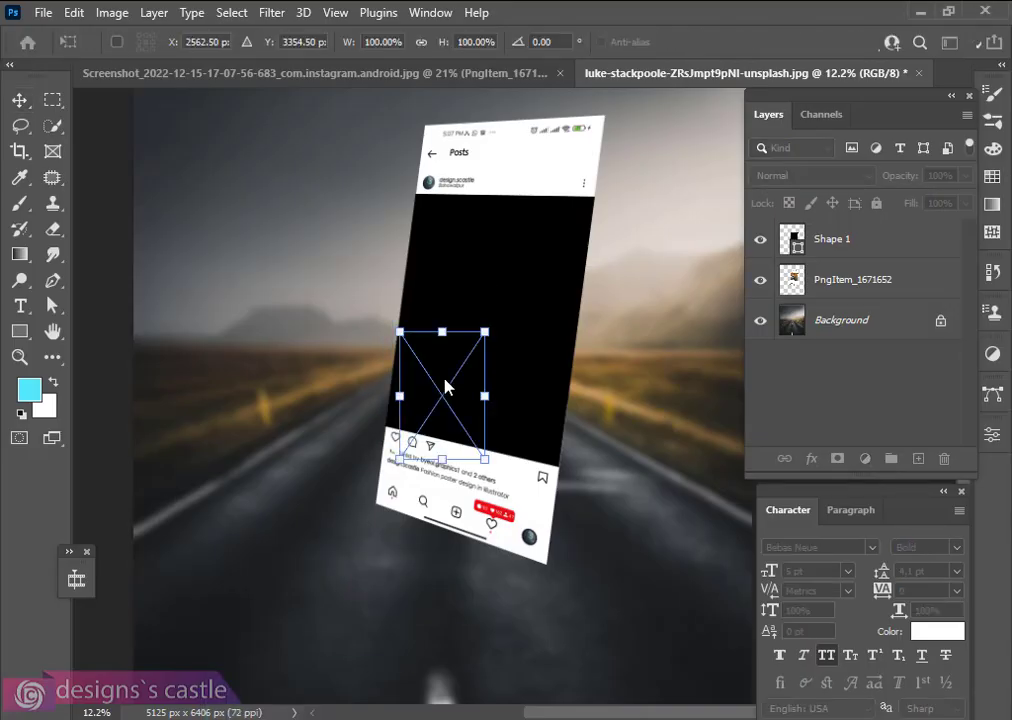
- Rotate the placed jumping-person photo about -8.4° and enlarge it over the black shape
left_click_drag(483, 464, 588, 613)
left_click_drag(510, 484, 526, 418)
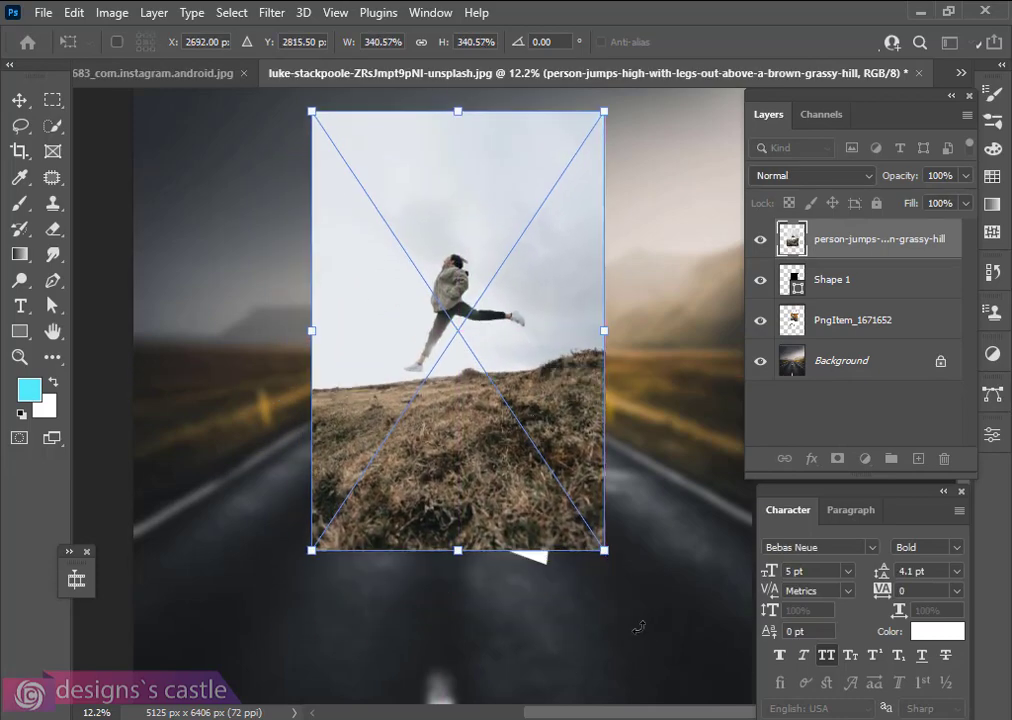
left_click_drag(604, 549, 578, 509)
left_click_drag(596, 532, 620, 512)
left_click_drag(470, 338, 510, 325)
left_click_drag(648, 474, 676, 514)
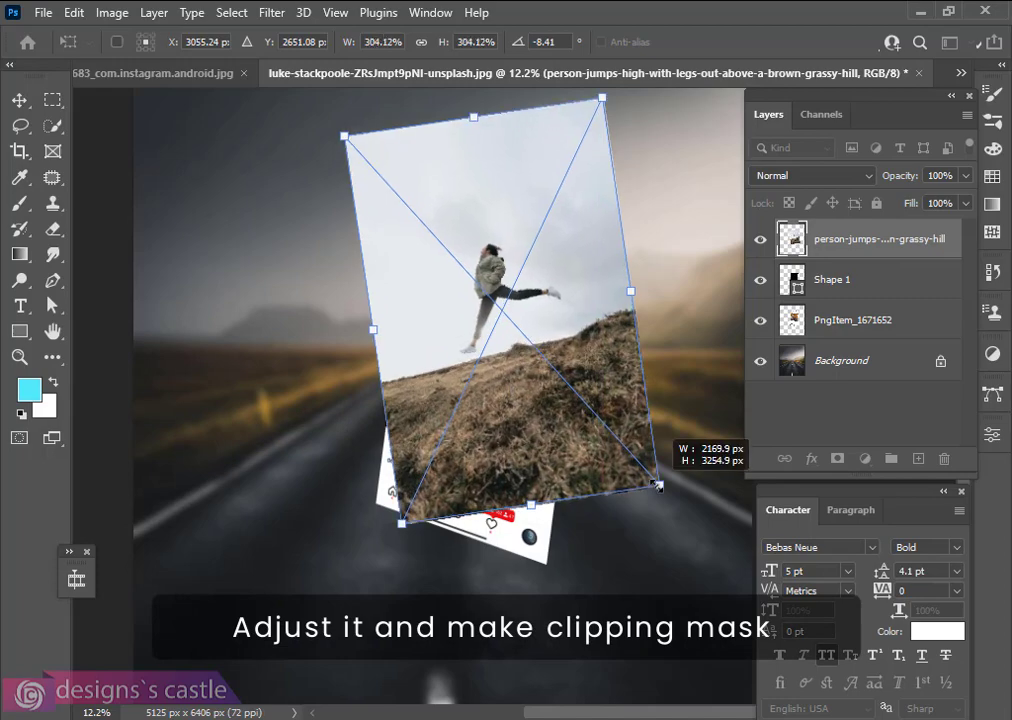
left_click_drag(620, 400, 525, 377)
left_click_drag(583, 492, 677, 589)
- Reduce the jumping-person photo's opacity to 56%, scale it to about 460% and position it so the person straddles the post's edge
left_click_drag(902, 178, 860, 184)
scroll(690, 520, "down", 2)
left_click_drag(684, 467, 690, 473)
left_click_drag(615, 359, 584, 357)
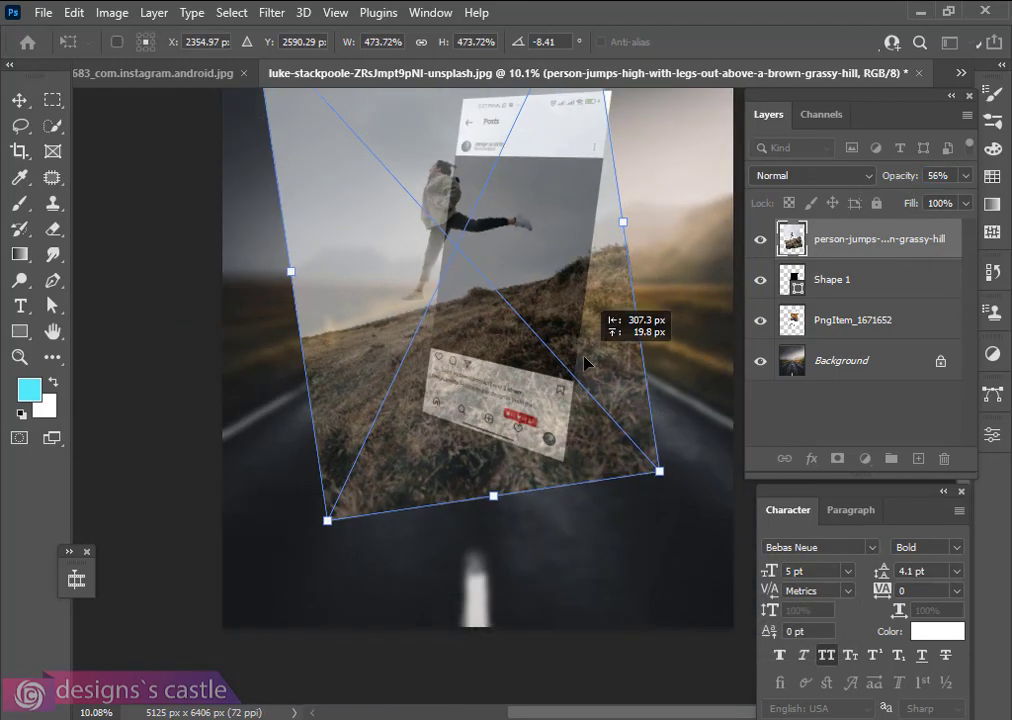
left_click_drag(660, 471, 642, 451)
mouse_move(539, 350)
left_mouse_down()
mouse_move(560, 342)
mouse_move(545, 336)
left_mouse_up()
left_click_drag(641, 455, 652, 471)
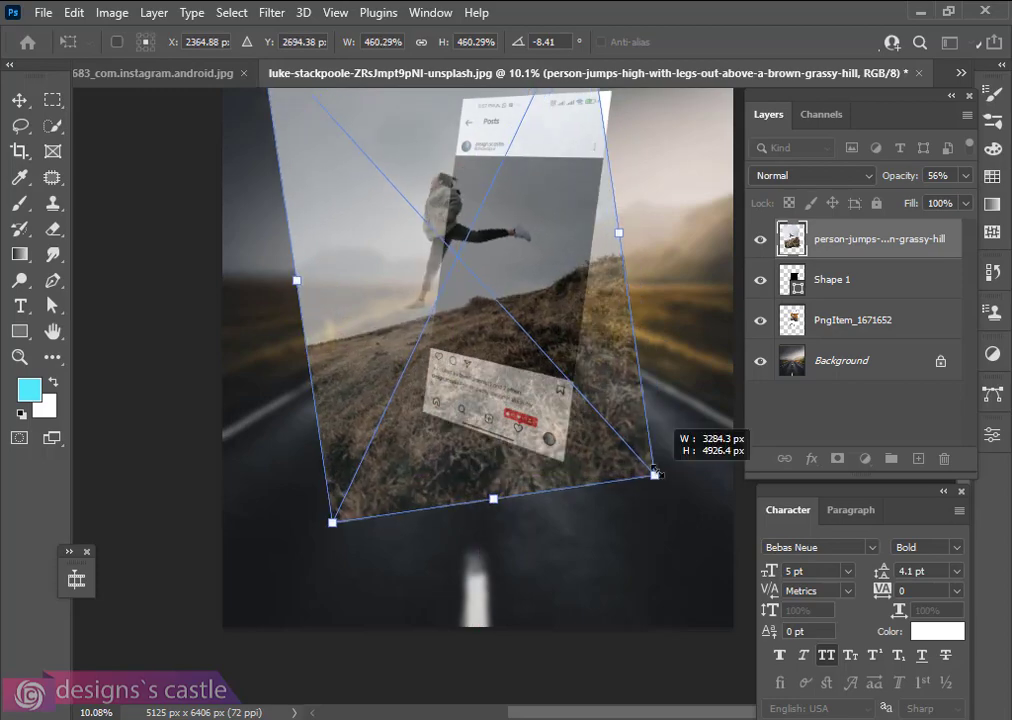
left_click_drag(530, 356, 537, 358)
- Restore the person photo's opacity to 100%, commit the transform and clip the photo to the black shape
scroll(436, 188, "up", 3)
left_click_drag(901, 181, 984, 186)
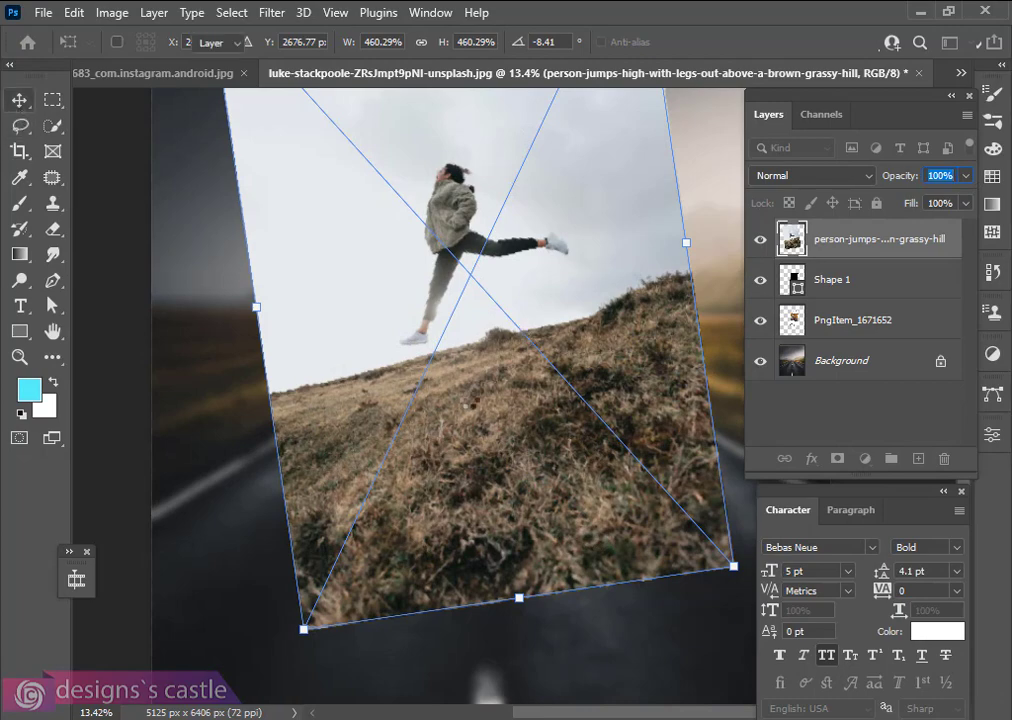
scroll(472, 404, "down", 4)
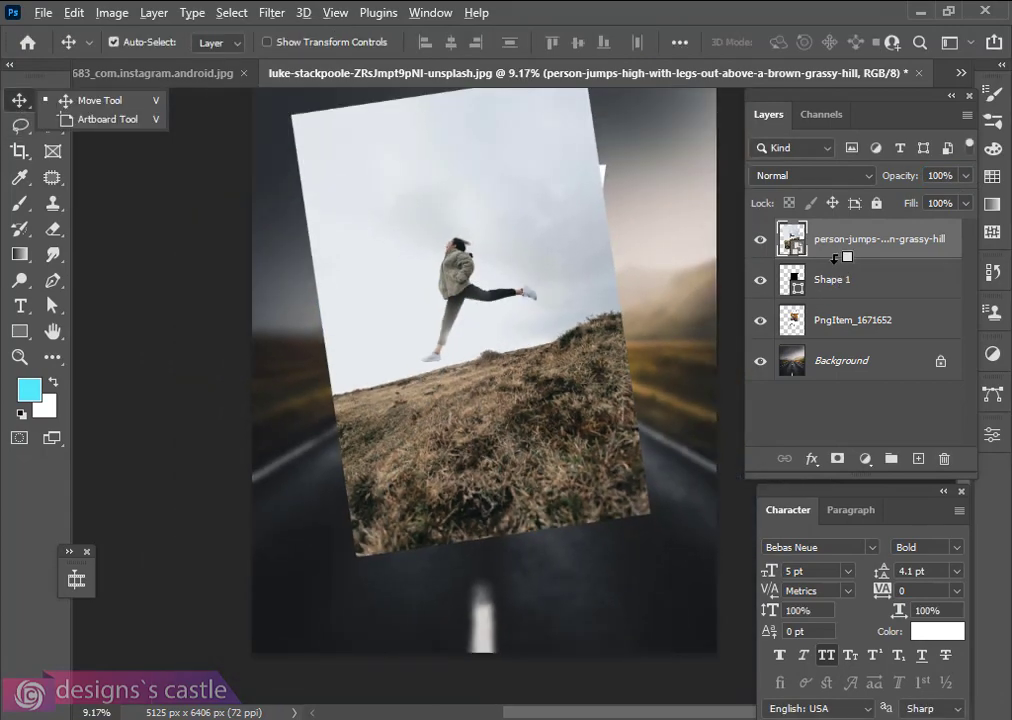
left_click(835, 258, "alt")
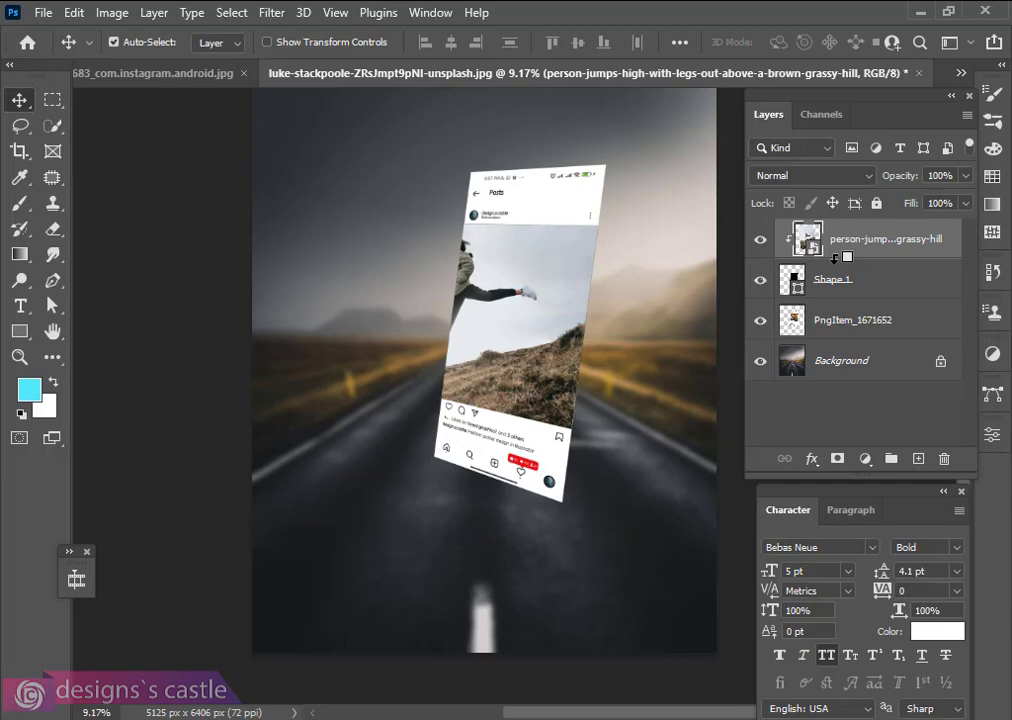
- Duplicate the clipped person photo and release the copy from the clipping mask
scroll(368, 298, "up", 4)
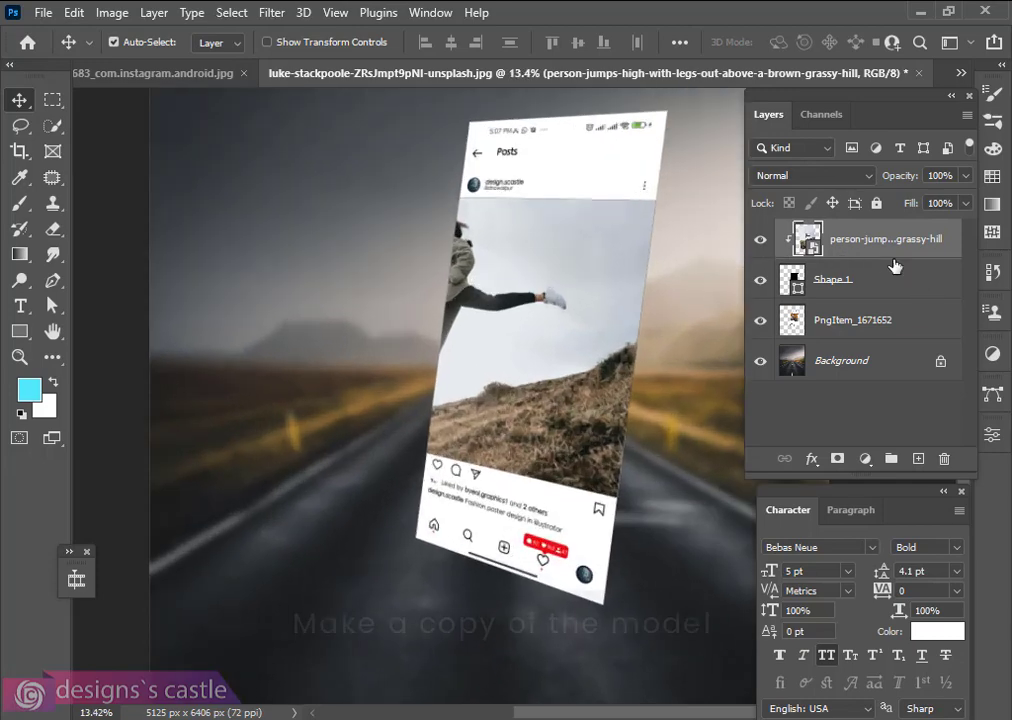
left_click_drag(883, 256, 920, 459)
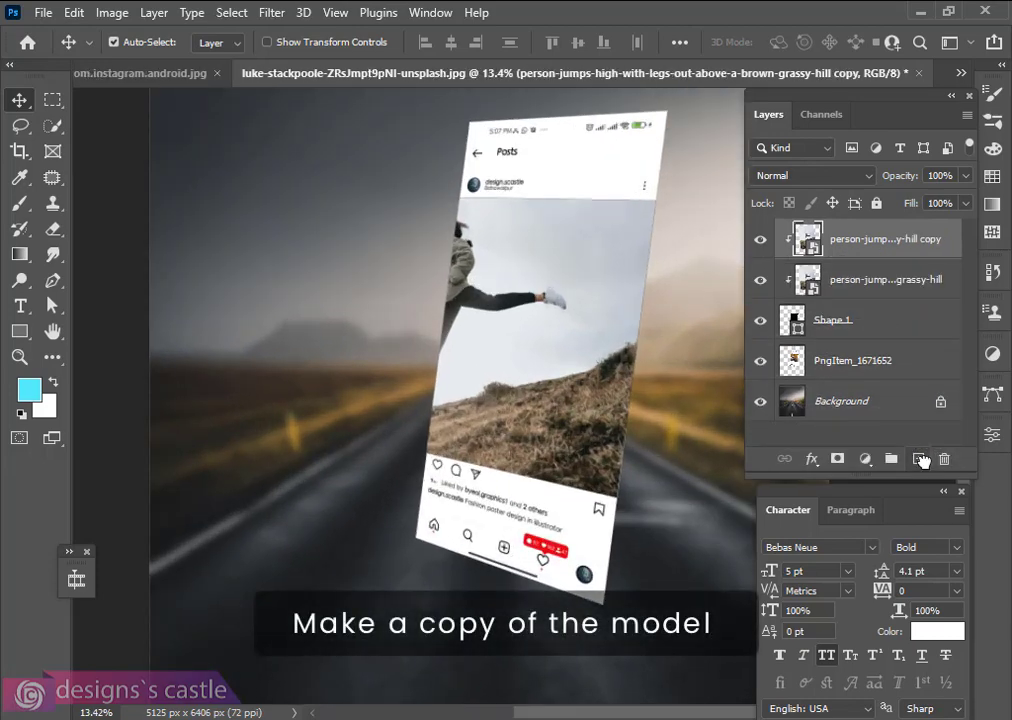
left_click(835, 258, "alt")
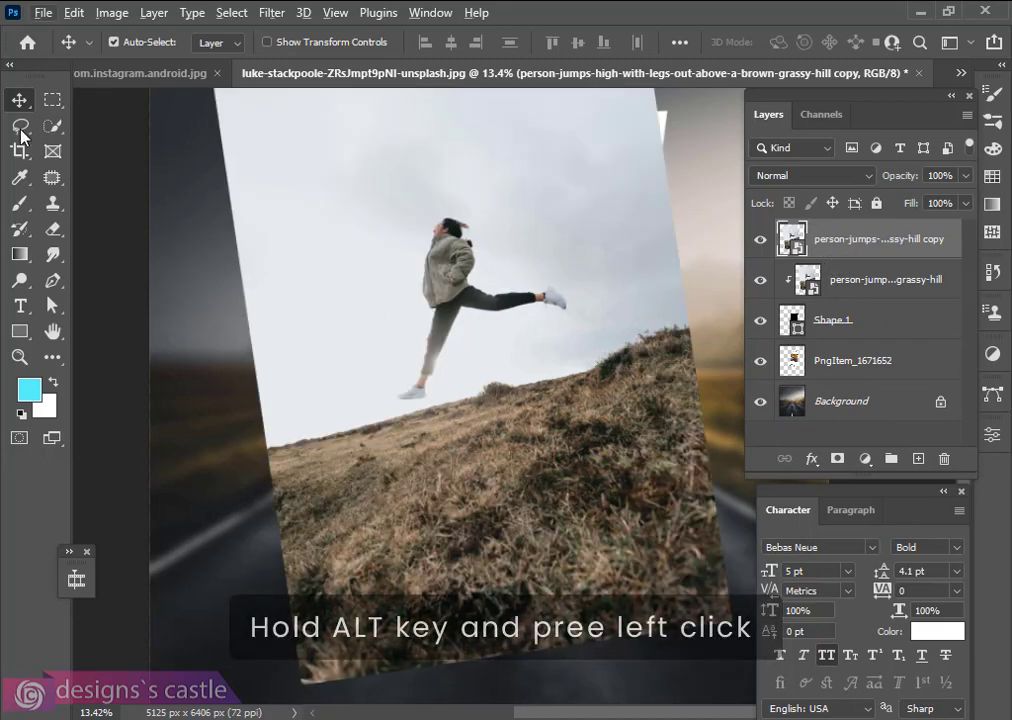
- Select the jumping person on the copy with Select Subject and refine the selection around the shoe with the Quick Selection tool
left_click(53, 125)
left_click(560, 41)
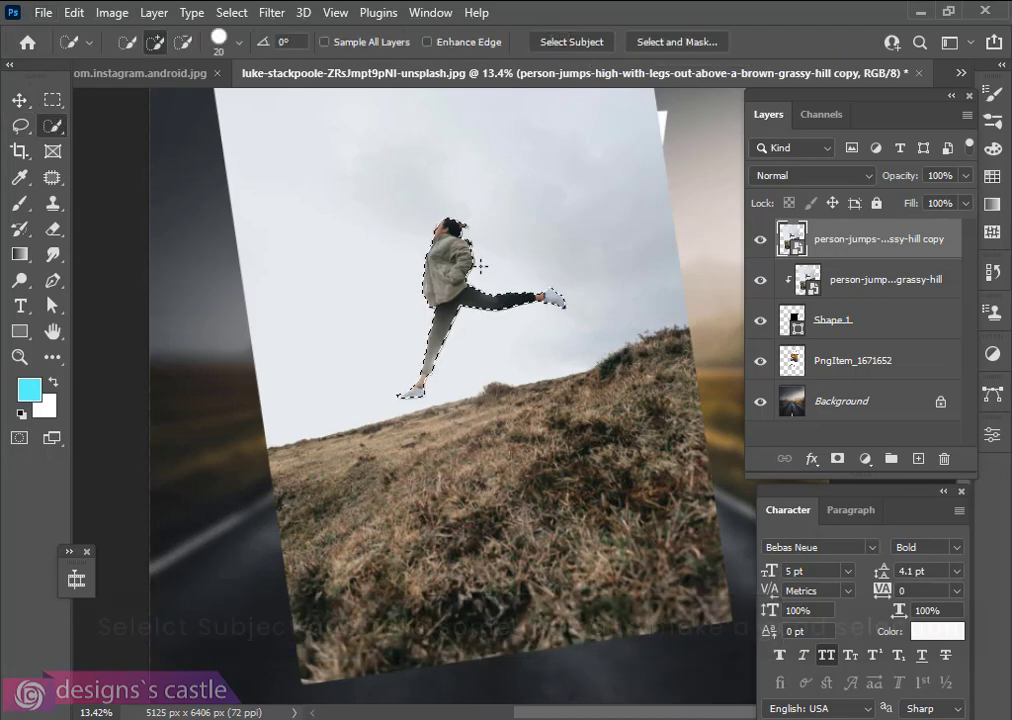
scroll(440, 225, "up", 10)
scroll(409, 186, "up", 3)
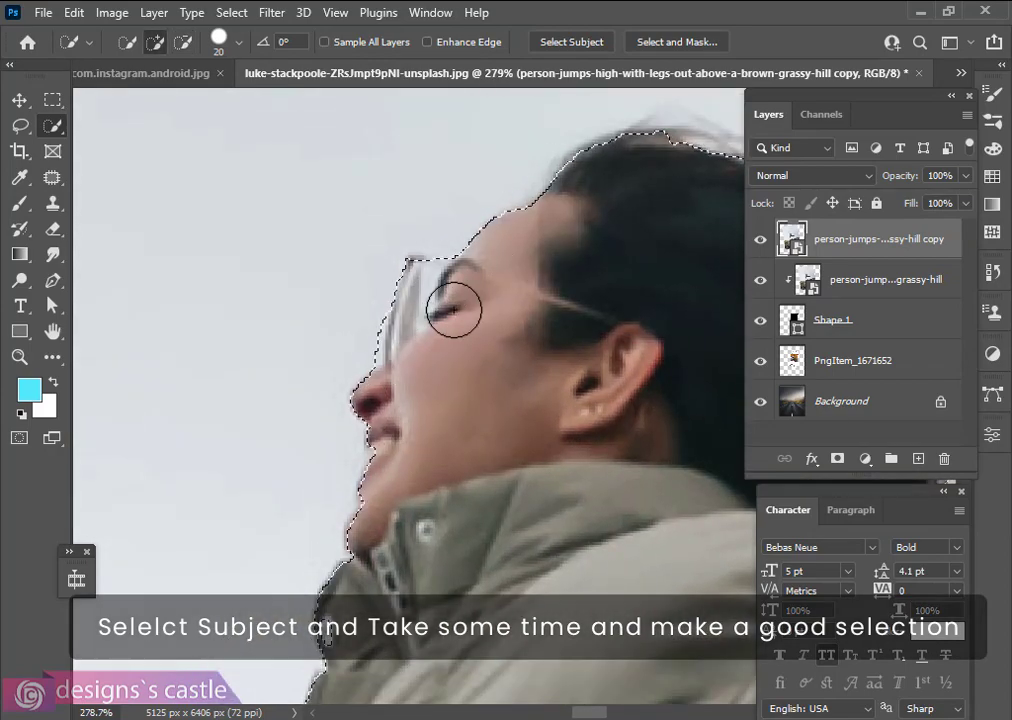
scroll(434, 397, "down", 4)
scroll(434, 397, "down", 8)
scroll(434, 396, "down", 6)
scroll(434, 396, "down", 3)
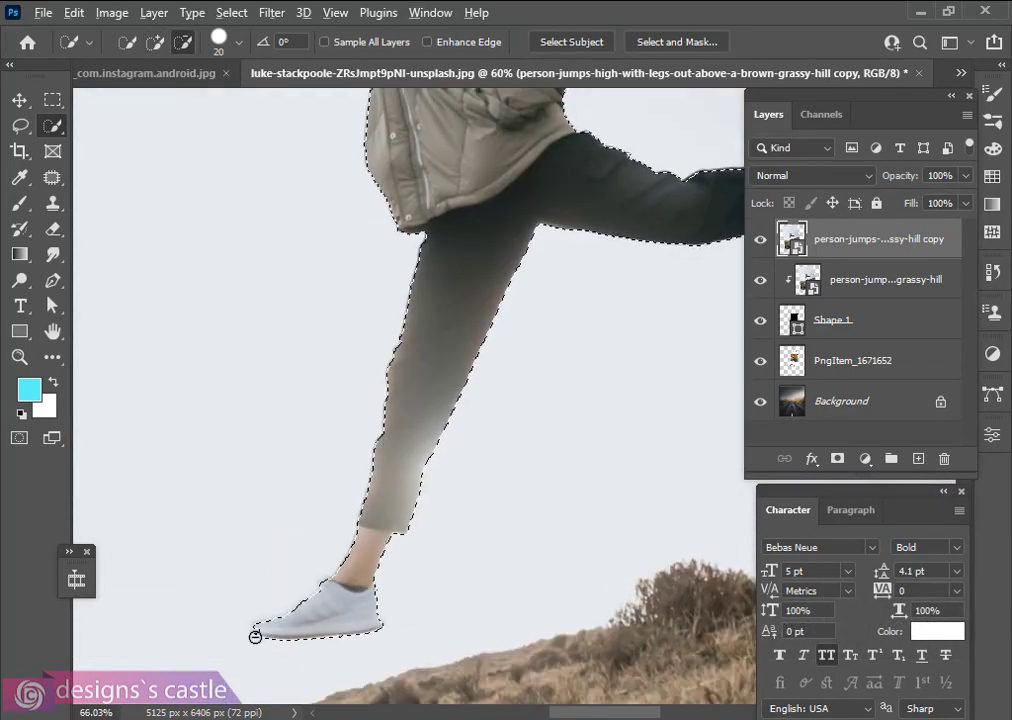
scroll(255, 698, "up", 5)
mouse_move(290, 595)
left_mouse_down()
mouse_move(390, 567)
mouse_move(512, 477)
mouse_move(532, 430)
mouse_move(640, 476)
left_mouse_up()
scroll(640, 476, "up", 3)
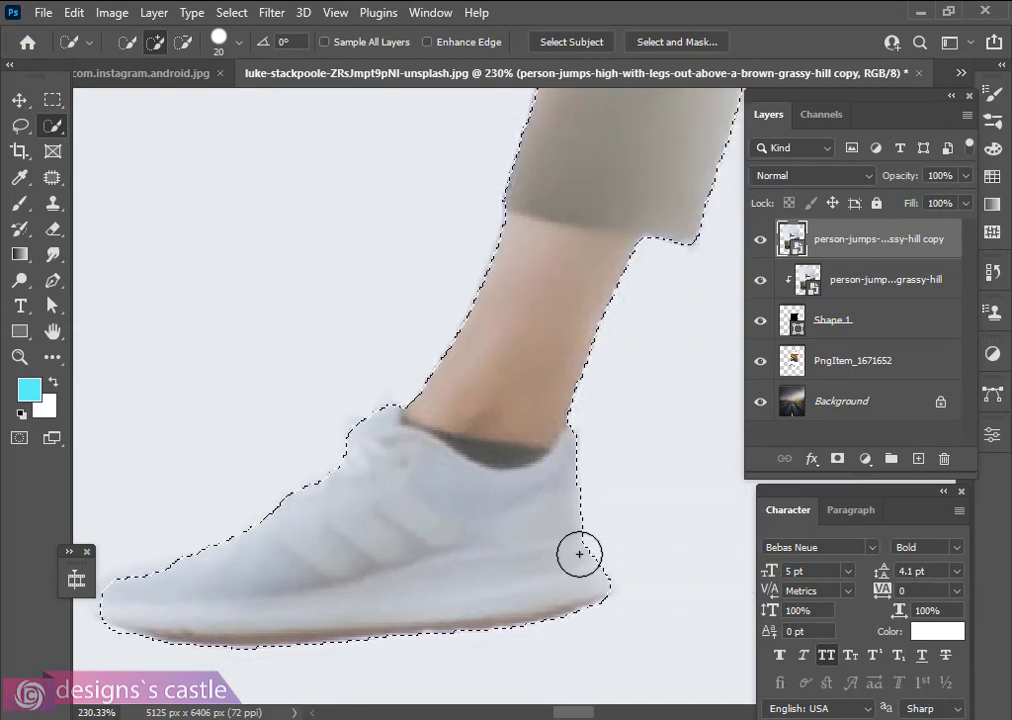
scroll(580, 614, "down", 3)
scroll(524, 470, "up", 10)
scroll(540, 397, "up", 10)
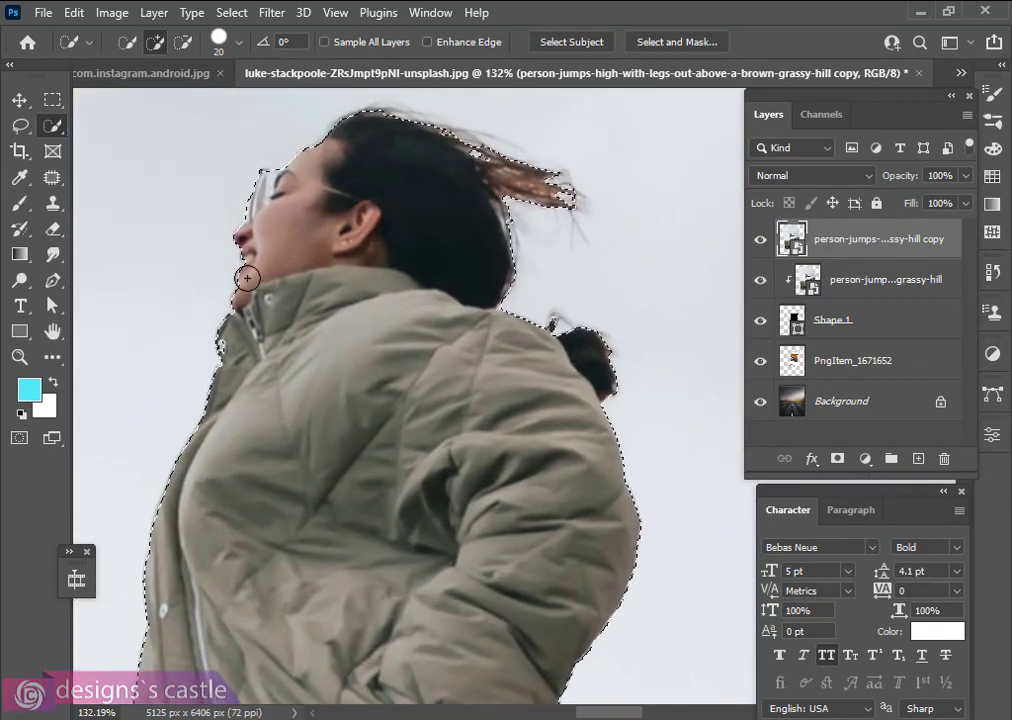
scroll(476, 331, "down", 2)
- Add a layer mask from the selection to isolate the person on the copied photo
left_click(837, 458)
scroll(398, 391, "down", 3)
scroll(398, 391, "down", 2)
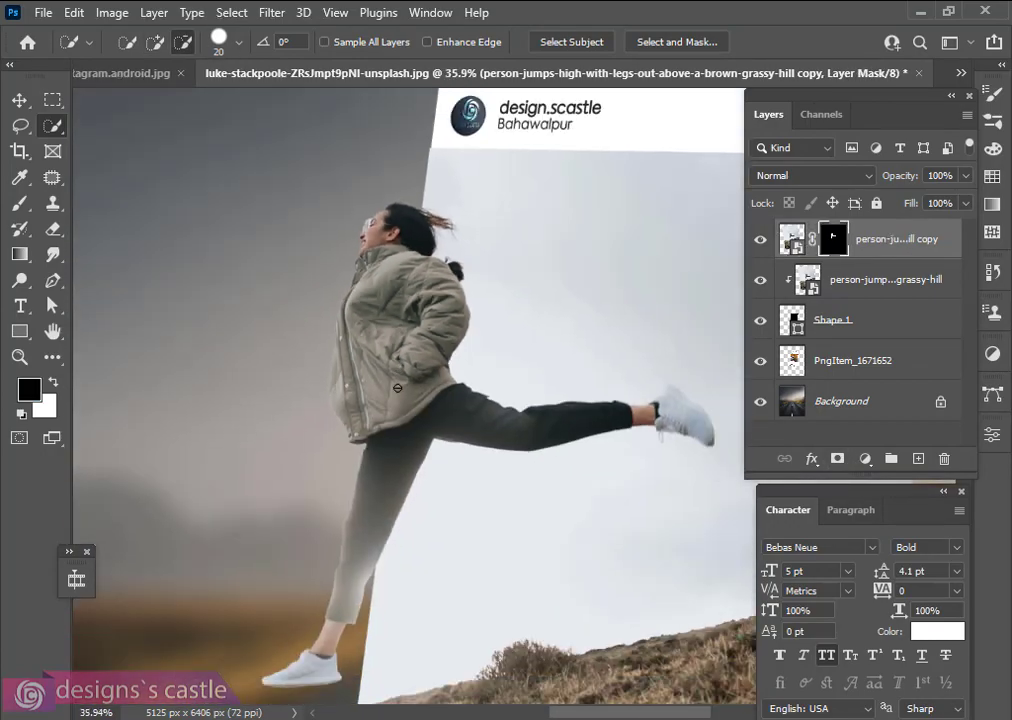
- Open the mask in Select and Mask and brush with Refine Edge over the person's face, jacket edge and flying hair
scroll(371, 216, "up", 5)
left_click(670, 42)
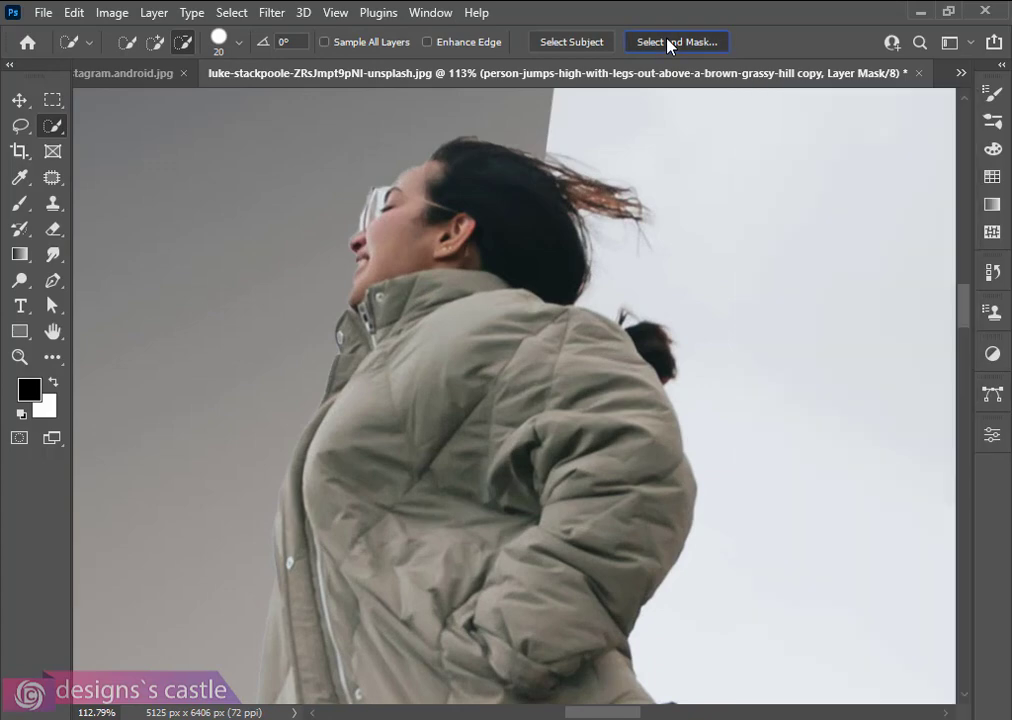
left_click(800, 195)
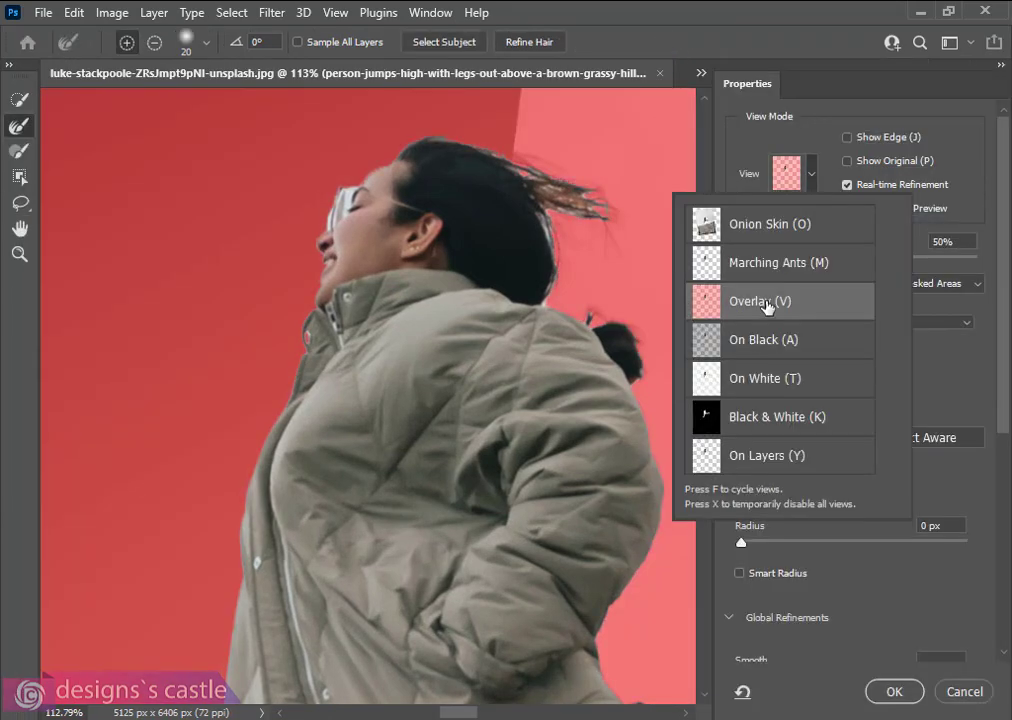
left_click(966, 416)
scroll(775, 495, "down", 3)
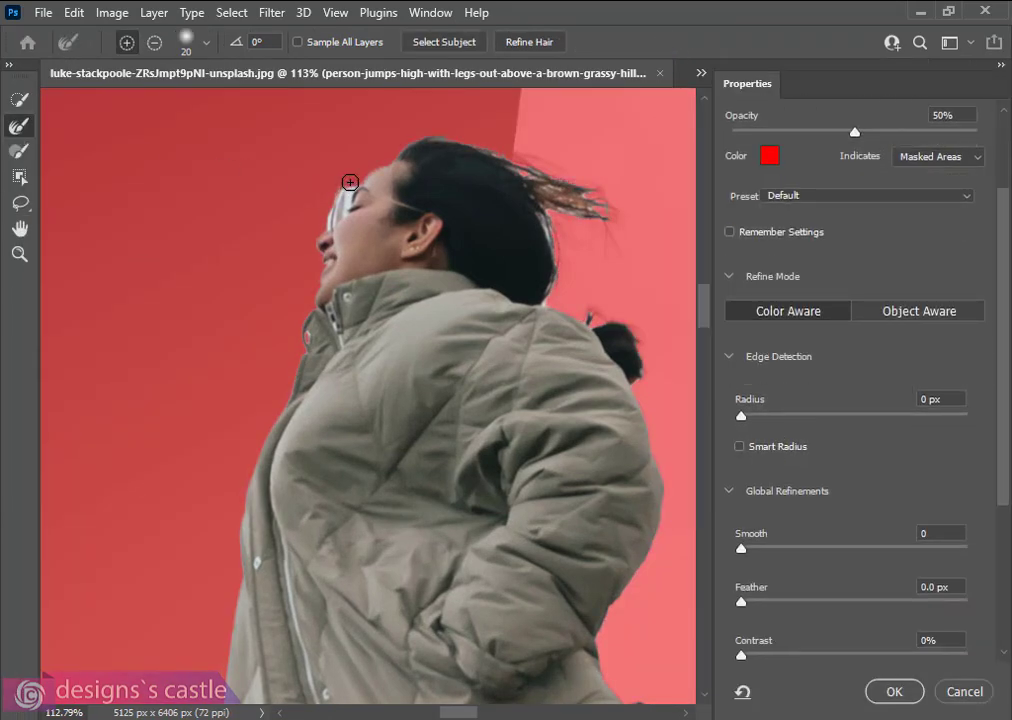
mouse_move(350, 182)
left_mouse_down()
mouse_move(309, 235)
mouse_move(318, 390)
left_mouse_up()
left_click_drag(509, 171, 668, 262)
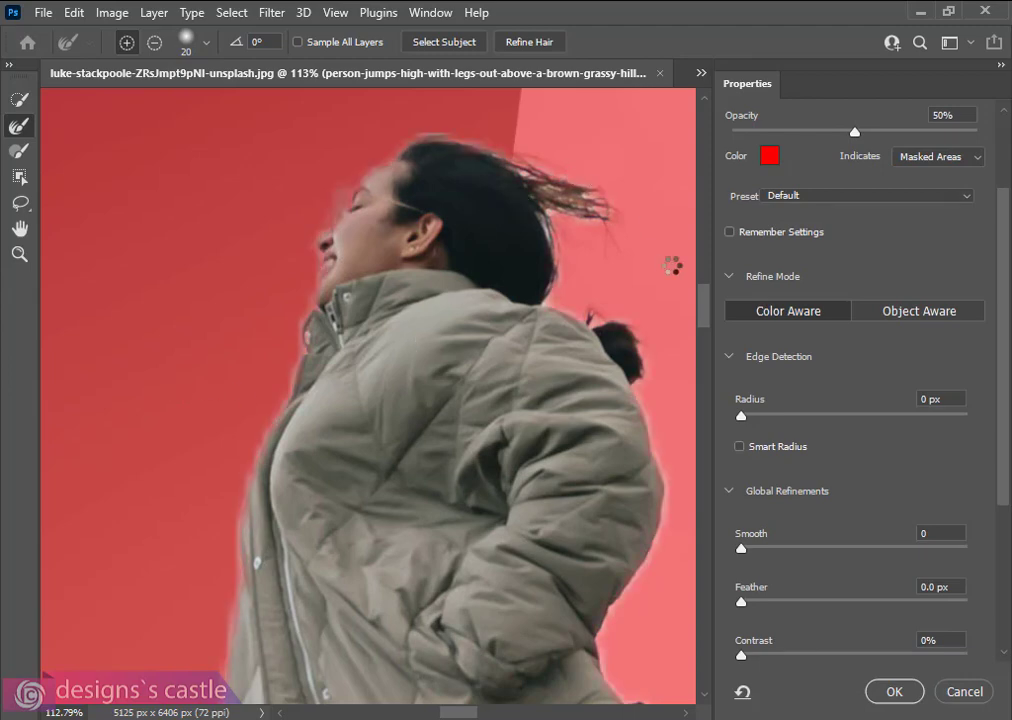
mouse_move(553, 222)
left_mouse_down()
mouse_move(569, 281)
mouse_move(612, 312)
left_mouse_up()
left_click_drag(594, 215, 596, 204)
left_click_drag(456, 136, 437, 138)
- Set the mask's Smooth to 7, Feather to 0.4 px, Contrast to 4% and Shift Edge to -7%, and apply the refinement
scroll(523, 163, "down", 3)
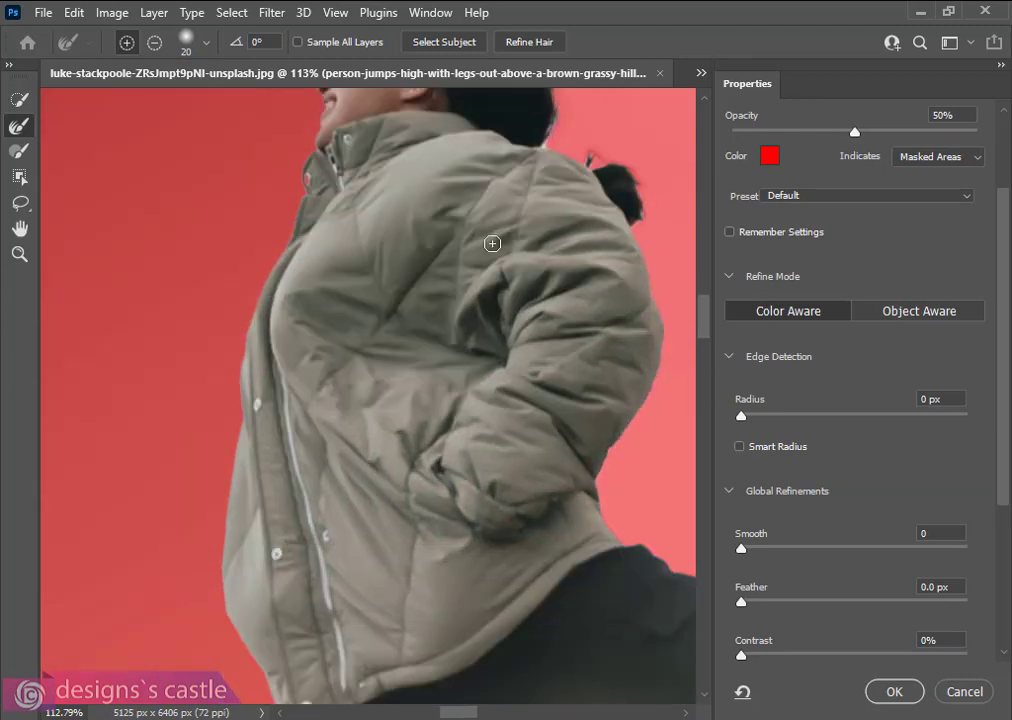
scroll(490, 239, "down", 6)
scroll(601, 349, "up", 1)
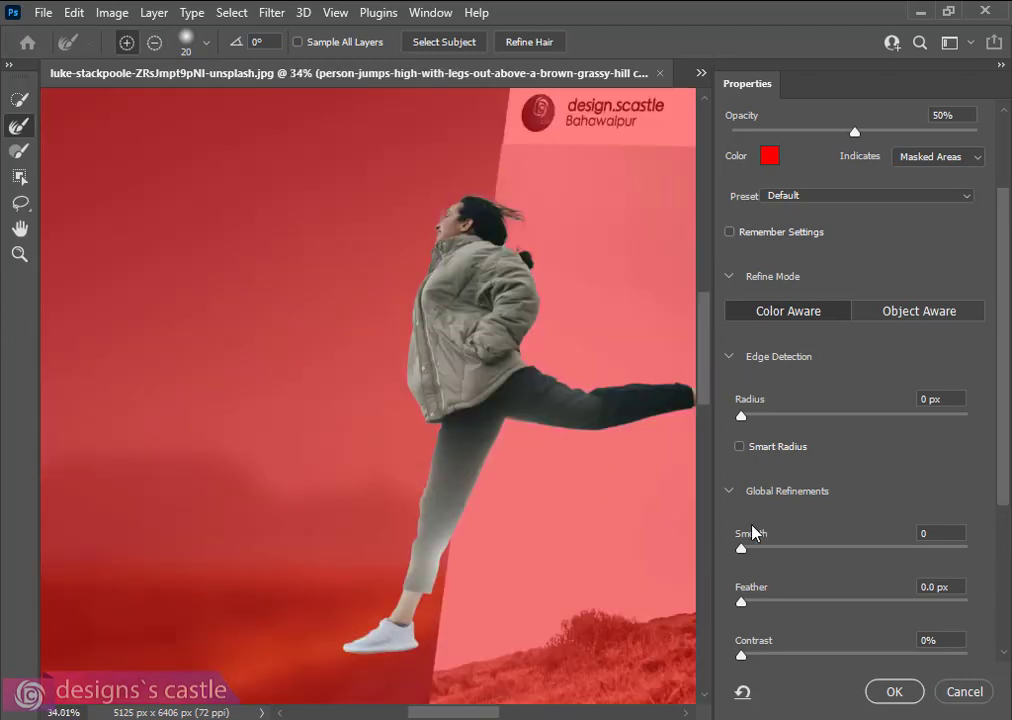
left_click_drag(742, 549, 752, 550)
left_click_drag(742, 602, 748, 601)
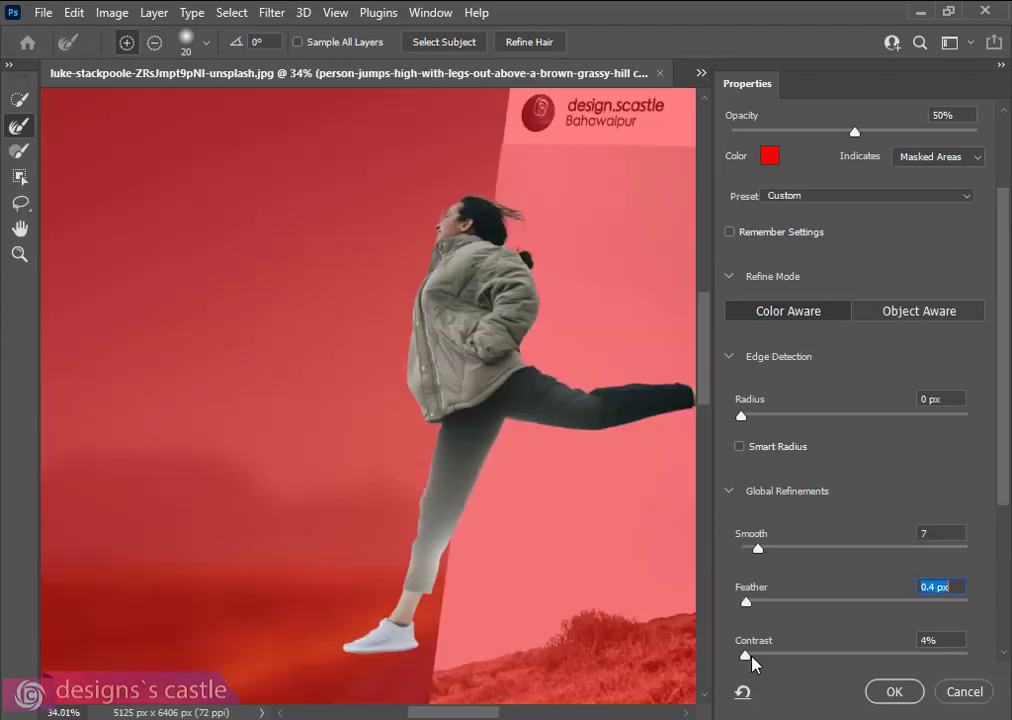
mouse_move(751, 657)
left_mouse_down()
mouse_move(758, 648)
mouse_move(749, 668)
left_mouse_up()
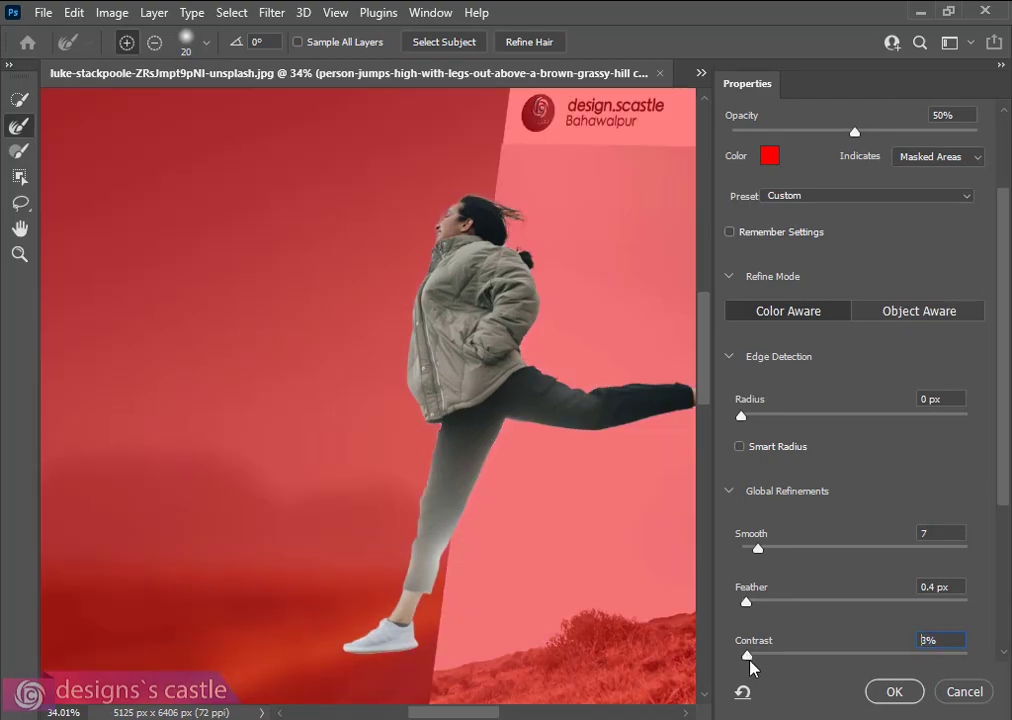
left_click_drag(1003, 514, 1003, 610)
left_click_drag(850, 517, 846, 518)
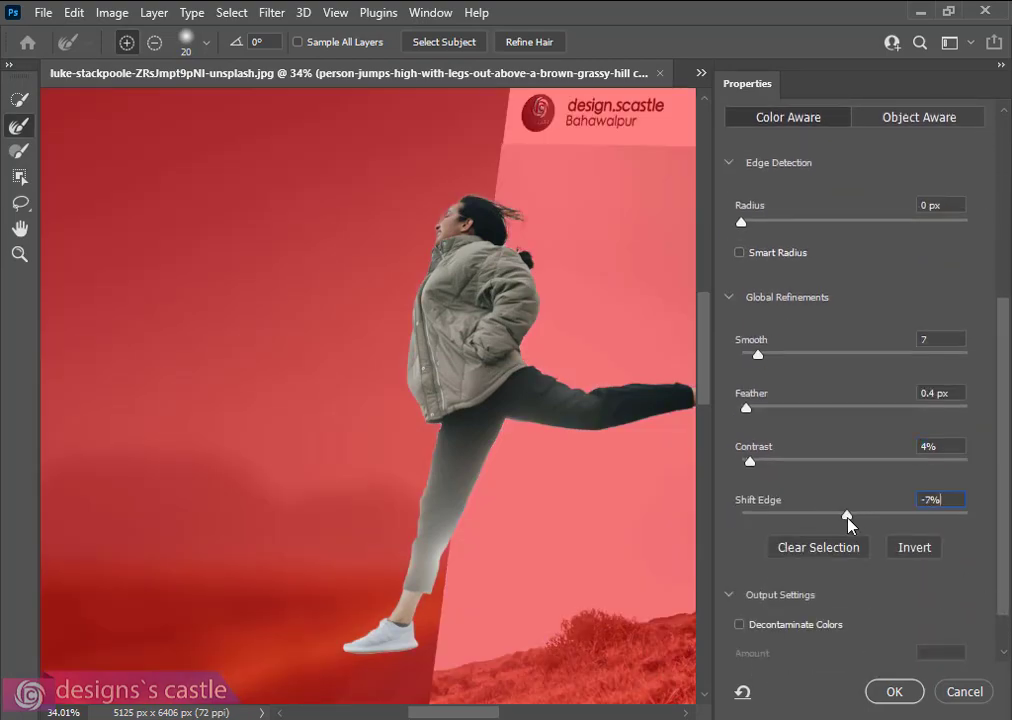
left_click(894, 691)
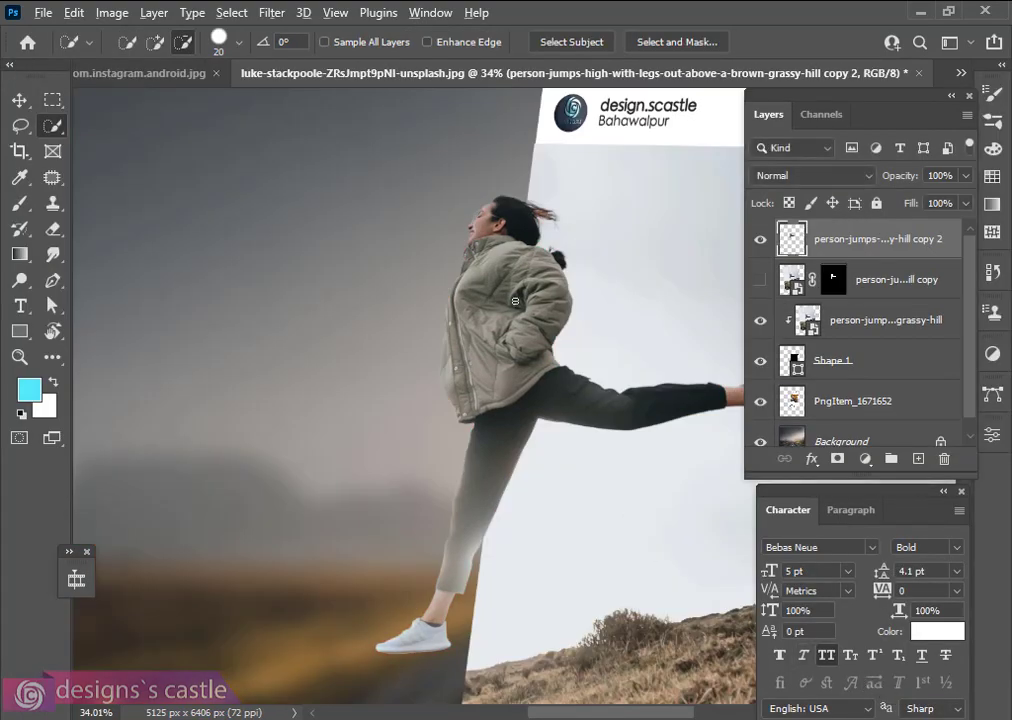
- Examine the cut-out's face and hair edges up close and how the person sits against the post and road
scroll(485, 213, "up", 2)
scroll(485, 213, "up", 5)
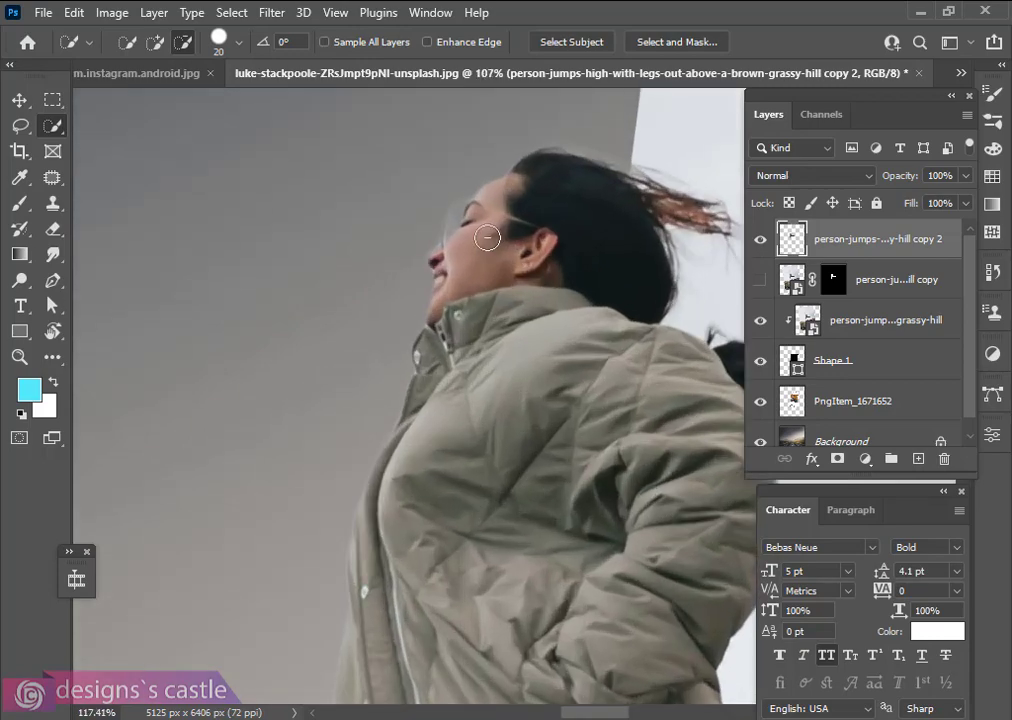
scroll(487, 237, "down", 6)
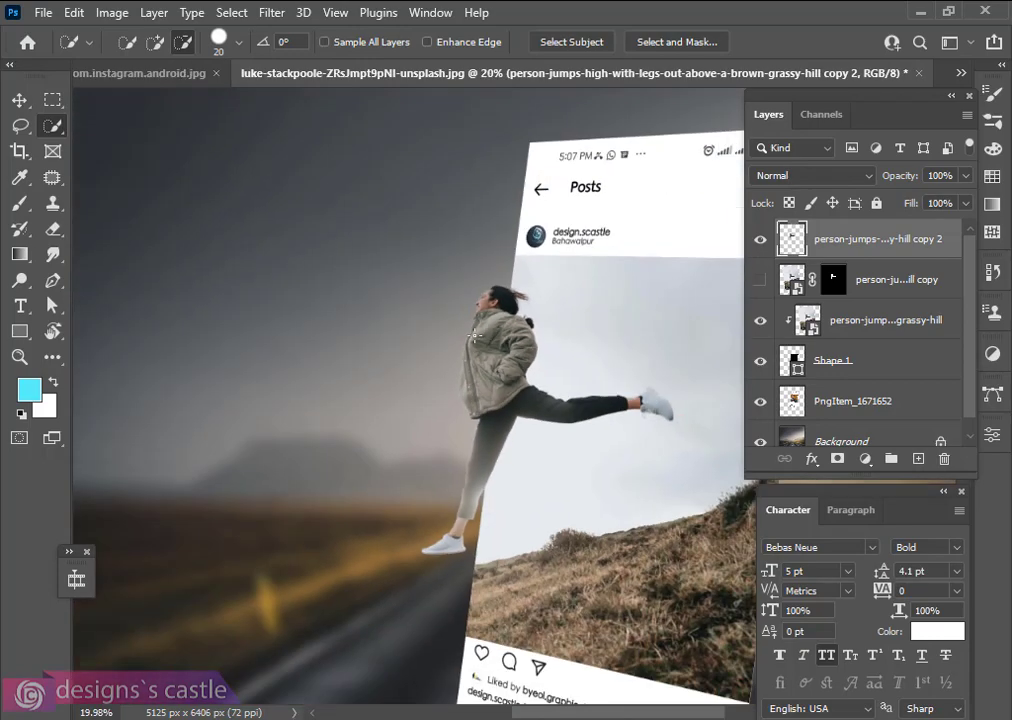
scroll(467, 435, "down", 4)
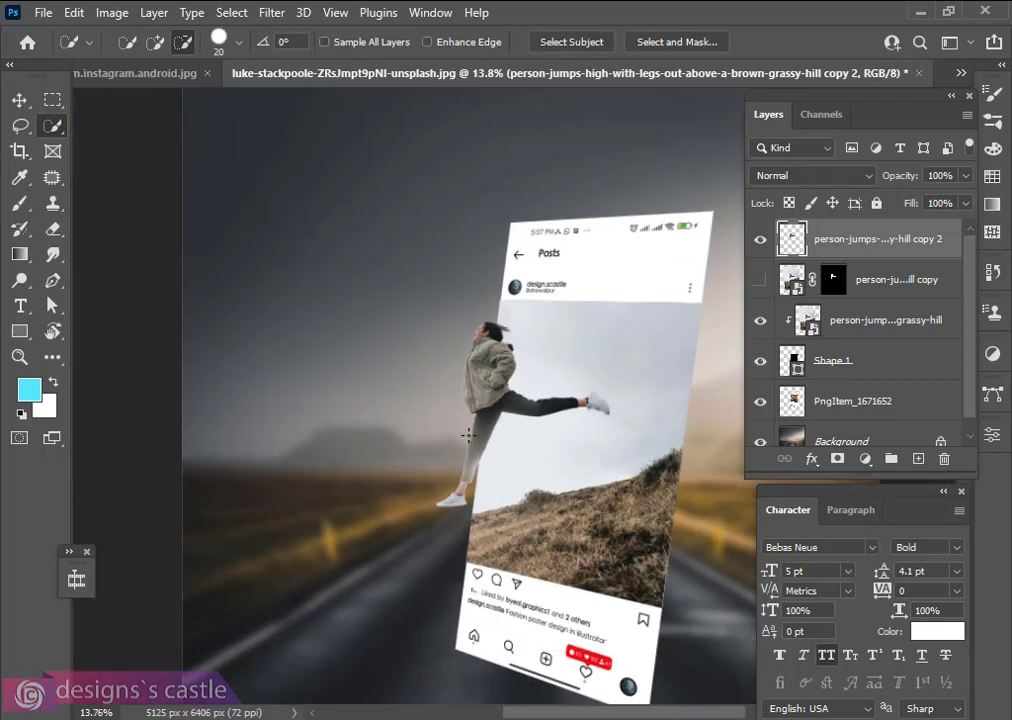
scroll(498, 430, "up", 1)
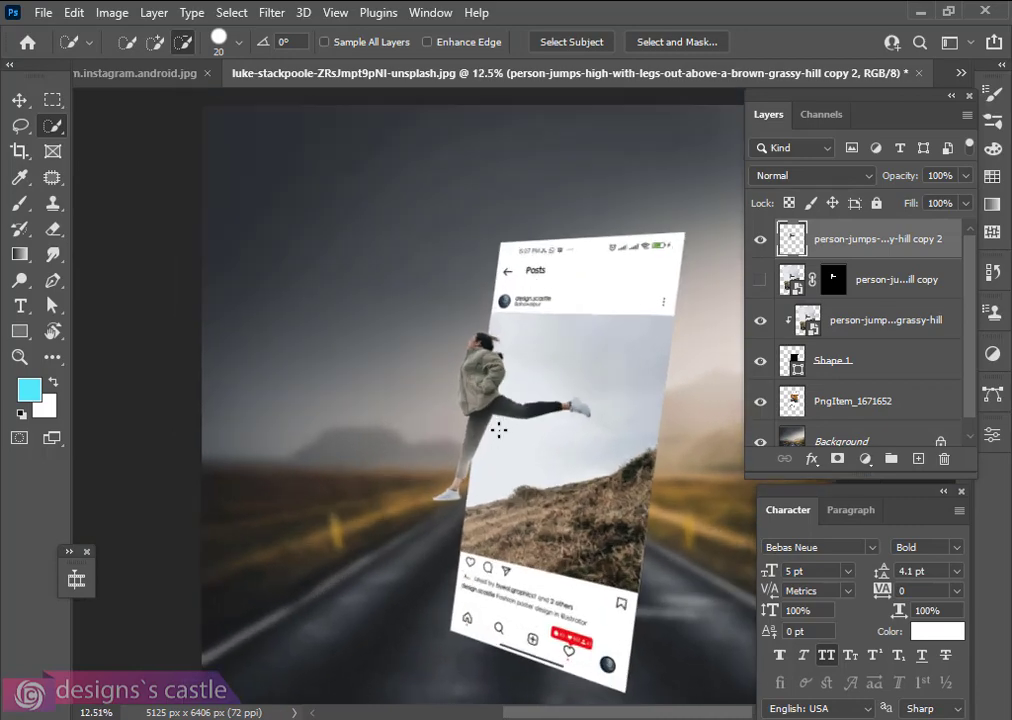
left_click(19, 101)
scroll(402, 325, "down", 1)
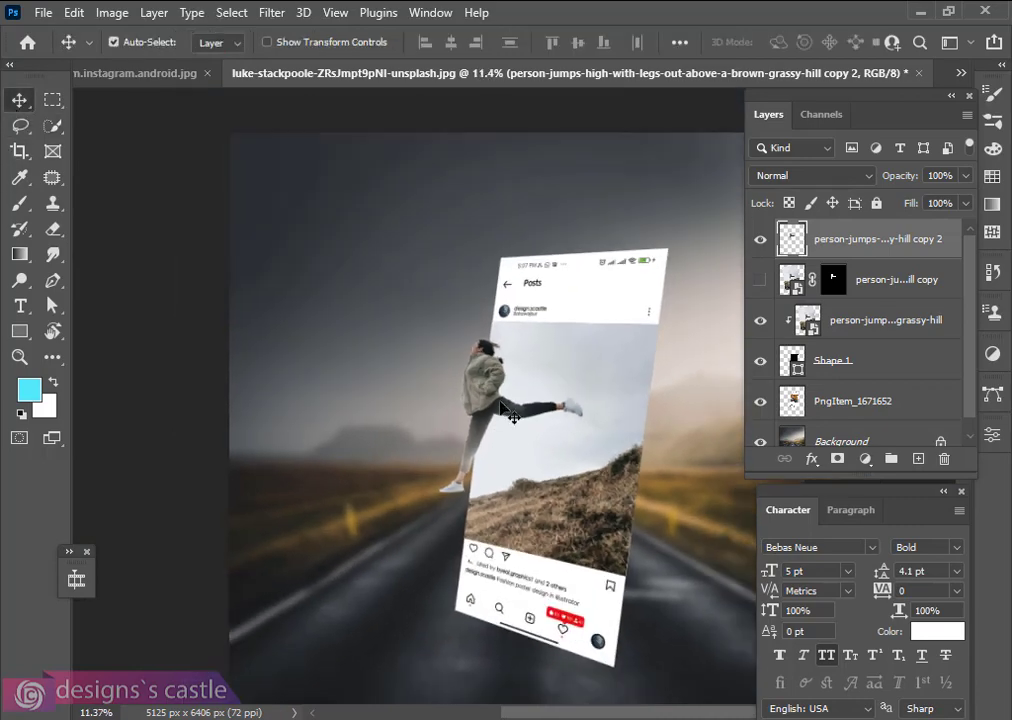
scroll(503, 410, "down", 4)
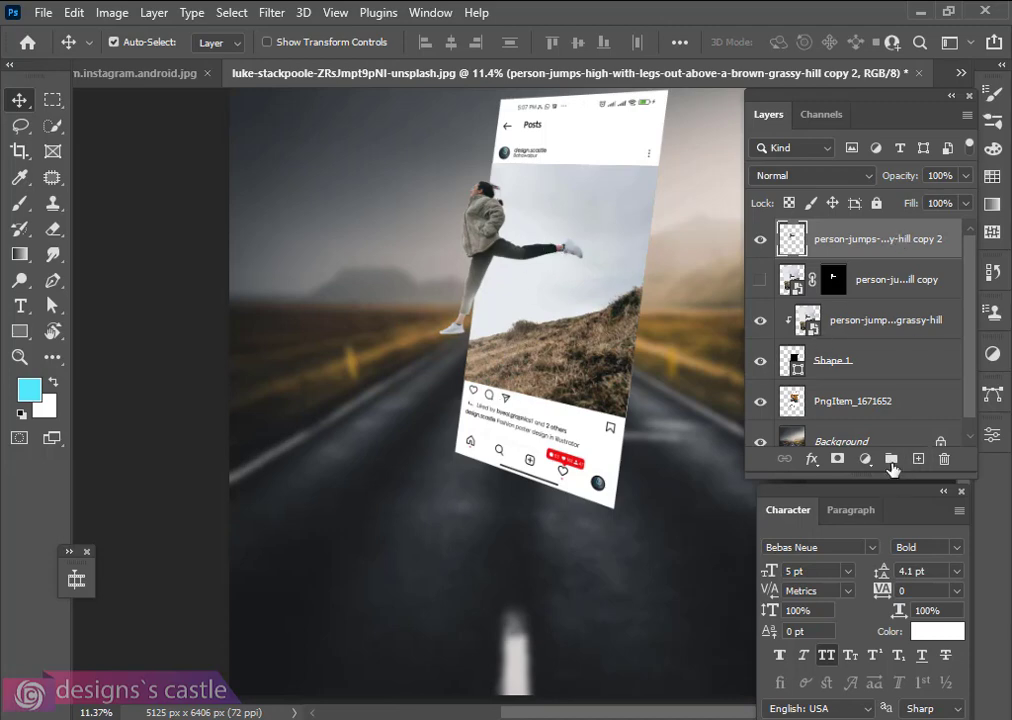
- Add a new layer above the person cut-out and prepare a black soft round brush at 1811 px with 0% hardness
left_click(918, 458)
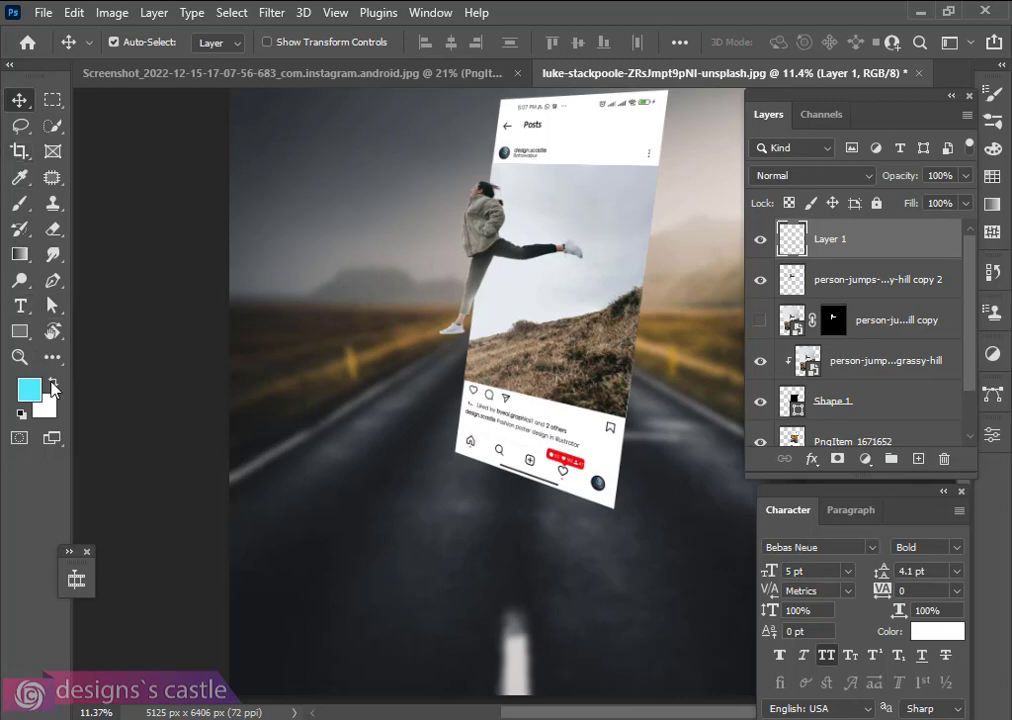
left_click(21, 413)
left_click(19, 202)
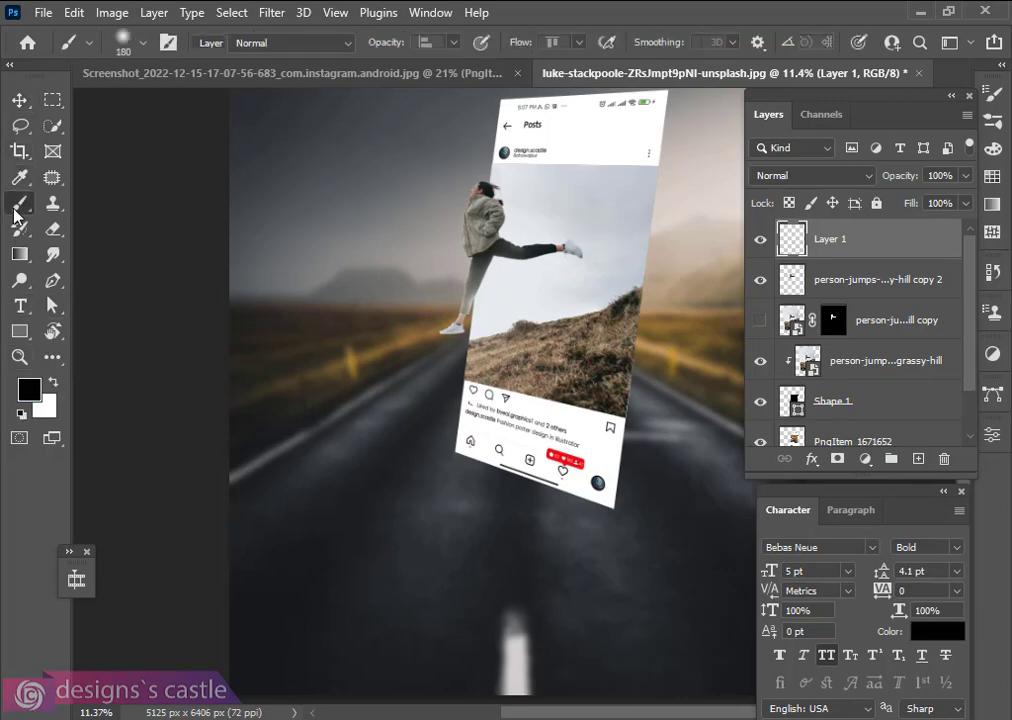
scroll(392, 397, "up", 1)
scroll(392, 397, "down", 2)
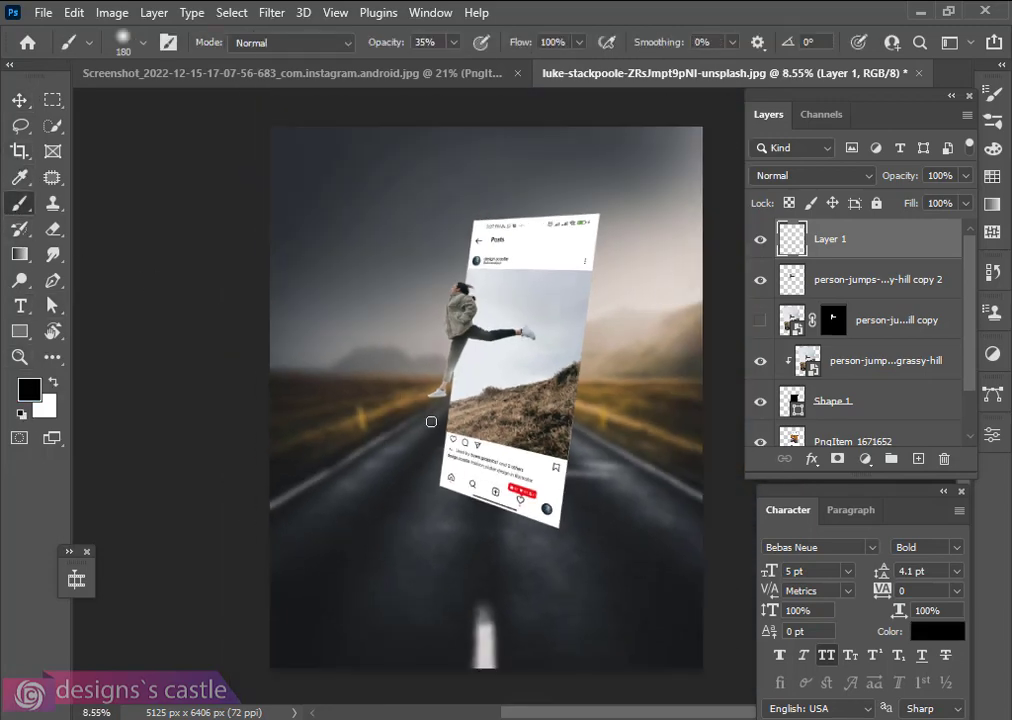
left_click(142, 44)
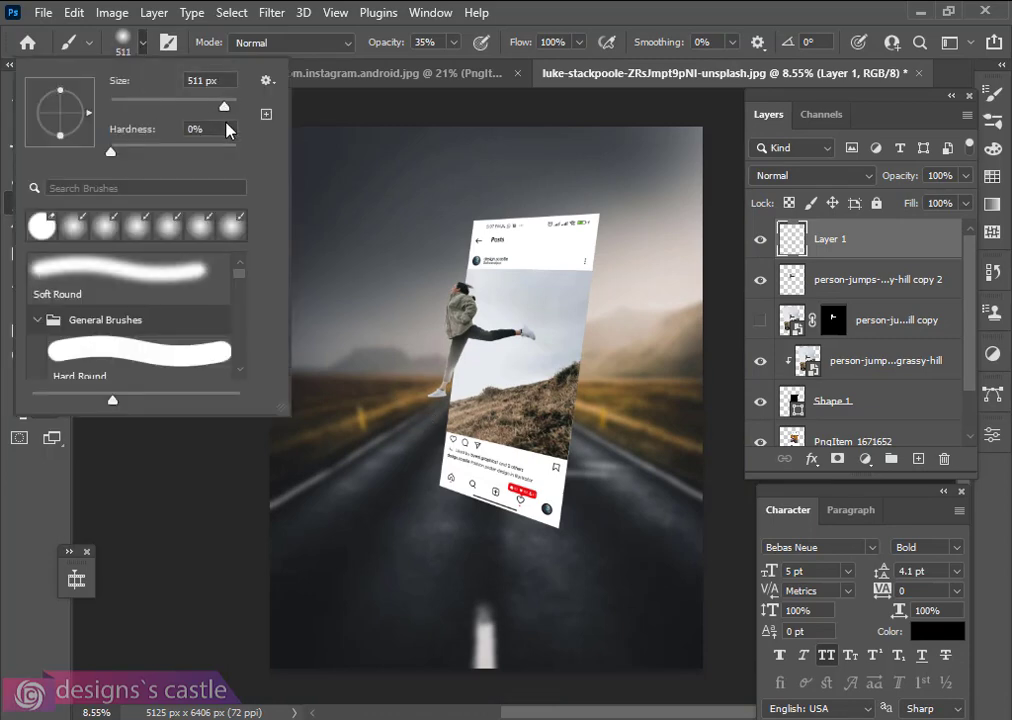
mouse_move(229, 129)
left_mouse_down()
mouse_move(225, 106)
mouse_move(230, 116)
left_mouse_up()
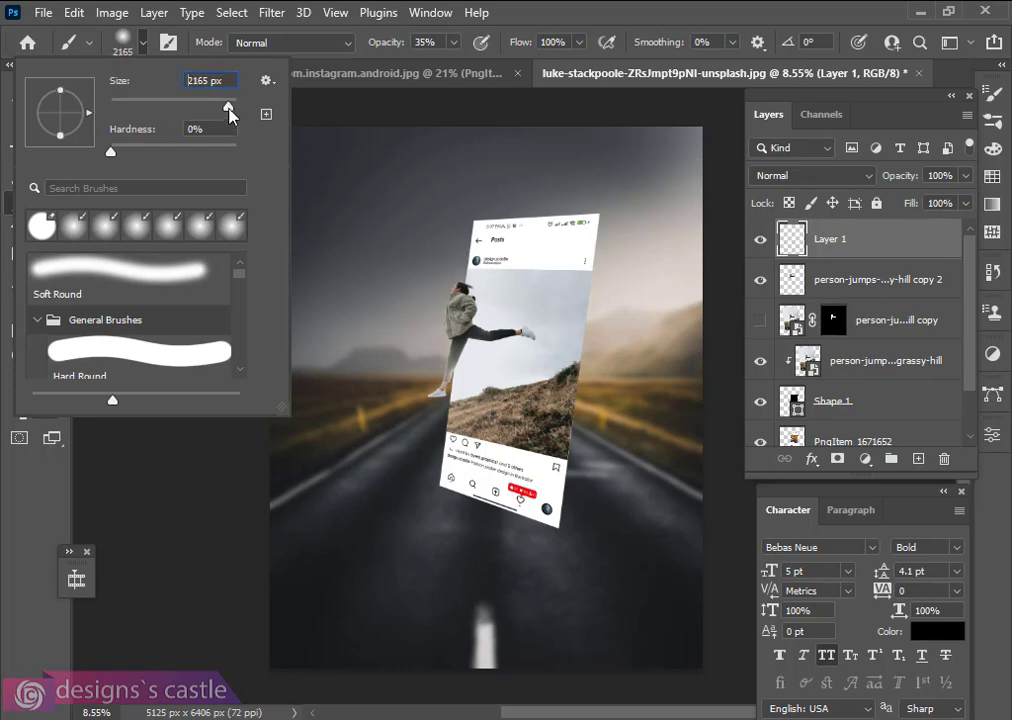
left_click_drag(228, 110, 228, 111)
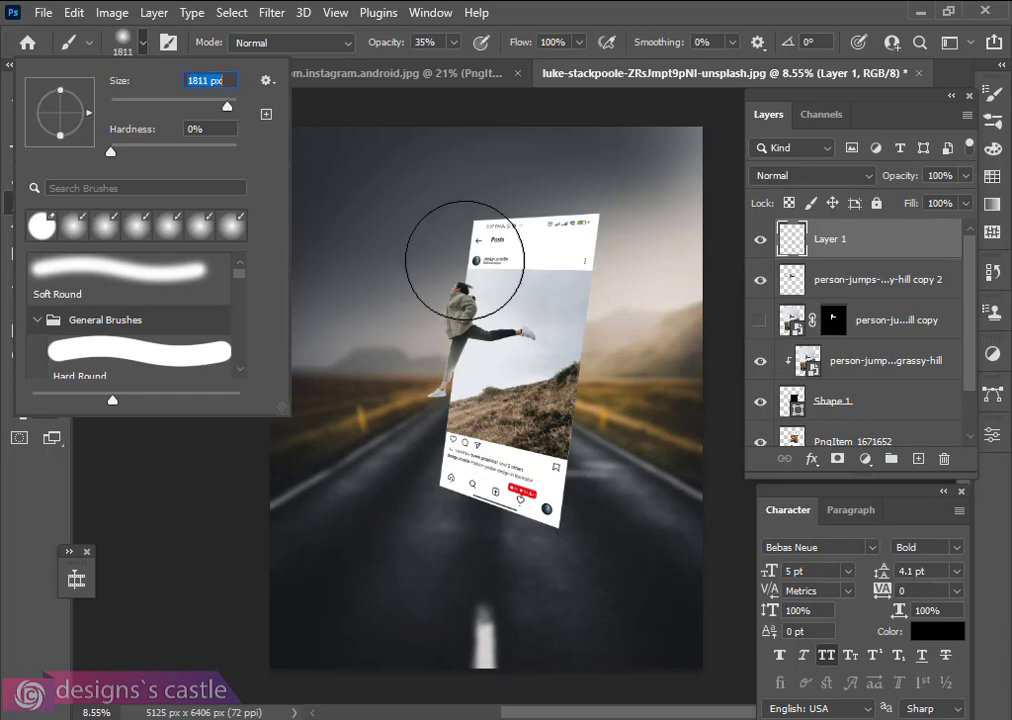
left_click(444, 348)
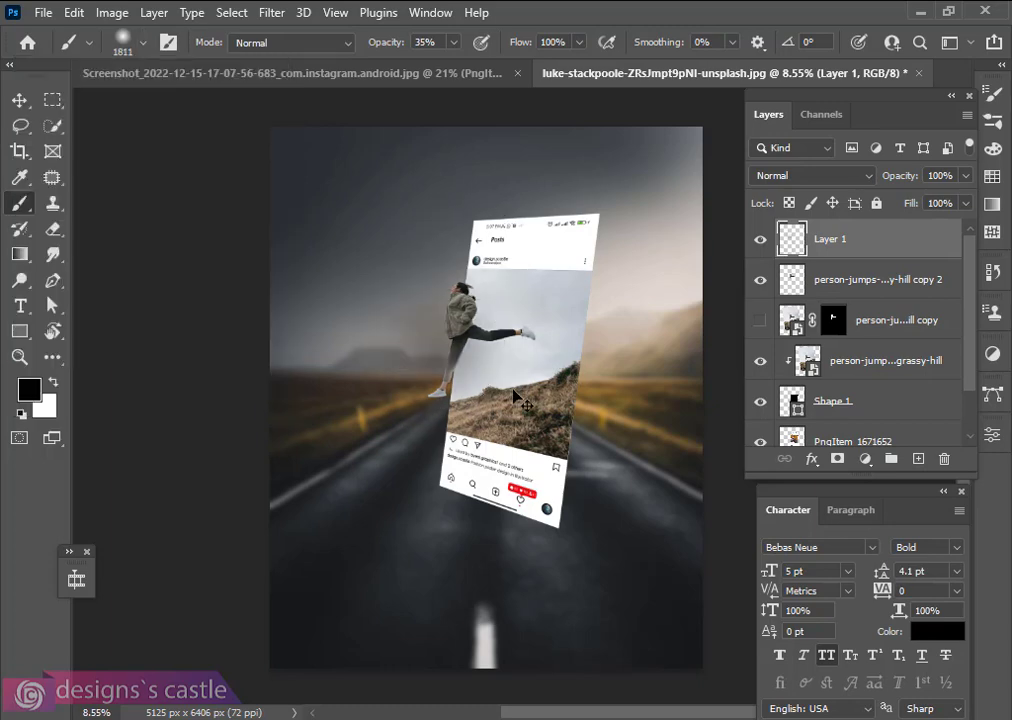
- Place Layer 1 directly above the clipped hill photo and dab a white glow behind the person with a 2400 px brush at 35% opacity
left_click(53, 382)
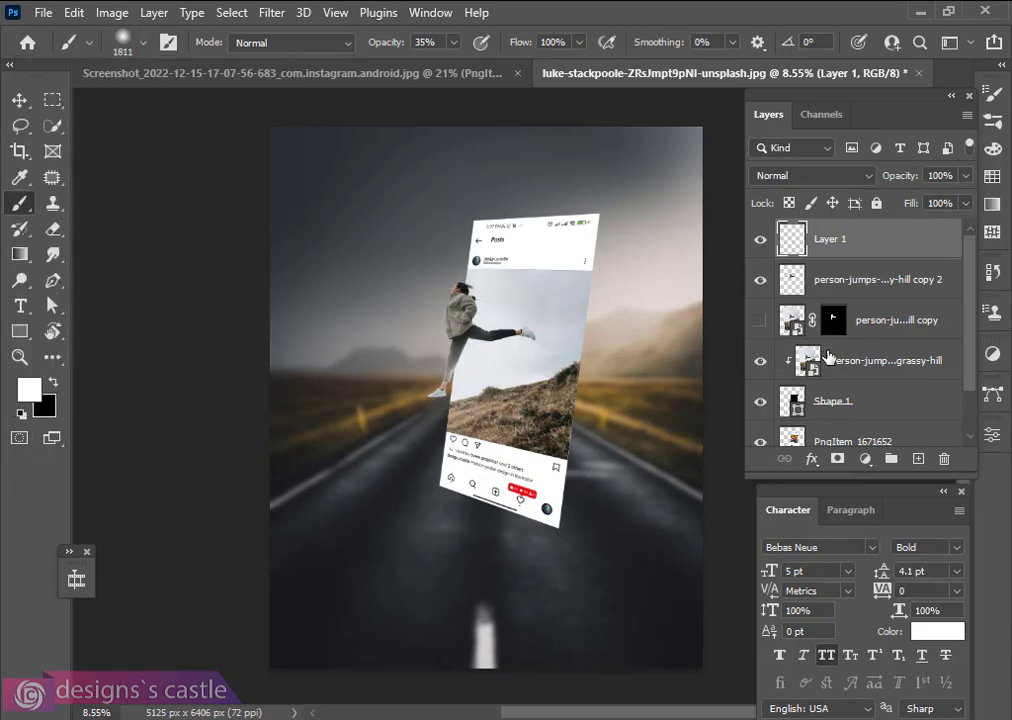
left_click_drag(864, 248, 864, 340)
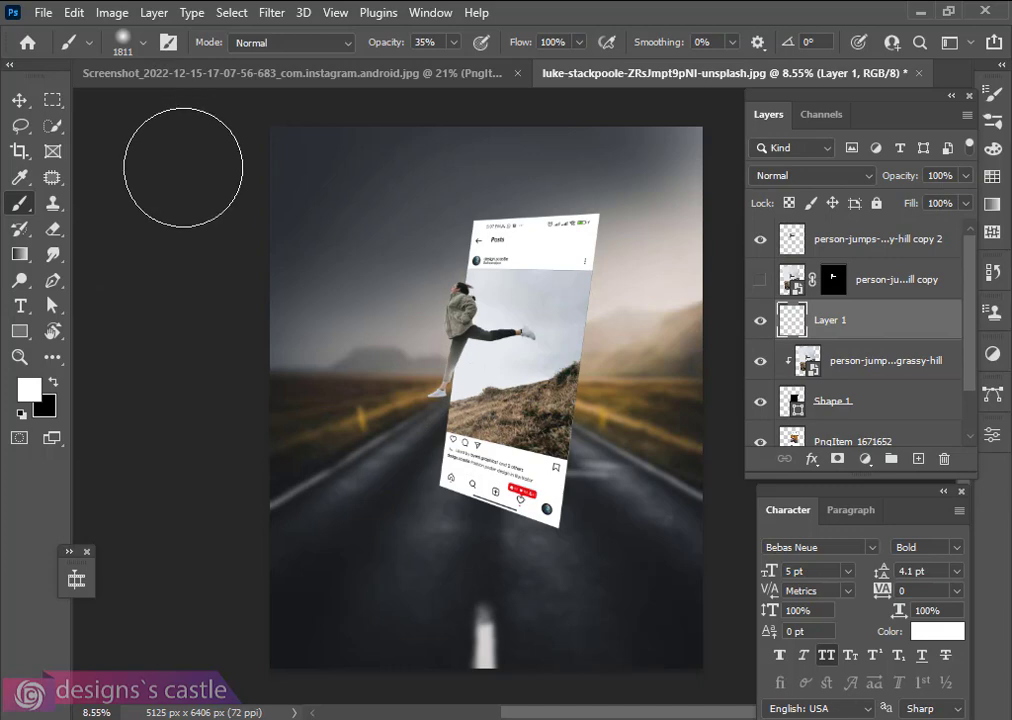
key("bracketright")
key("bracketright")
key("bracketright")
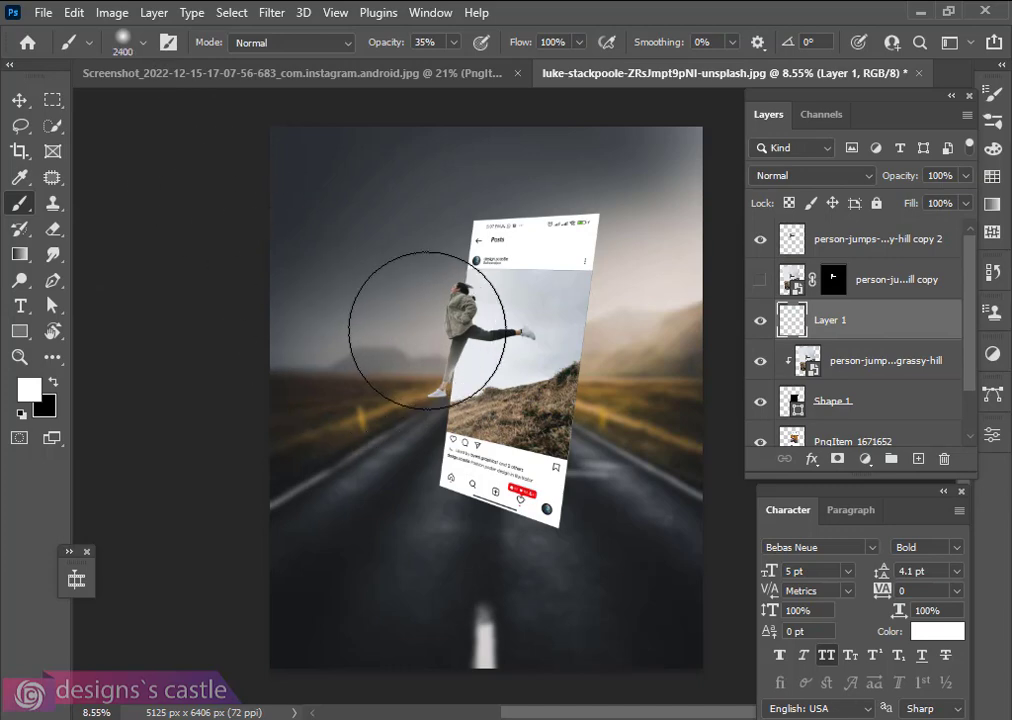
left_click(436, 344)
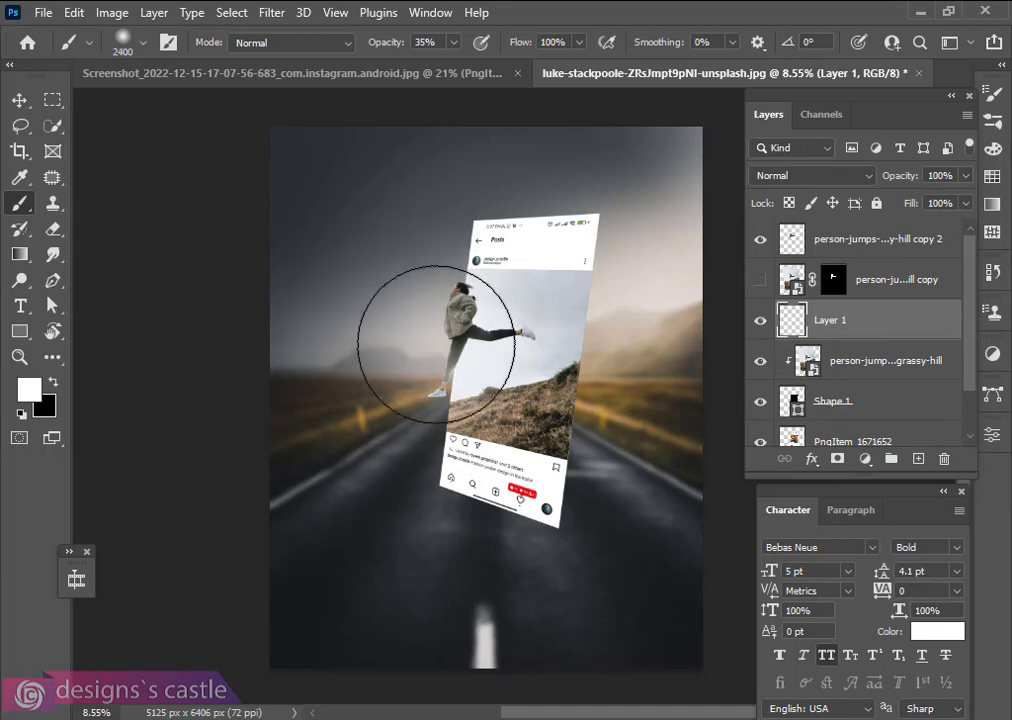
left_click(436, 344)
left_click(438, 344)
left_click(439, 343)
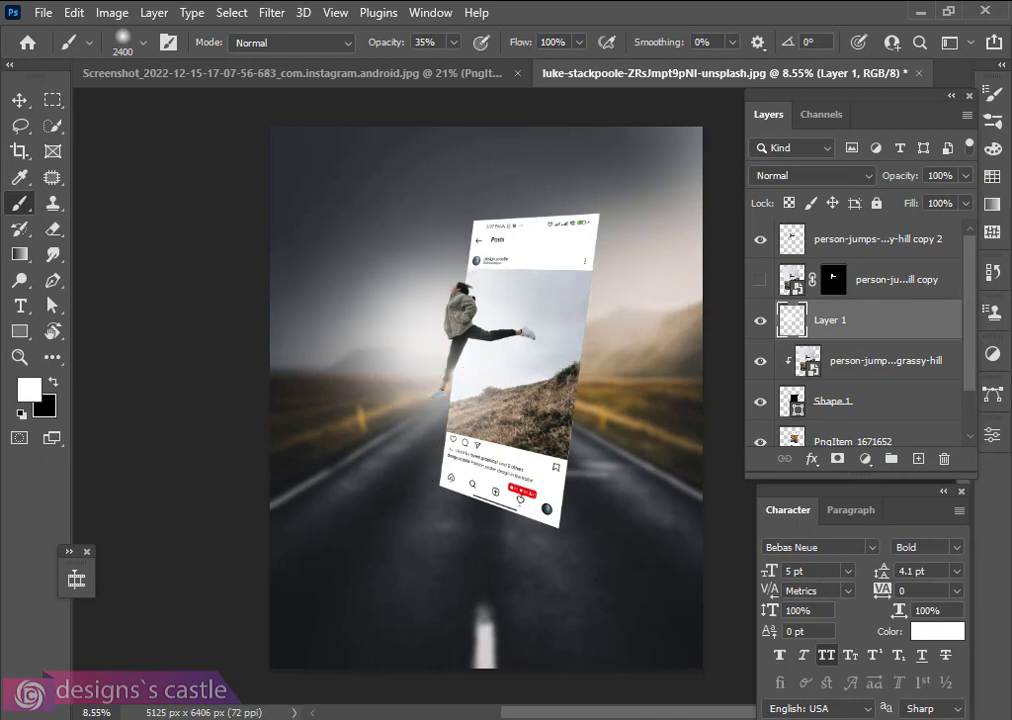
- Shift the white glow slightly up and right behind the person and reduce Layer 1's opacity to 78%
left_click(19, 100)
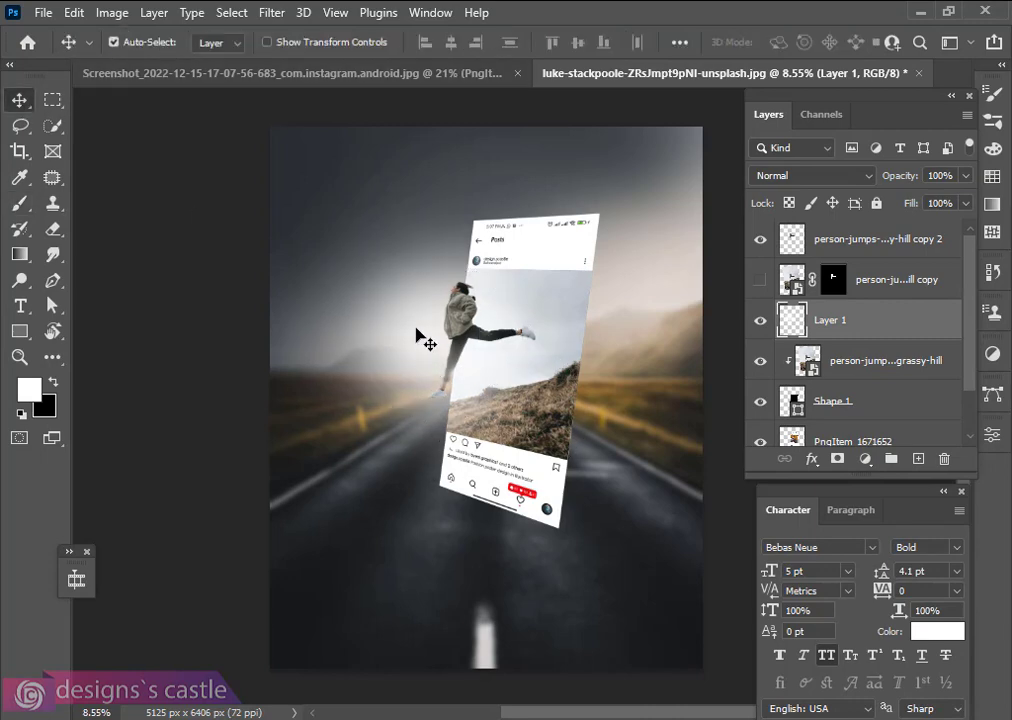
left_click_drag(416, 334, 426, 320)
left_click_drag(899, 180, 893, 183)
scroll(440, 300, "down", 3)
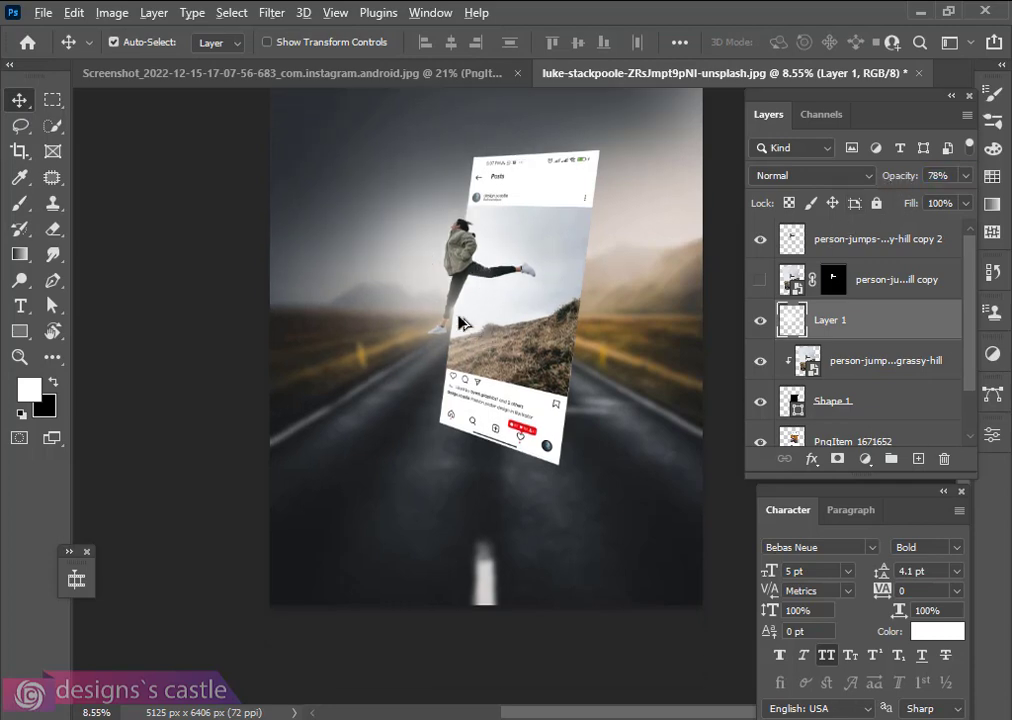
scroll(465, 312, "up", 4)
scroll(465, 312, "down", 2)
scroll(875, 431, "down", 1)
- Examine how the post frame sits on the road, hiding and restoring the PngItem_1671652 layer for comparison
left_click(850, 389)
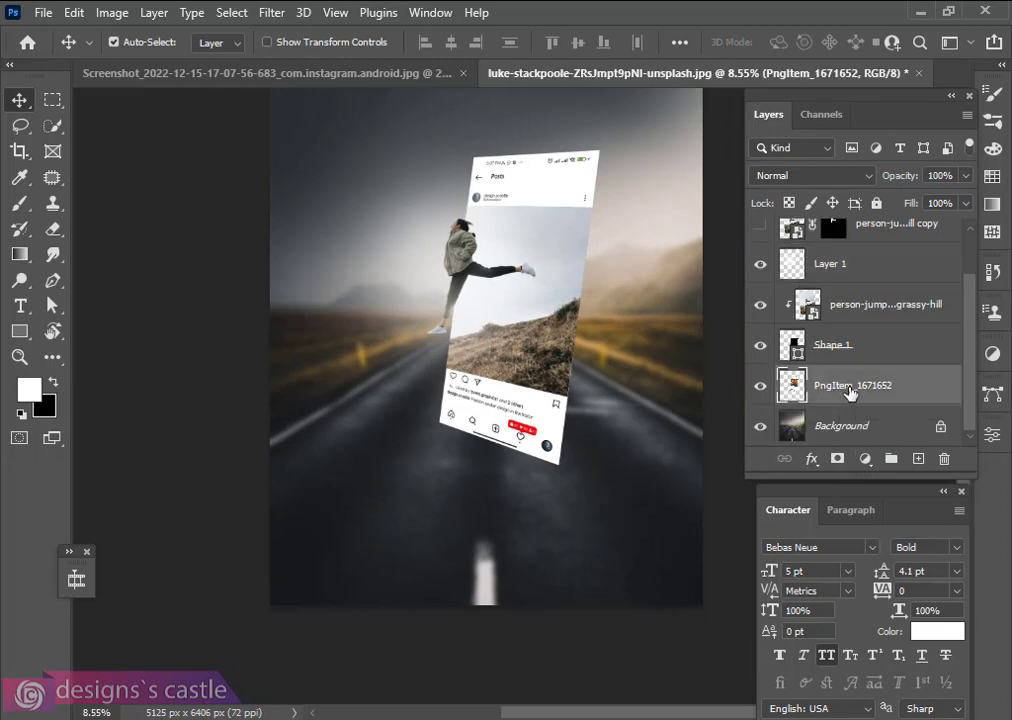
left_click(868, 430)
left_click(861, 398)
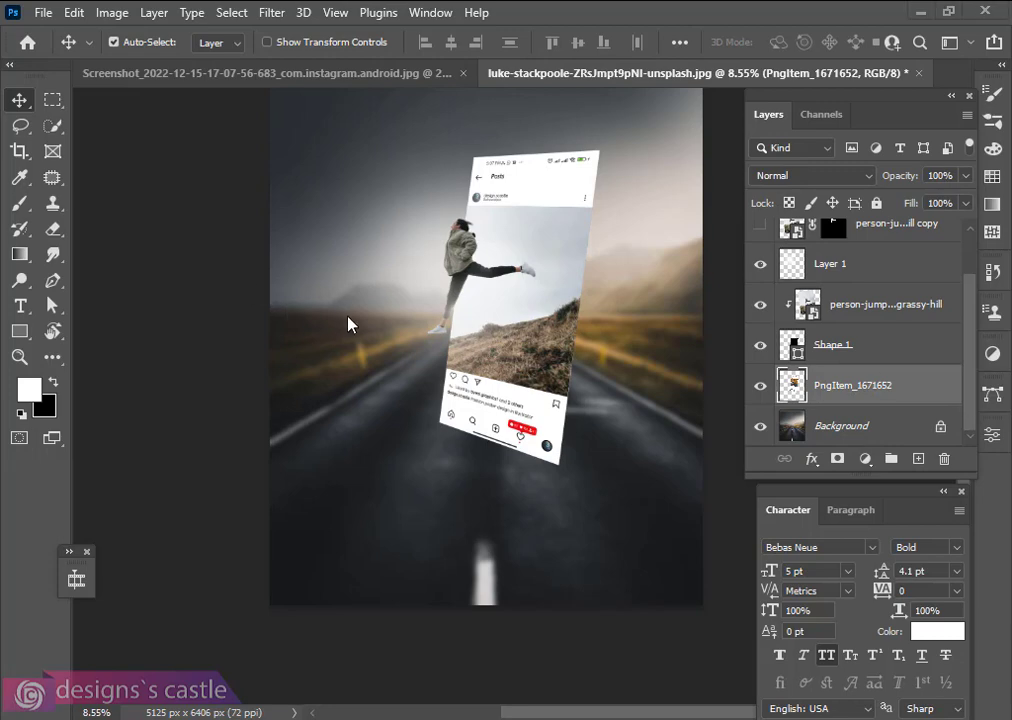
scroll(450, 342, "up", 5)
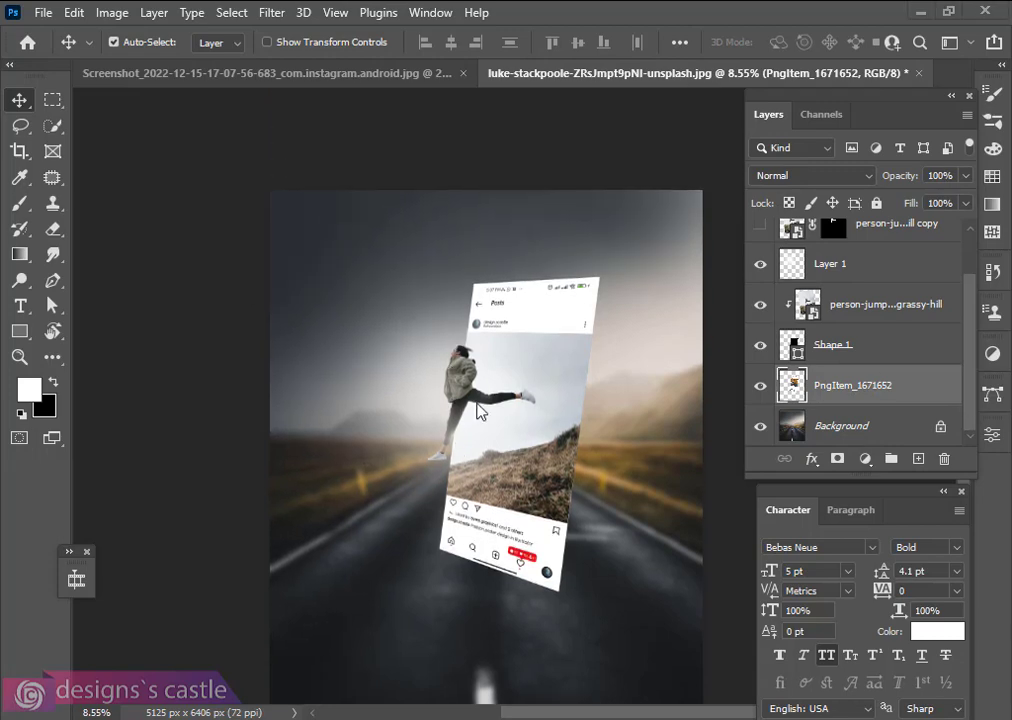
scroll(455, 340, "up", 2)
scroll(455, 340, "down", 1)
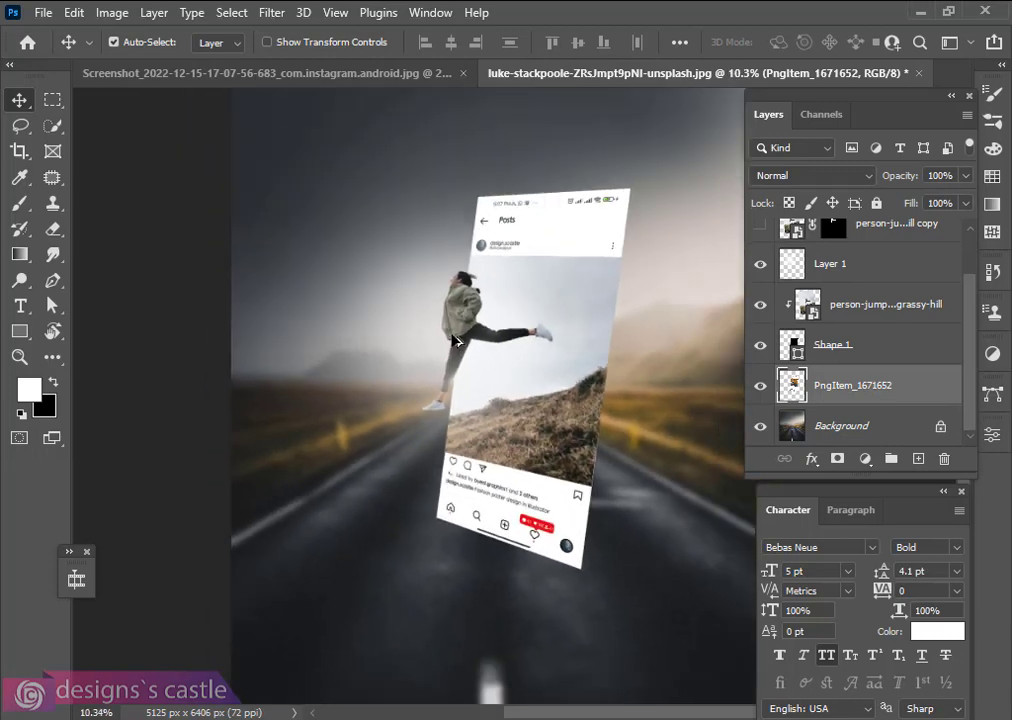
scroll(890, 300, "up", 2)
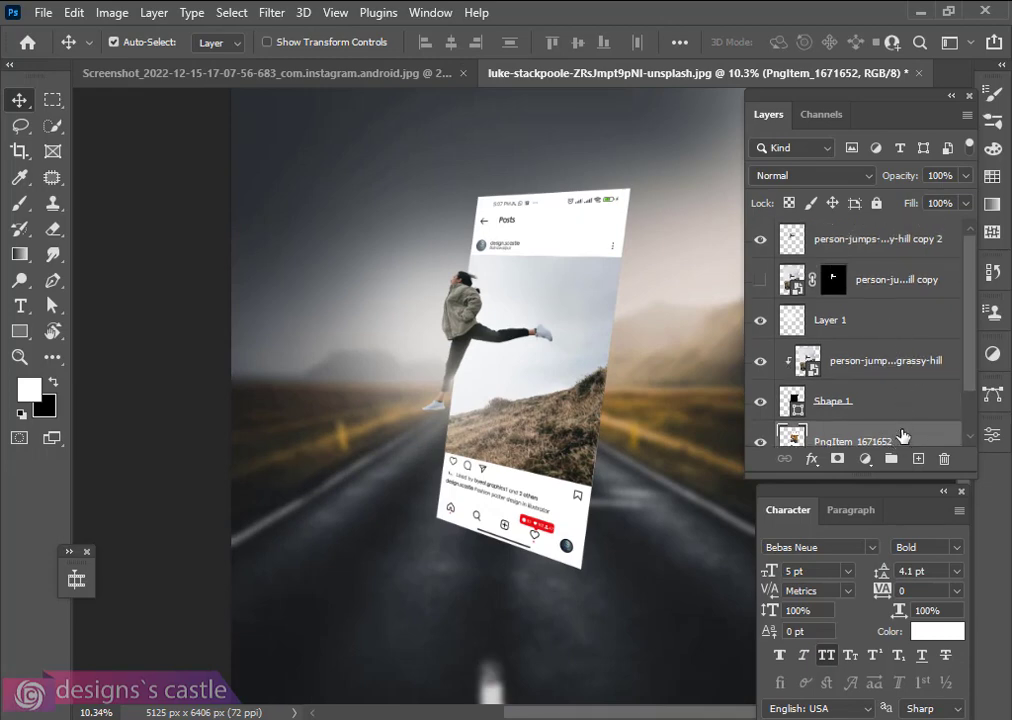
scroll(870, 424, "down", 2)
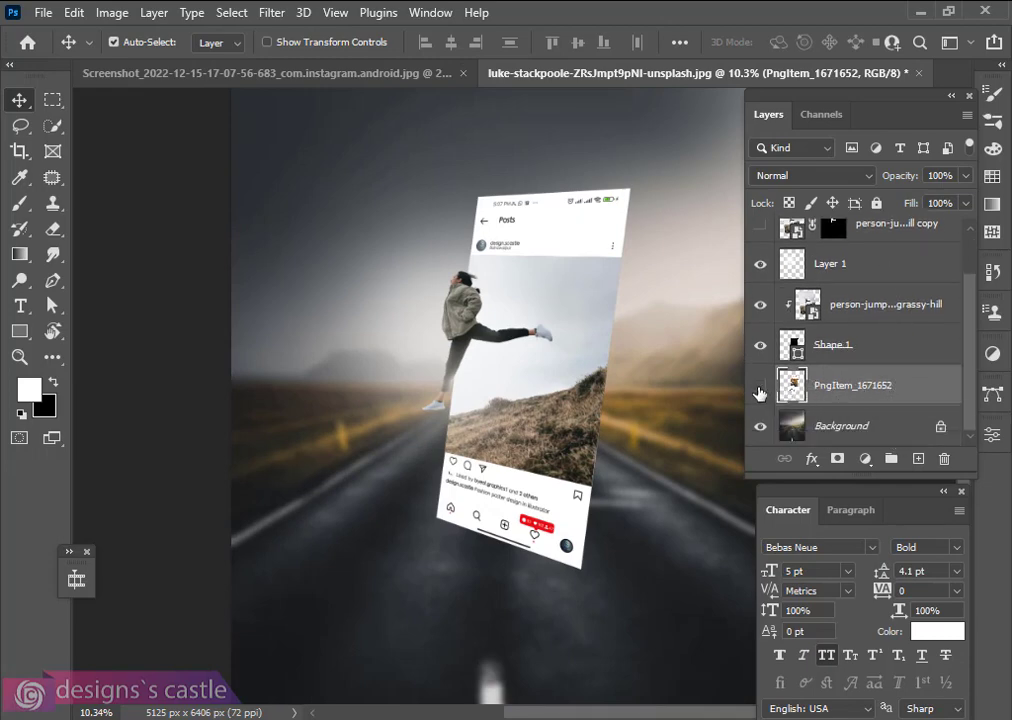
left_click(760, 390)
left_click(760, 390)
- Add a new layer directly above the Background with black as the foreground colour
left_click(870, 424)
key("x")
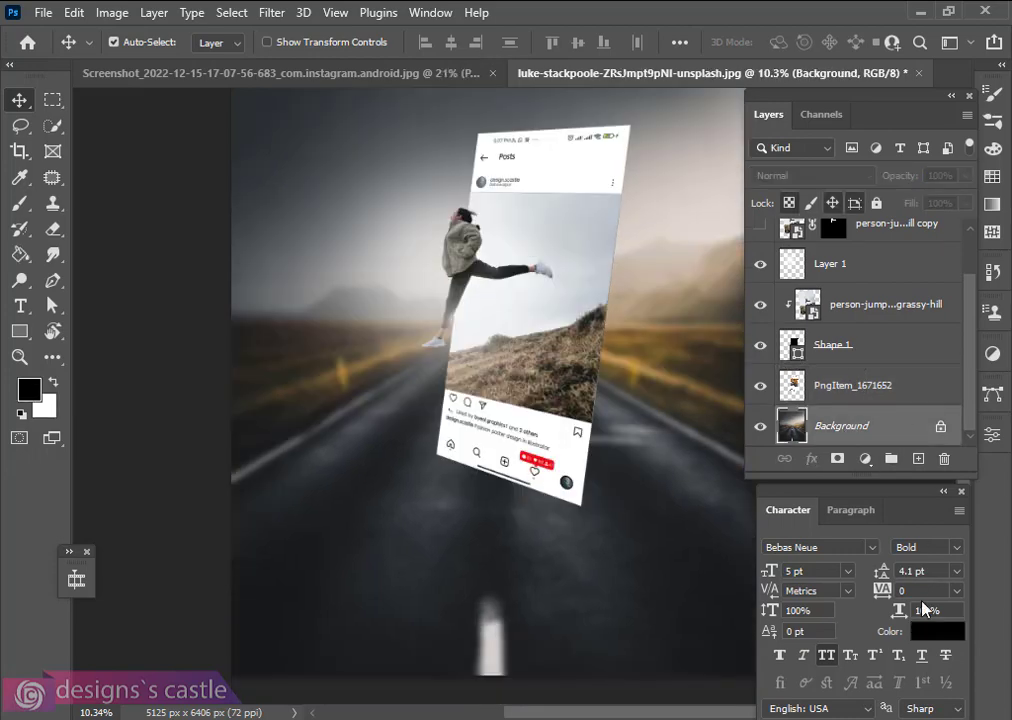
left_click(918, 458)
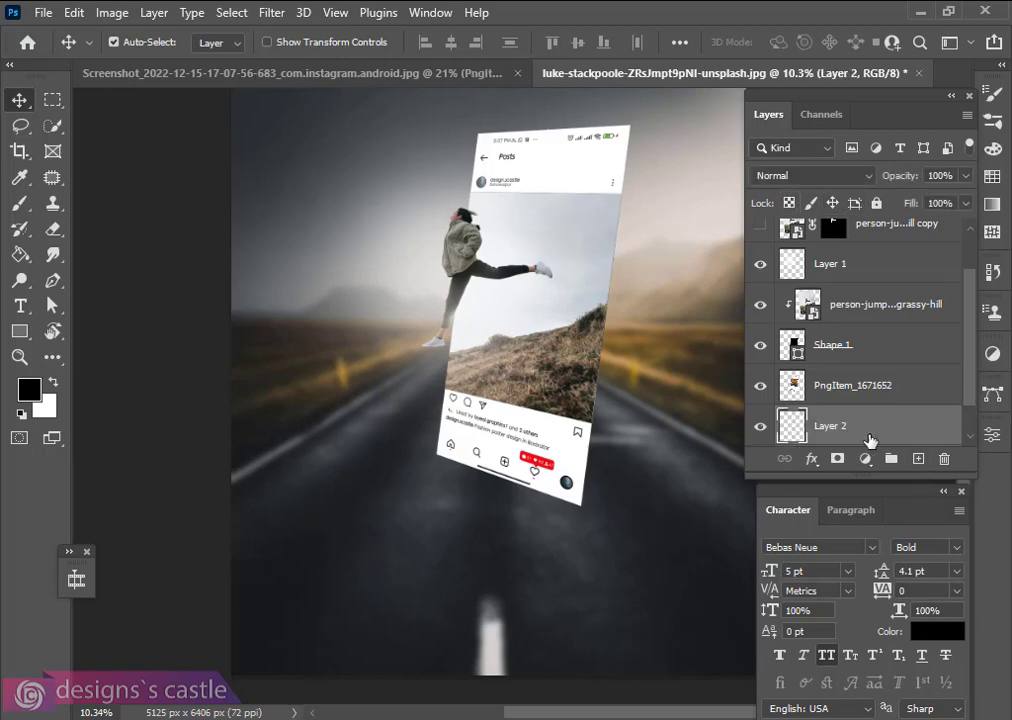
- Fill a narrow full-height rectangular selection near the post's right edge with black on Layer 2, and deselect it
left_click(52, 100)
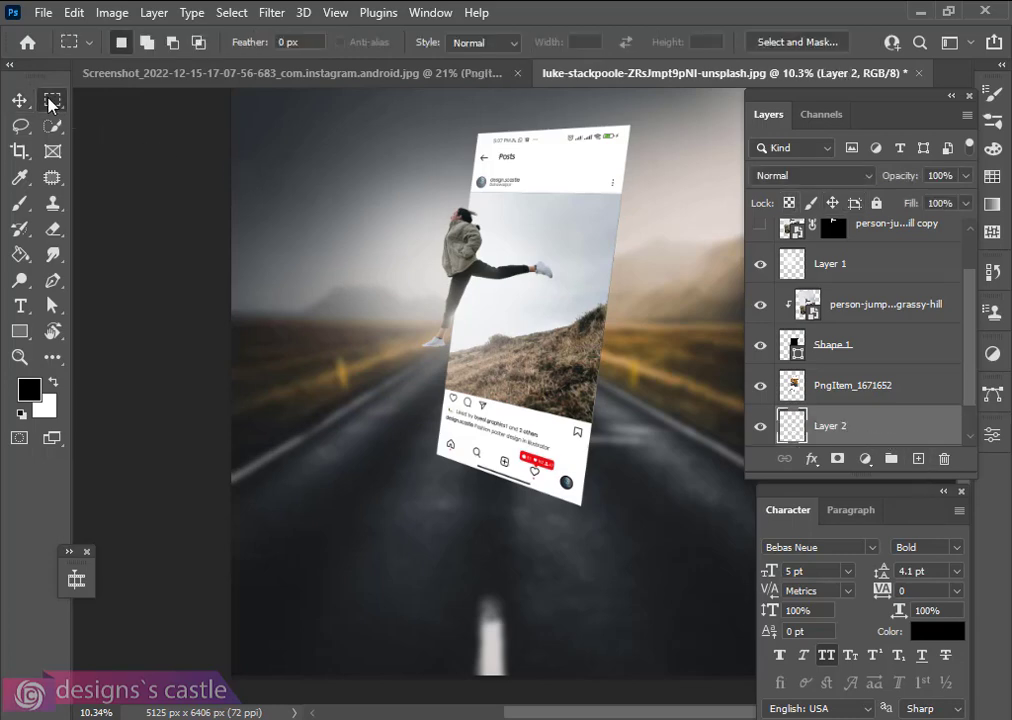
mouse_move(611, 127)
left_mouse_down()
mouse_move(625, 484)
mouse_move(604, 519)
left_mouse_up()
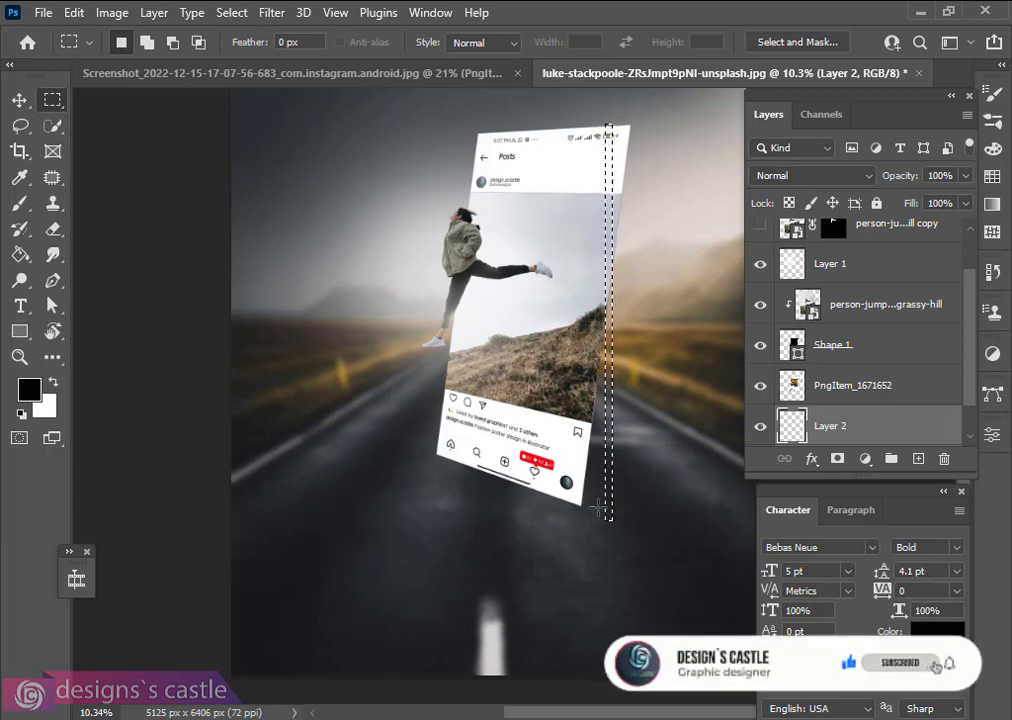
left_click(20, 255)
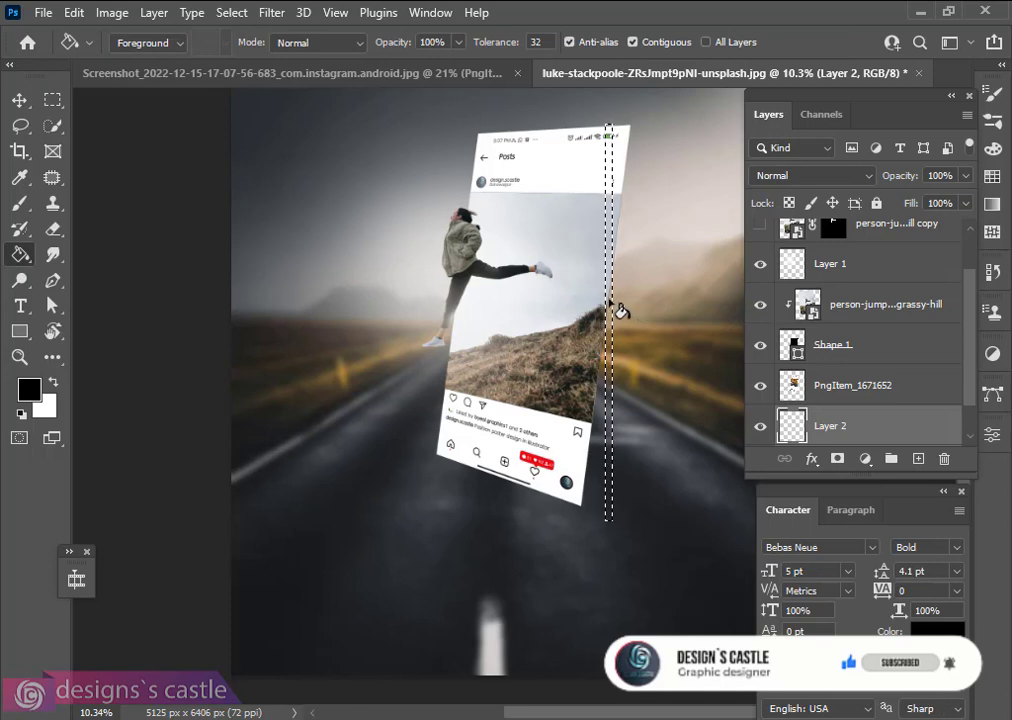
left_click(609, 306)
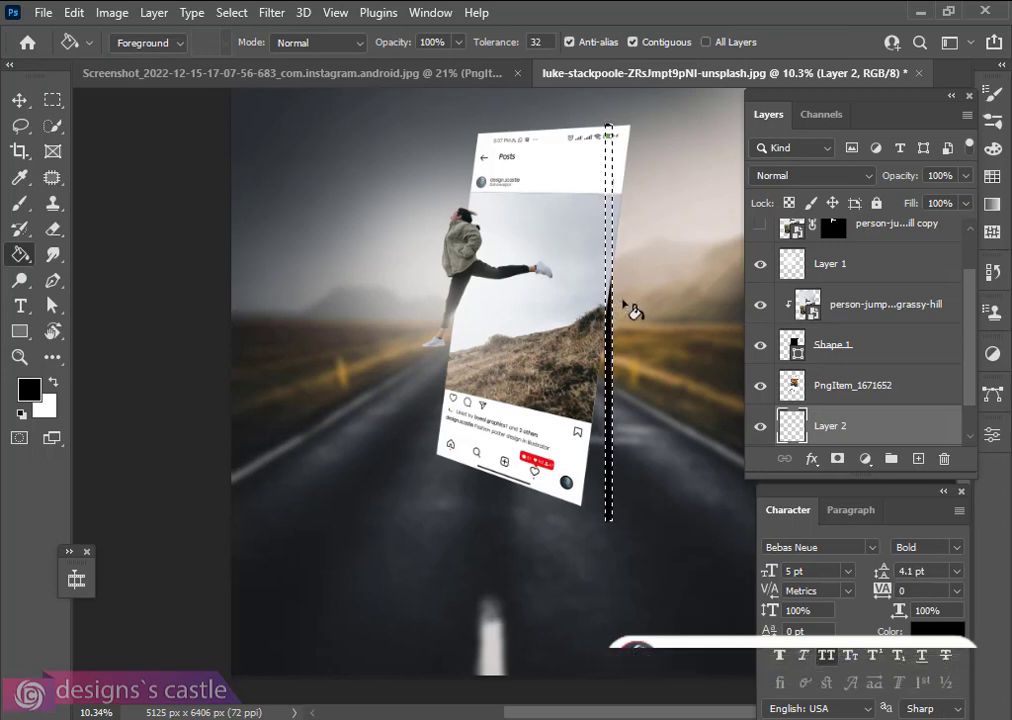
left_click(21, 101)
scroll(622, 366, "up", 2)
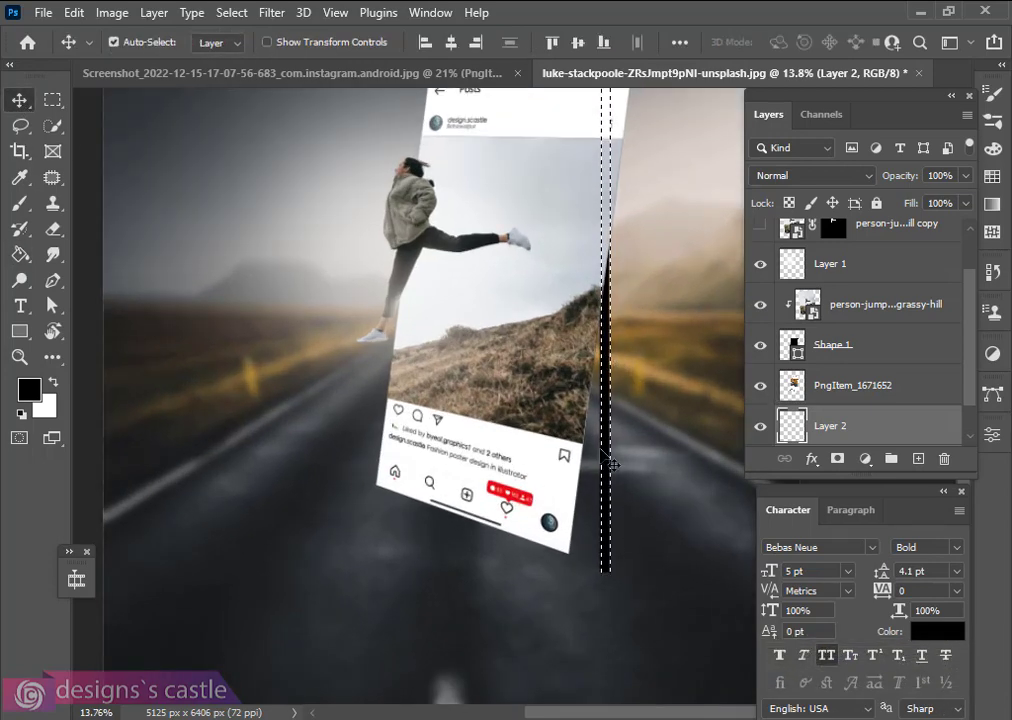
scroll(612, 465, "up", 2)
scroll(612, 450, "down", 2)
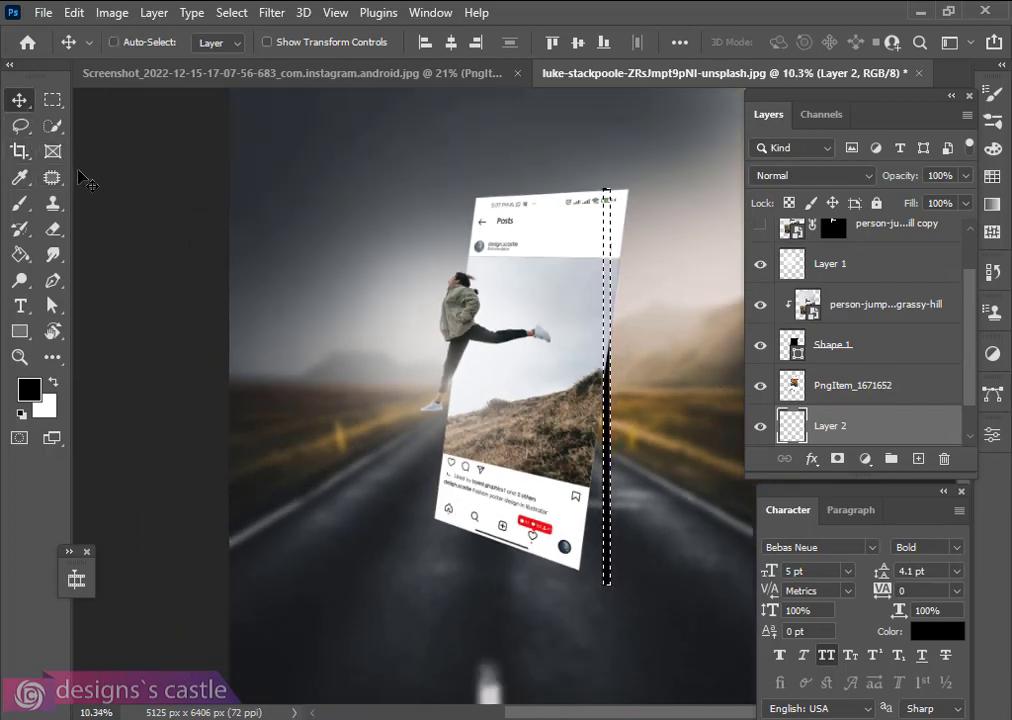
key("ctrl+d")
key("ctrl")
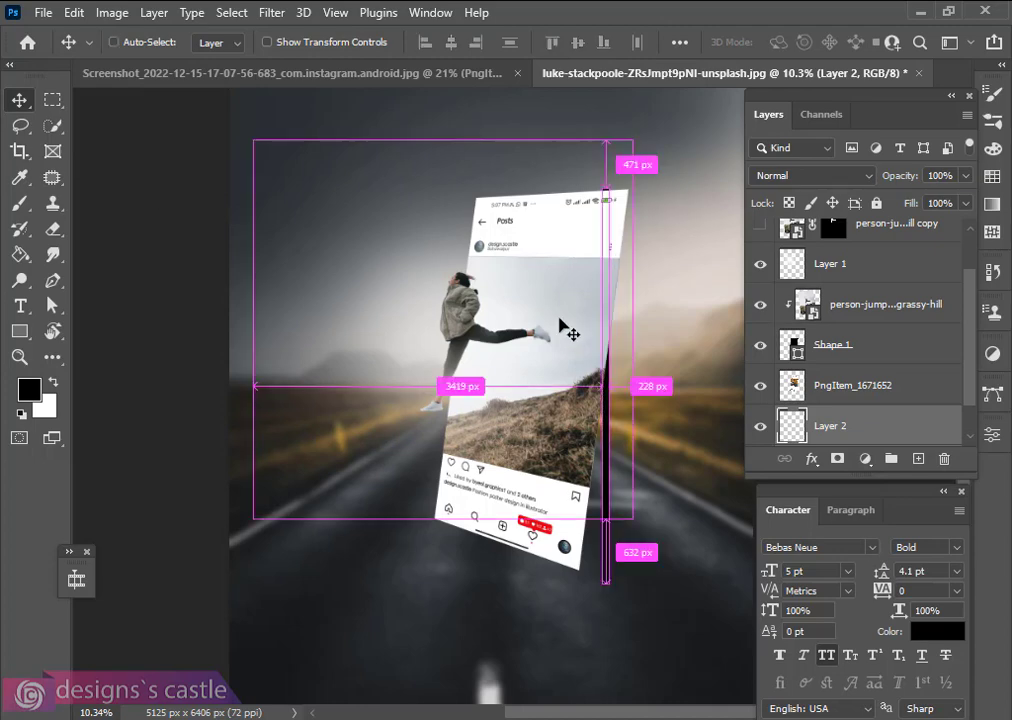
- Rotate the black strip on Layer 2 by about 7° and move it against the post's tilted right edge
key("ctrl+t")
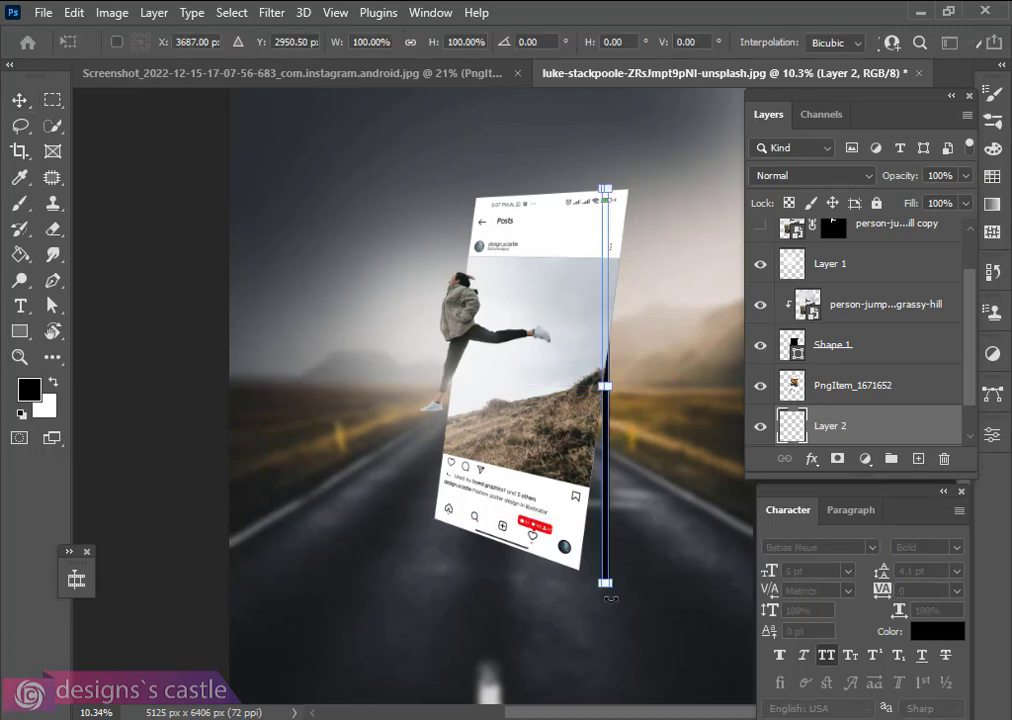
scroll(610, 598, "up", 4)
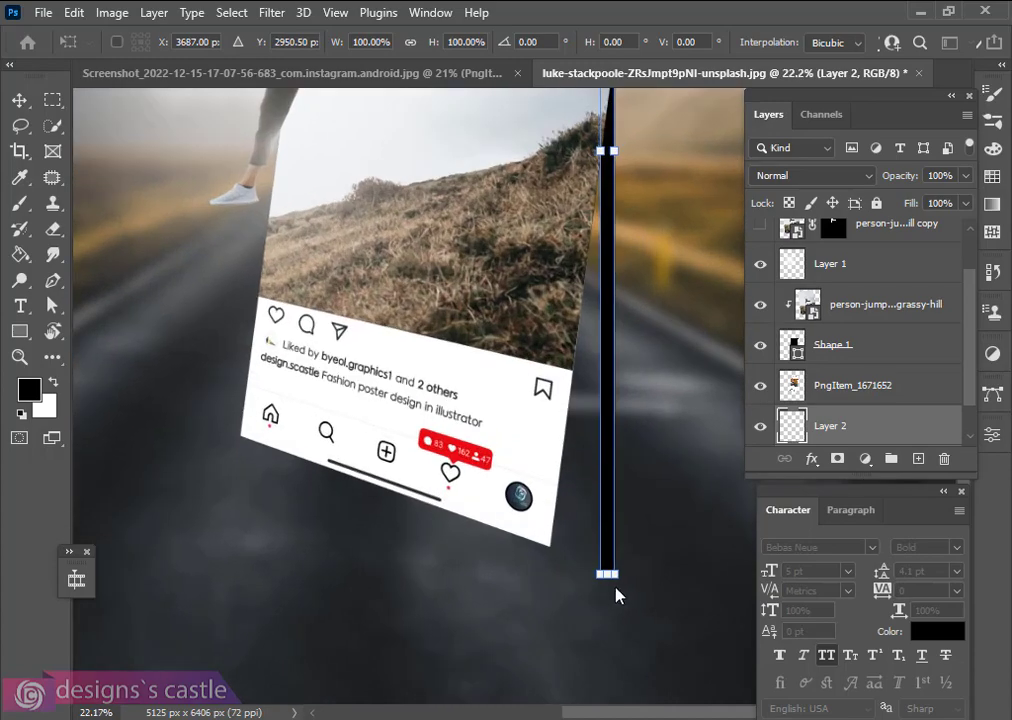
left_click_drag(631, 587, 549, 546)
scroll(549, 546, "up", 5)
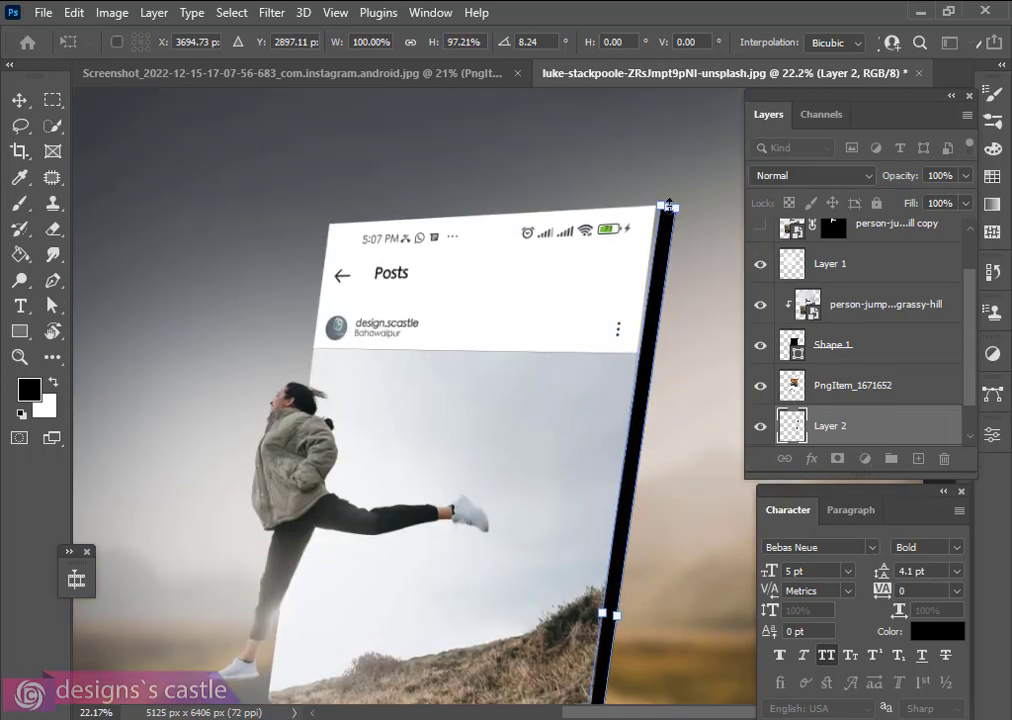
left_click_drag(694, 209, 686, 207)
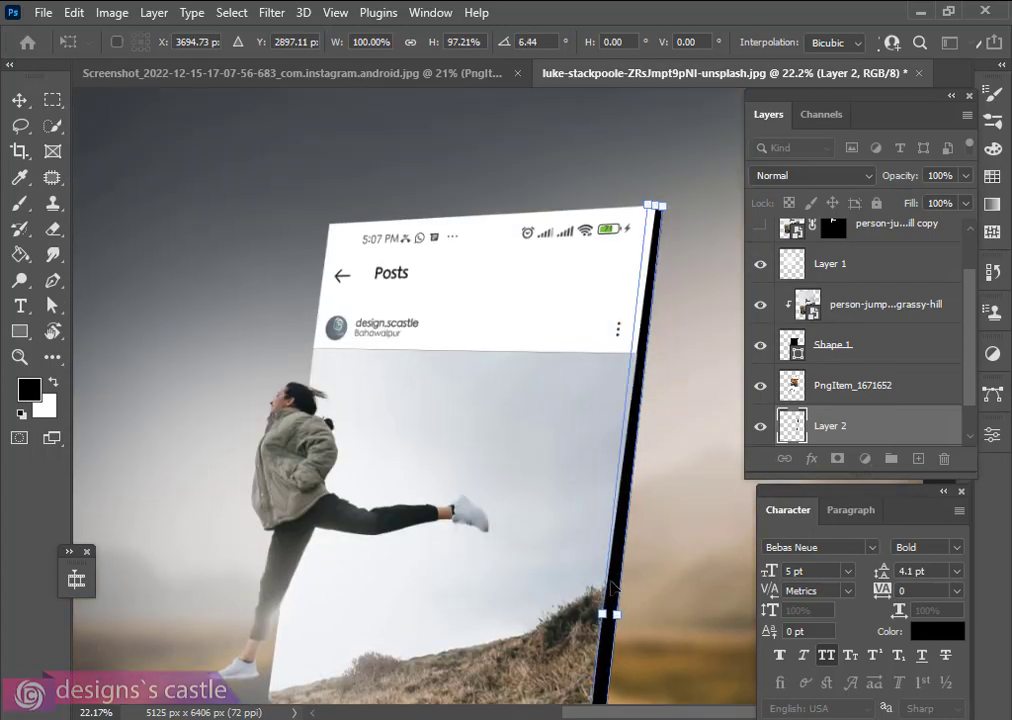
left_click_drag(613, 588, 606, 589)
left_click_drag(671, 199, 675, 201)
- Fine-tune the strip's angle to about 7.09° and its height to 97.10% so it aligns with the post's right edge corners, and apply the transform
scroll(626, 515, "down", 4)
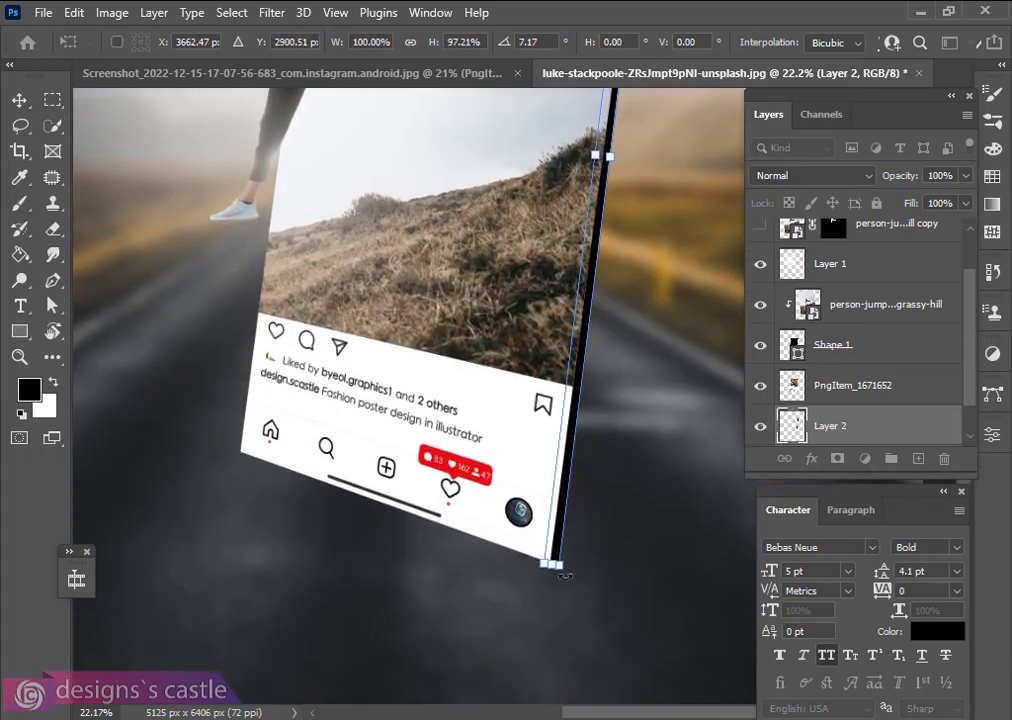
left_click_drag(565, 577, 568, 580)
scroll(599, 513, "up", 2)
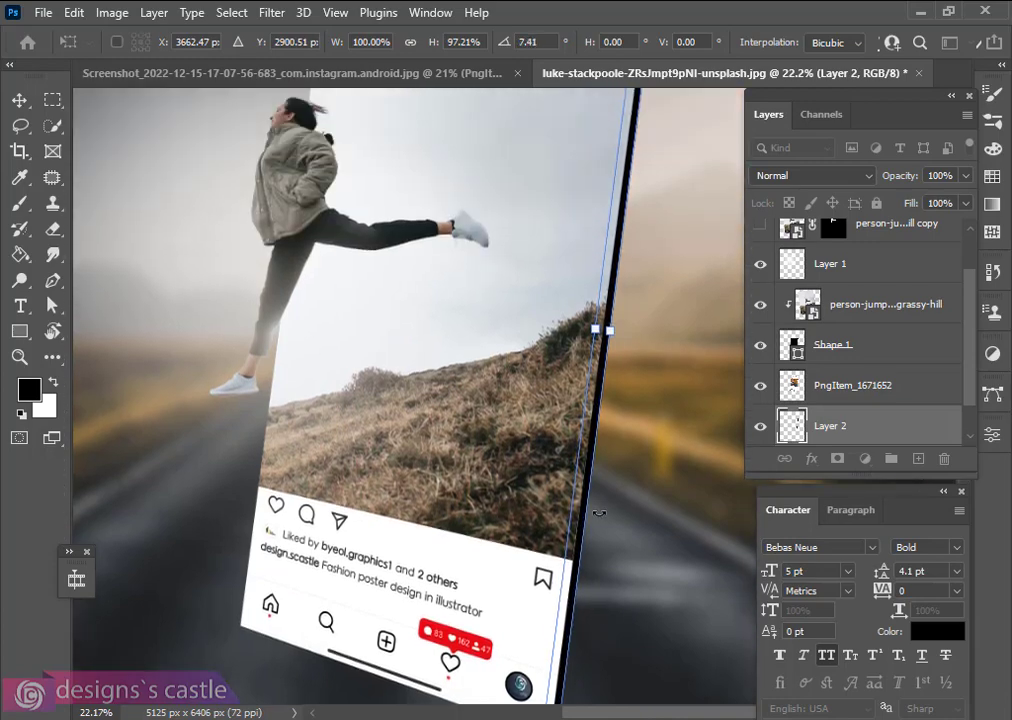
scroll(599, 513, "down", 3)
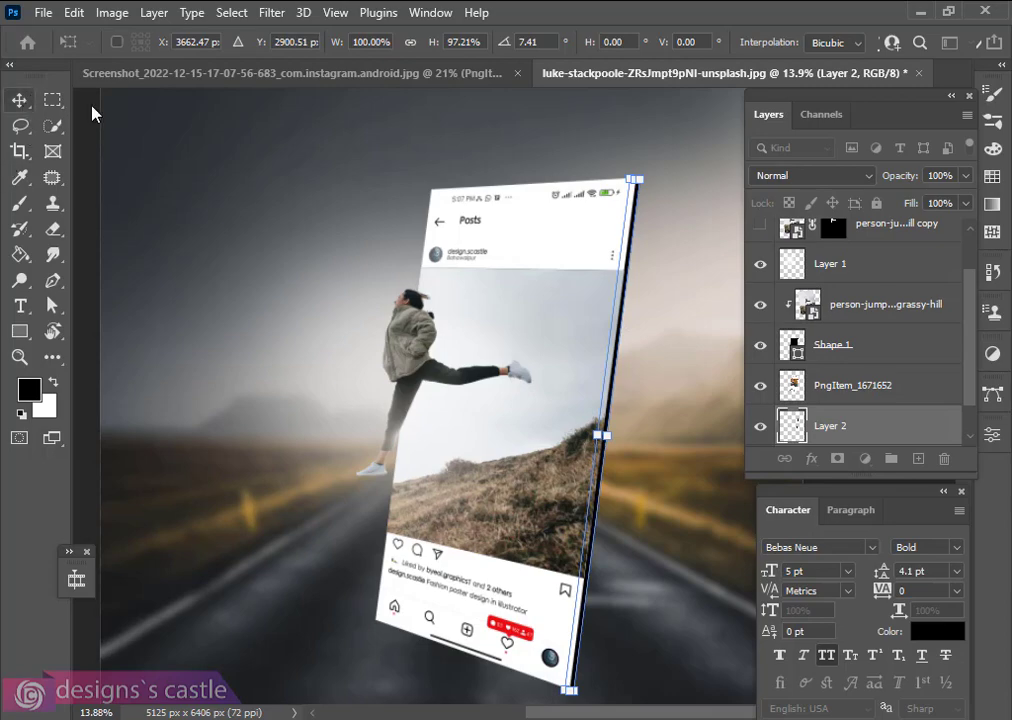
scroll(646, 172, "up", 5)
scroll(646, 177, "up", 6)
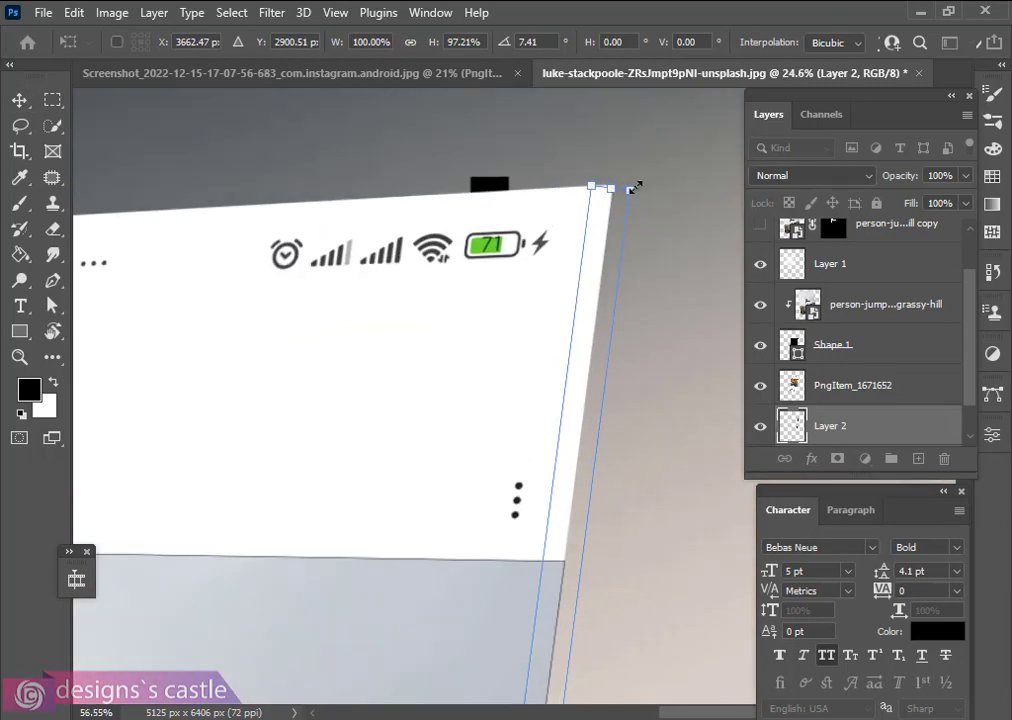
left_click_drag(594, 188, 640, 192)
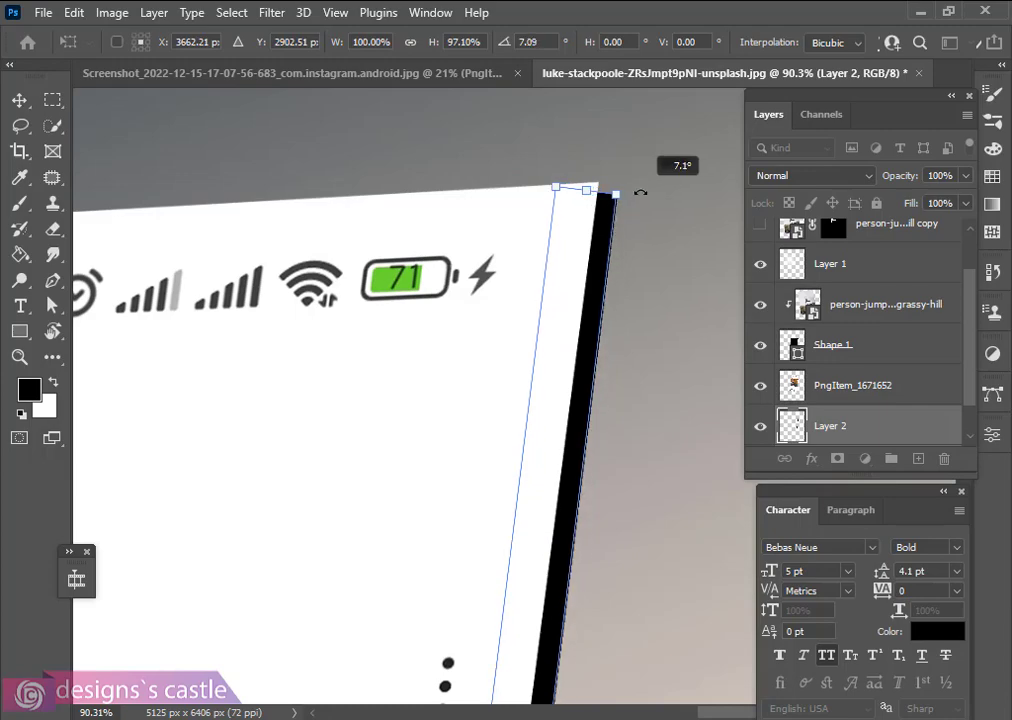
scroll(620, 325, "down", 6)
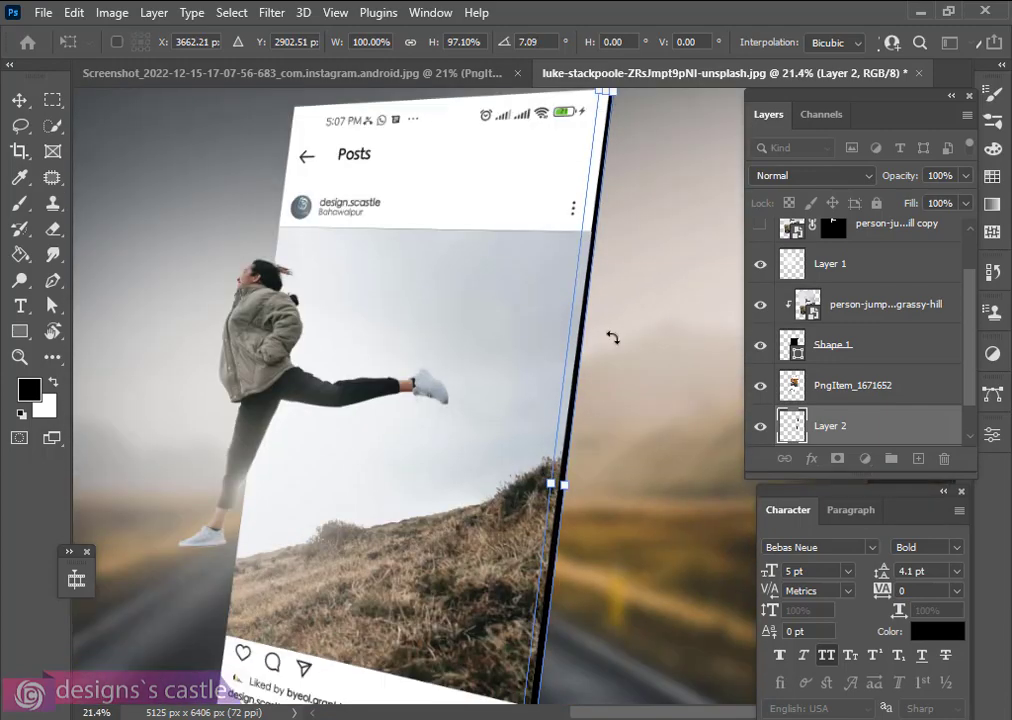
scroll(590, 370, "down", 3)
scroll(578, 398, "down", 2)
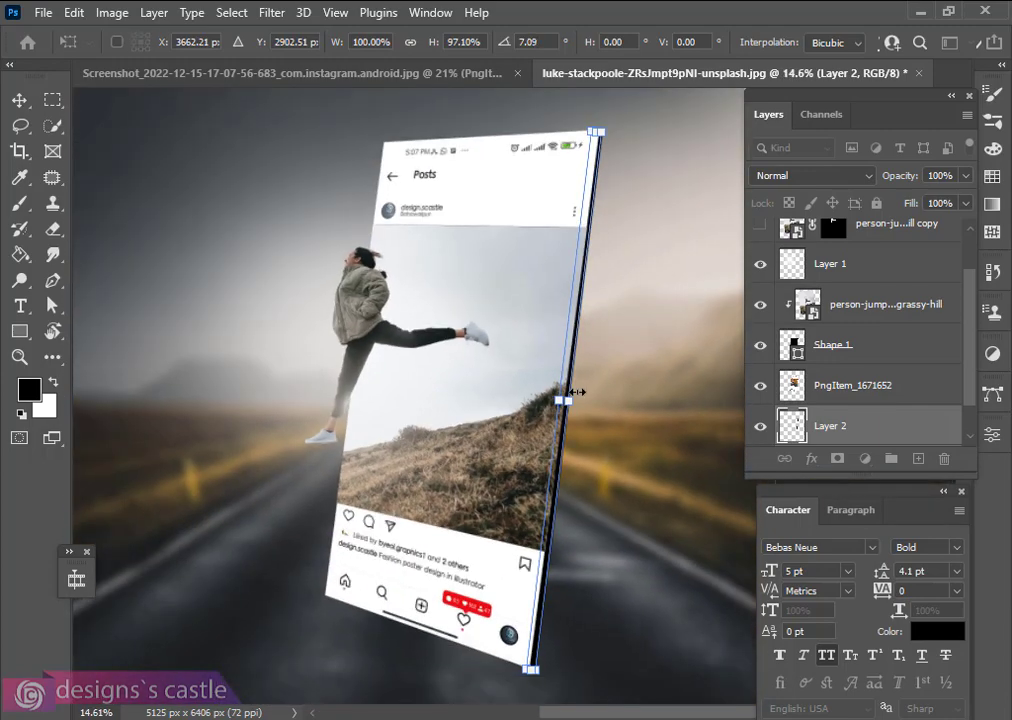
left_click(15, 100)
scroll(556, 392, "down", 3)
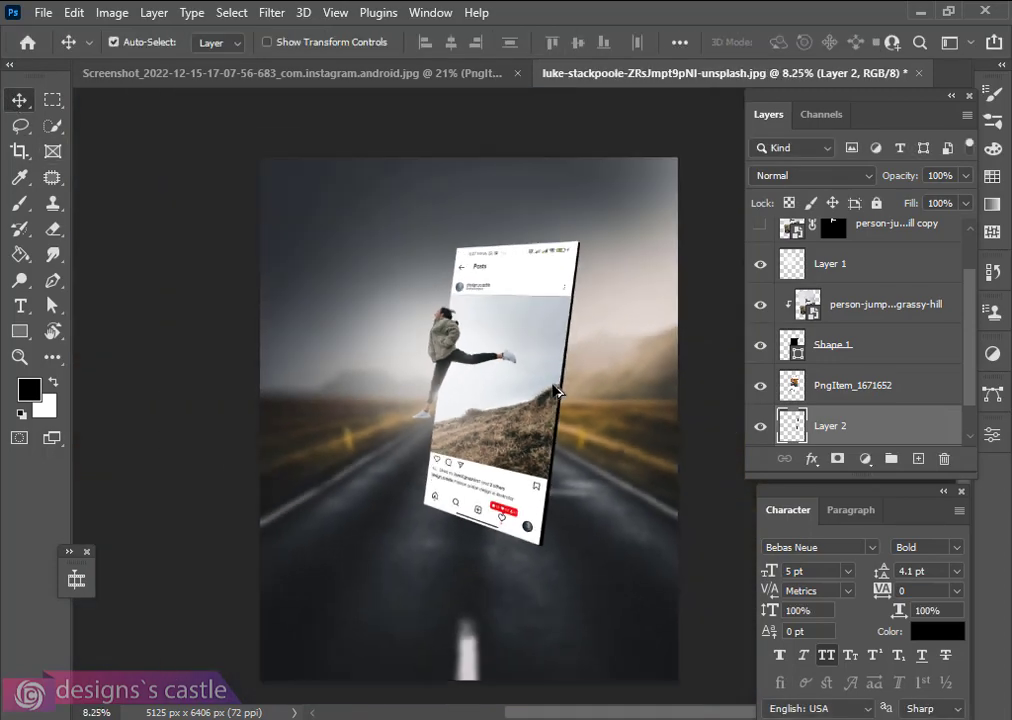
- Add a new layer directly above Layer 2, beneath the PngItem_1671652 layer
scroll(550, 510, "up", 5)
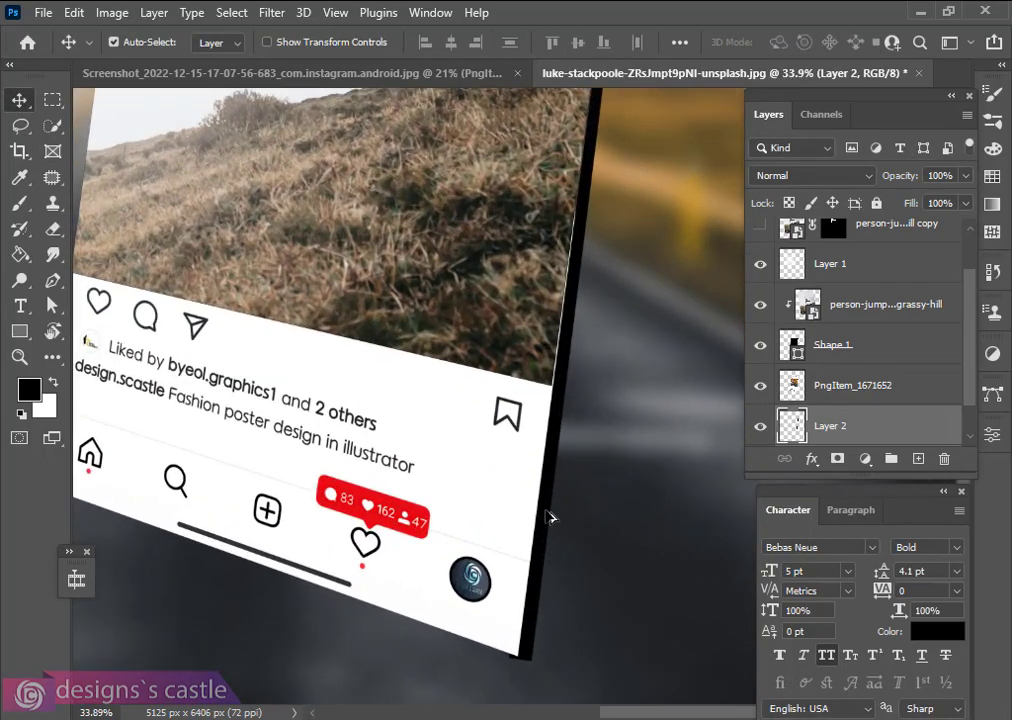
scroll(530, 510, "down", 3)
scroll(508, 470, "up", 2)
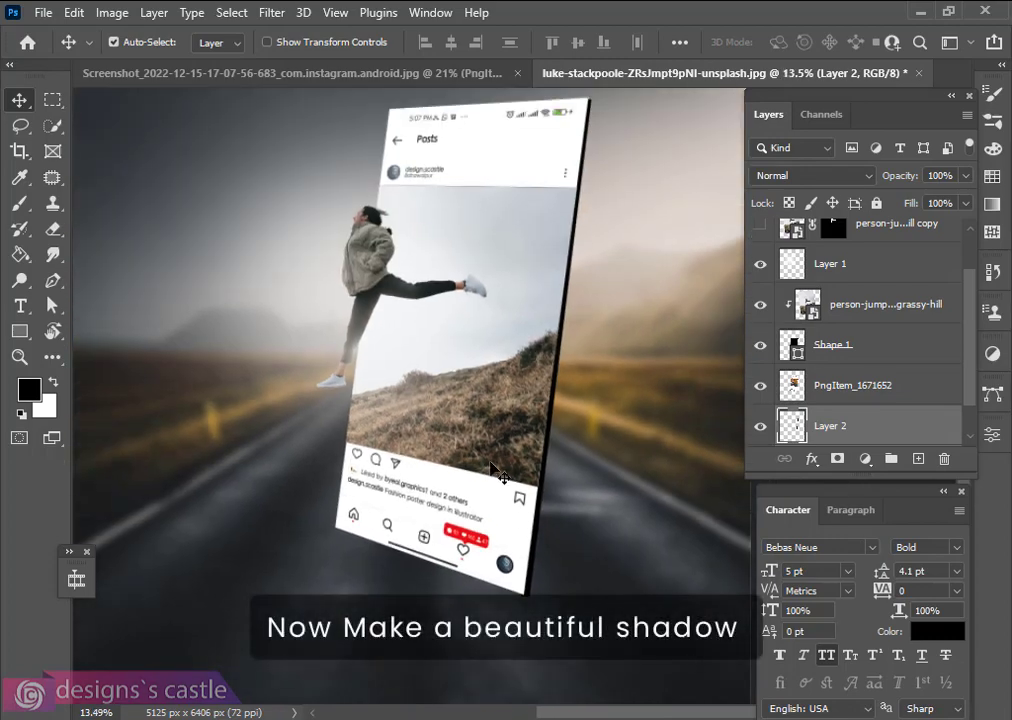
scroll(500, 442, "down", 1)
scroll(505, 452, "down", 5)
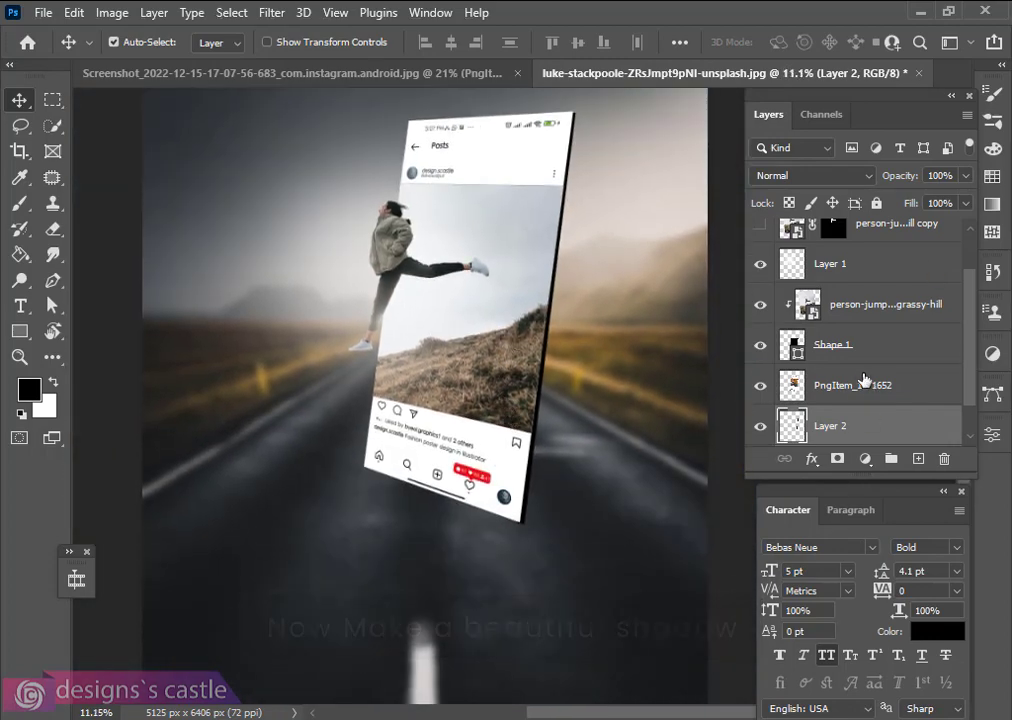
left_click(864, 386)
left_click(870, 426)
left_click(916, 458)
- Stamp two soft black brush dabs, size 2400 at 35% opacity, on the road just below the post on Layer 3
left_click(20, 203)
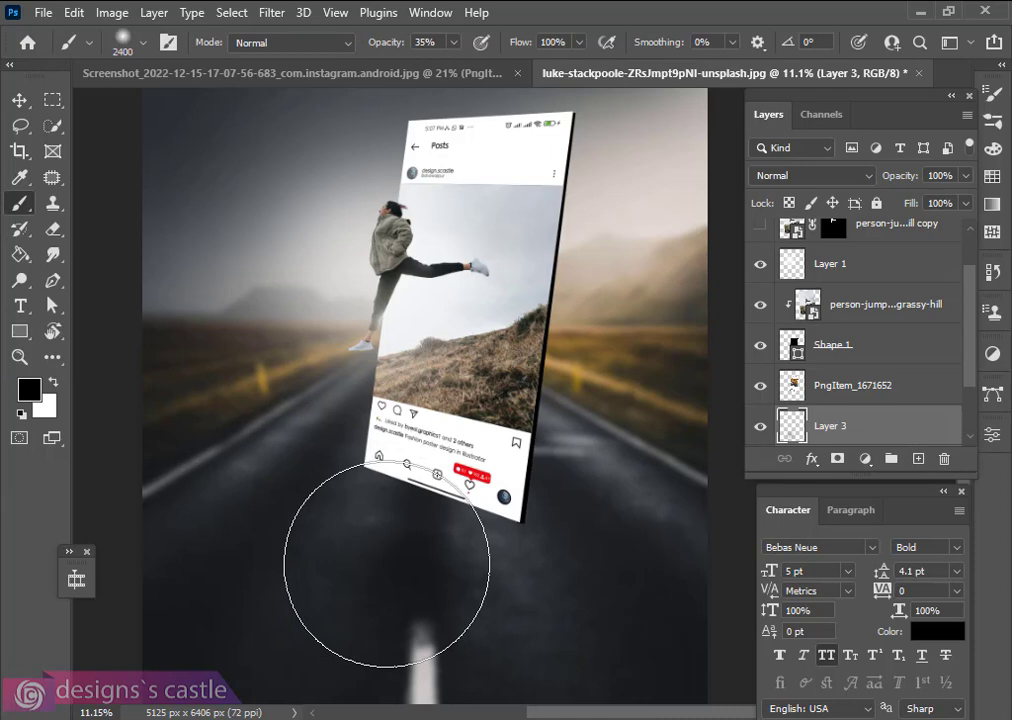
left_click(387, 564)
left_click(387, 564)
left_click(20, 100)
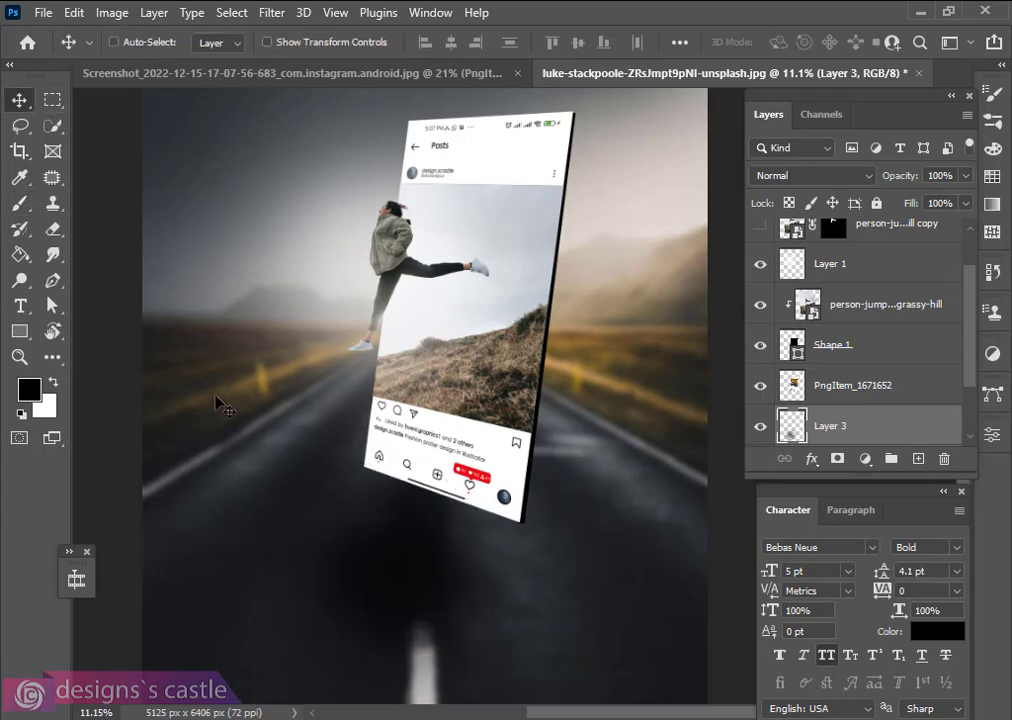
- Flatten and widen the Layer 3 shadow to about 163% width and 36% height, raising its far left corner below the post
key("ctrl+t")
left_click_drag(386, 366, 390, 516)
left_click_drag(592, 546, 708, 562)
left_click_drag(182, 542, 151, 454)
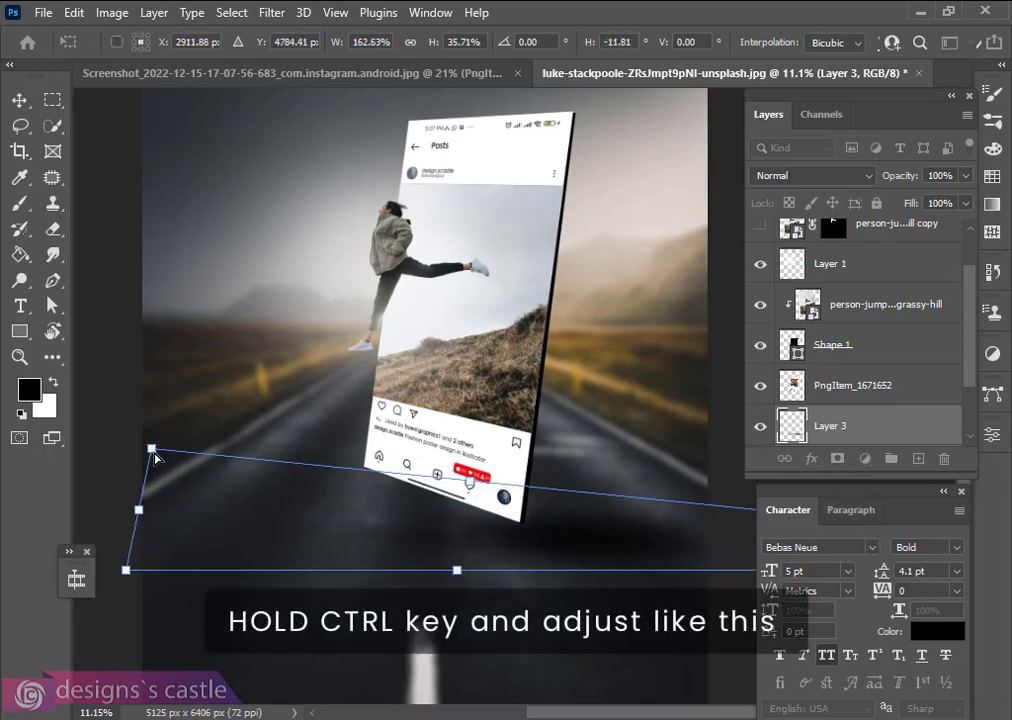
- Distort the shadow's corners so it slants along the post's lower edge on the road, and apply the transform
scroll(264, 546, "down", 3)
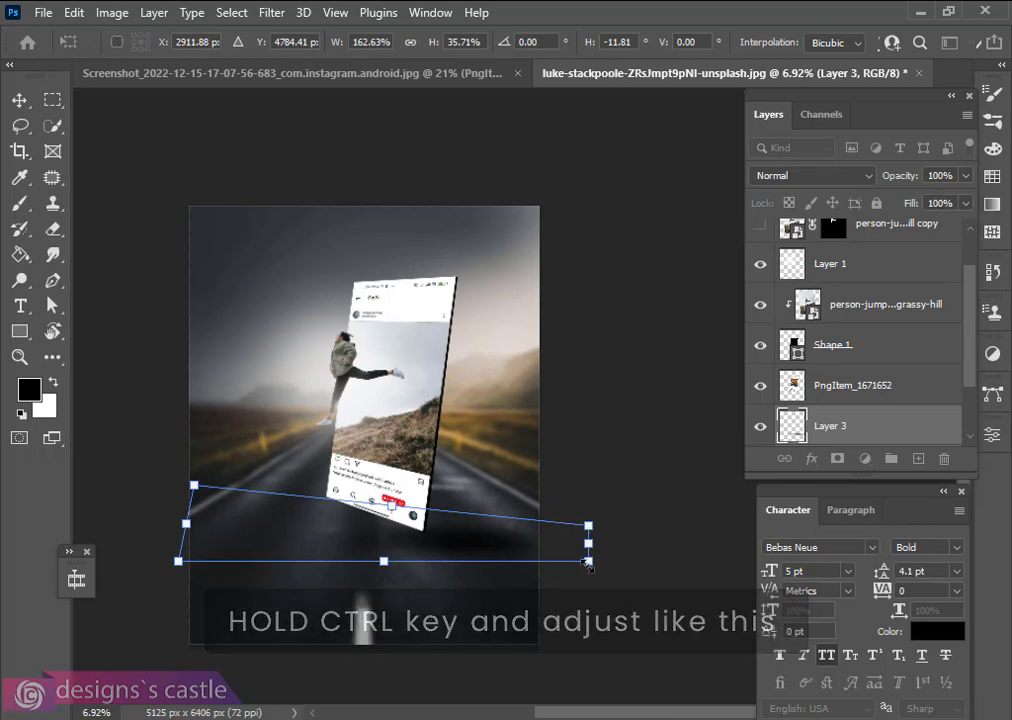
left_click_drag(590, 566, 499, 561)
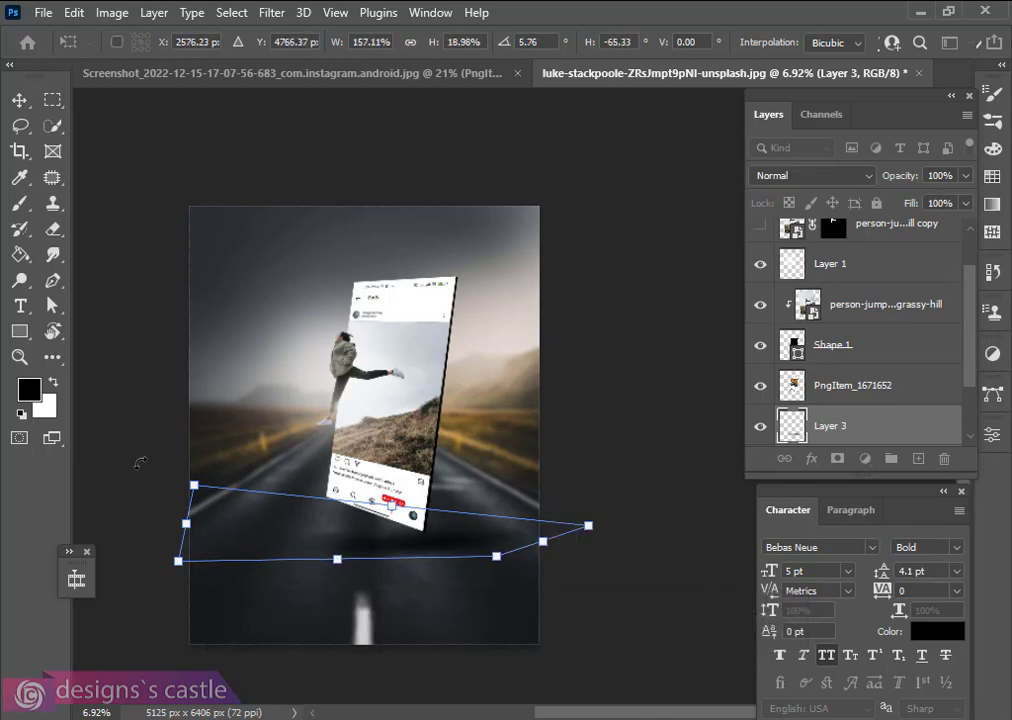
left_click_drag(194, 487, 192, 455)
left_click_drag(179, 561, 194, 527)
left_click_drag(378, 526, 364, 532)
left_click_drag(179, 460, 178, 447)
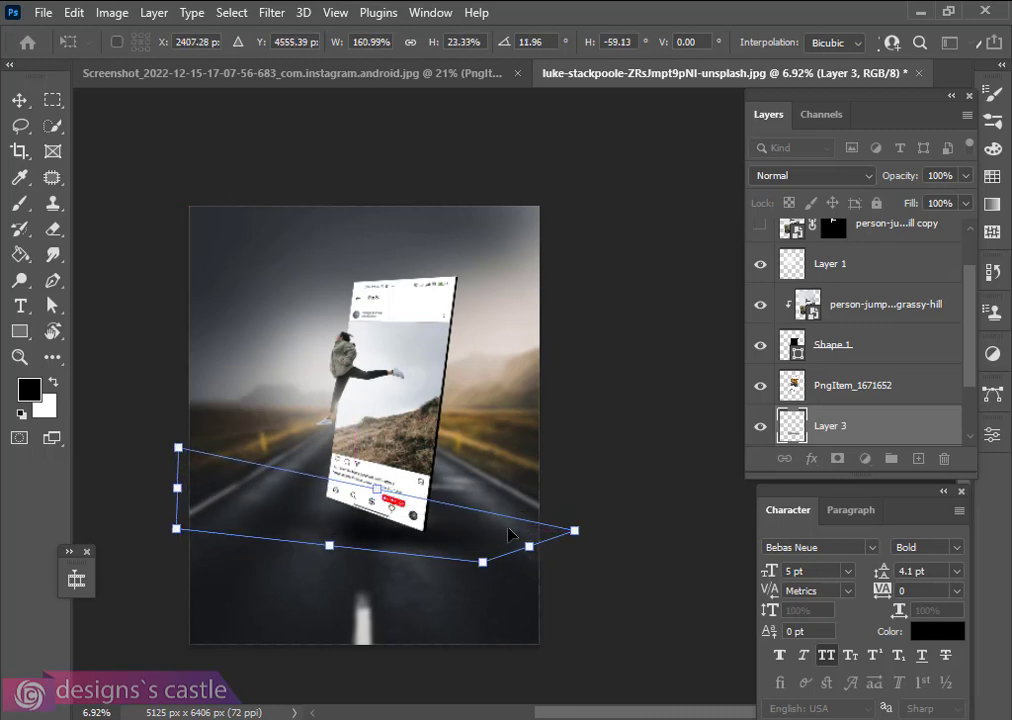
left_click_drag(573, 531, 483, 537)
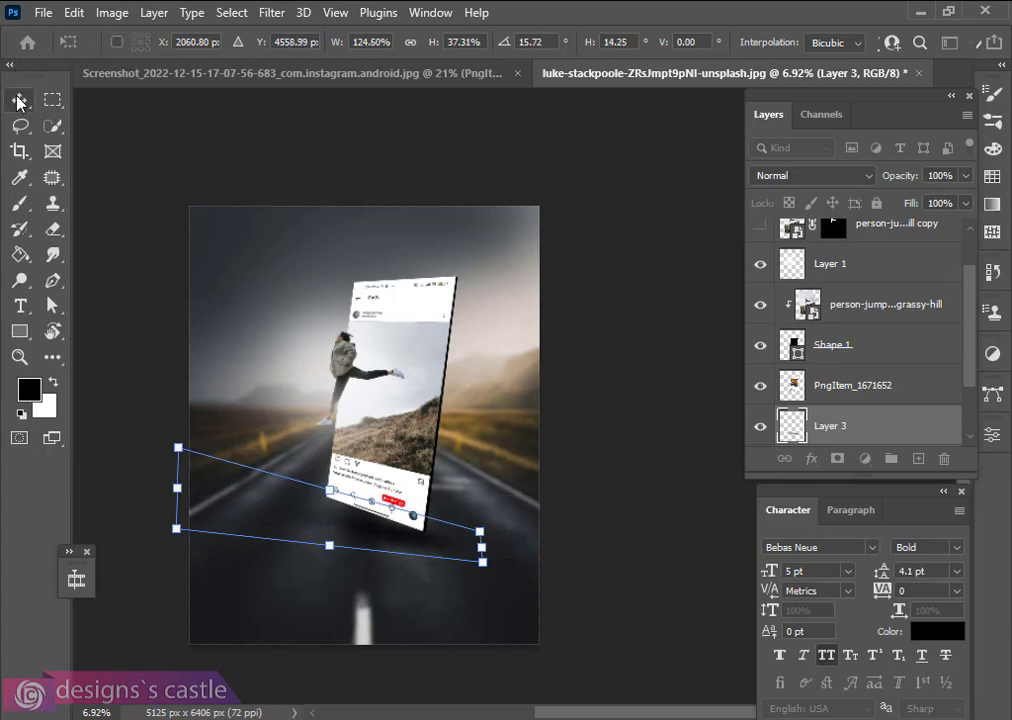
key("Escape")
- Enlarge the Layer 3 shadow to about 119% and shift it left and slightly down beneath the post, applying the transform
key("ctrl+t")
left_click_drag(482, 563, 511, 600)
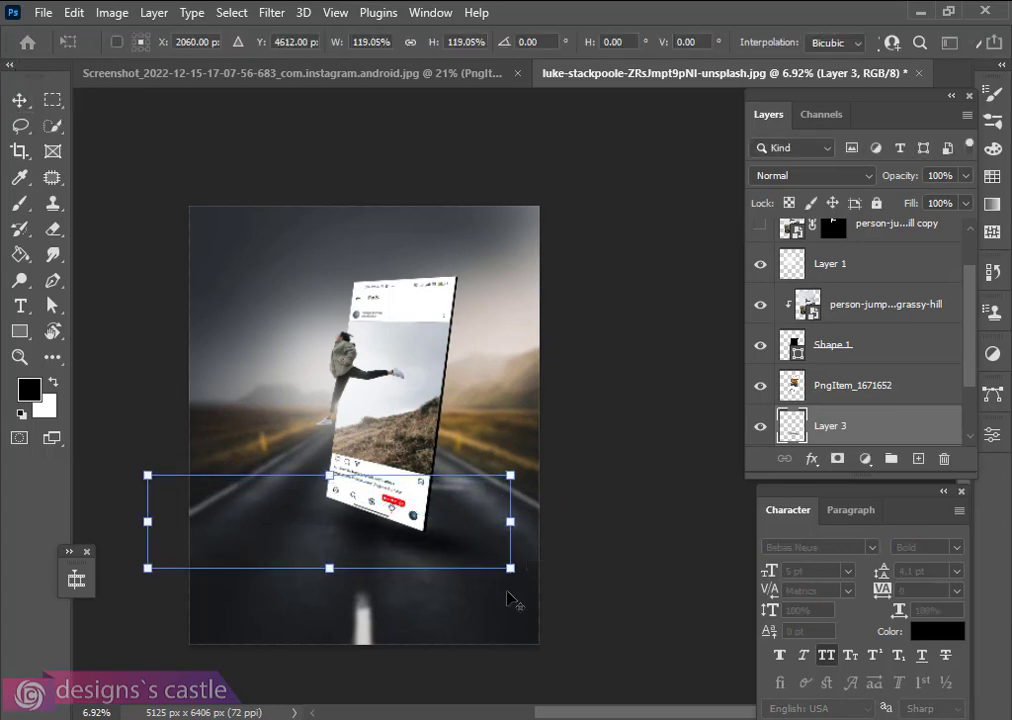
left_click_drag(440, 551, 420, 557)
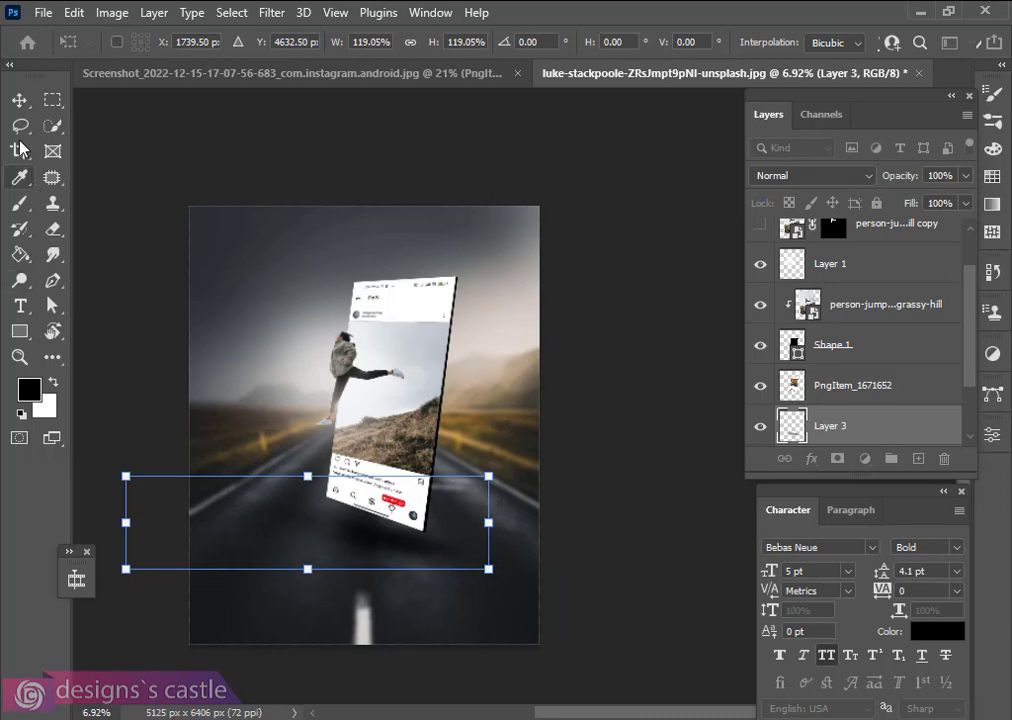
key("Return")
scroll(395, 548, "up", 3)
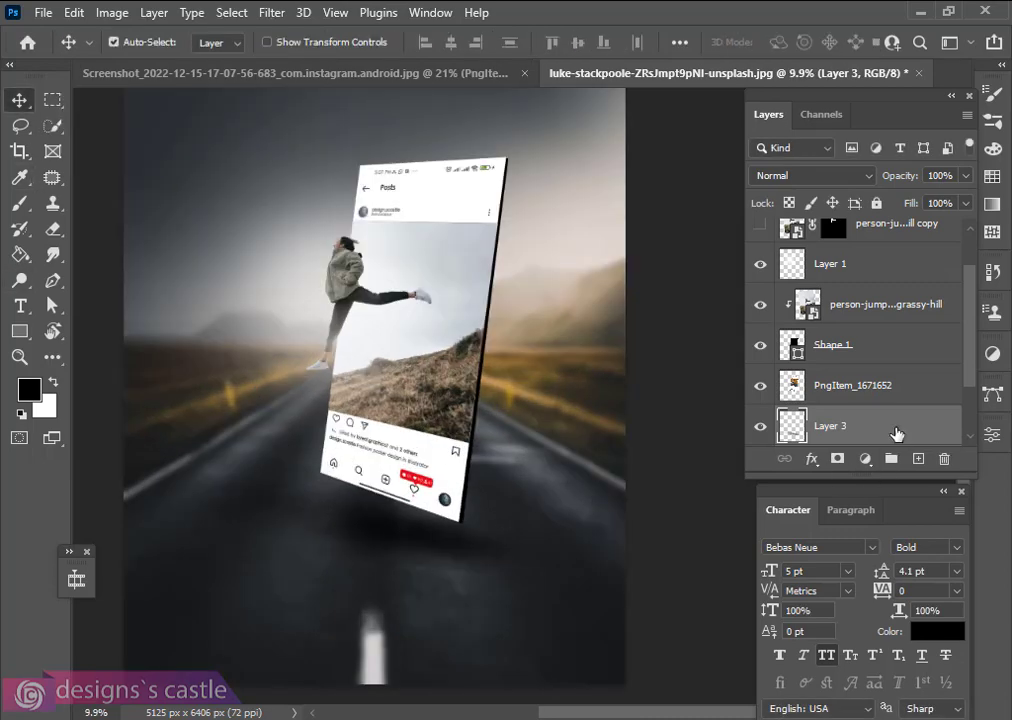
key("ctrl+j")
key("ctrl+z")
mouse_move(904, 180)
left_mouse_down()
mouse_move(888, 180)
mouse_move(909, 180)
left_mouse_up()
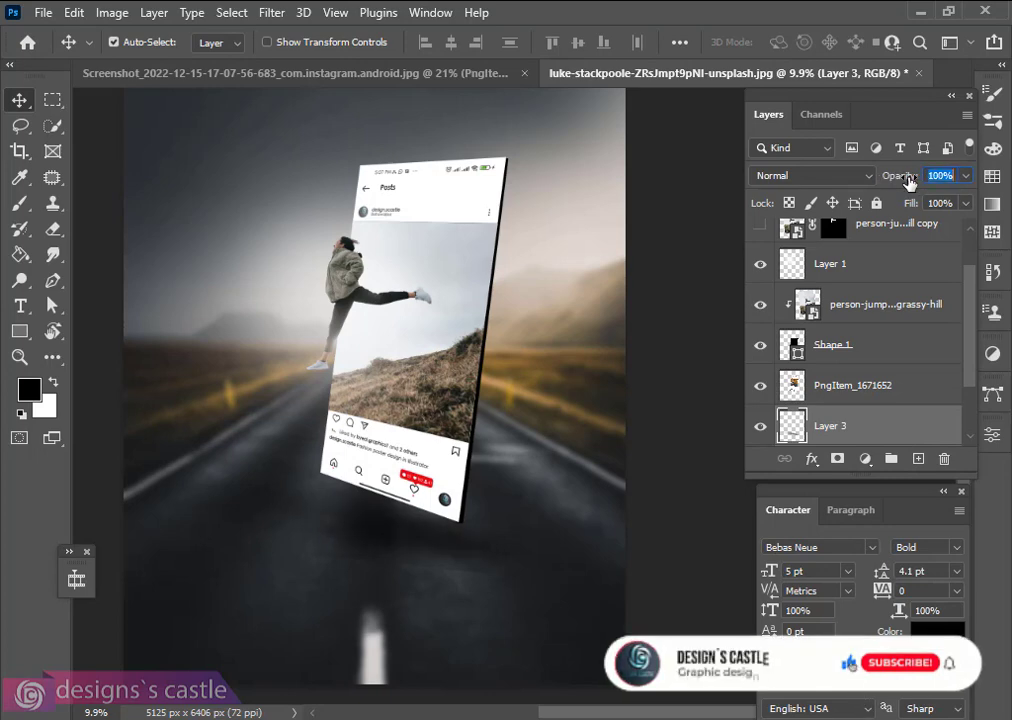
- Add a Levels adjustment layer above Layer 3 with the shadow input at 14 and the highlight input at 226
scroll(409, 609, "down", 4)
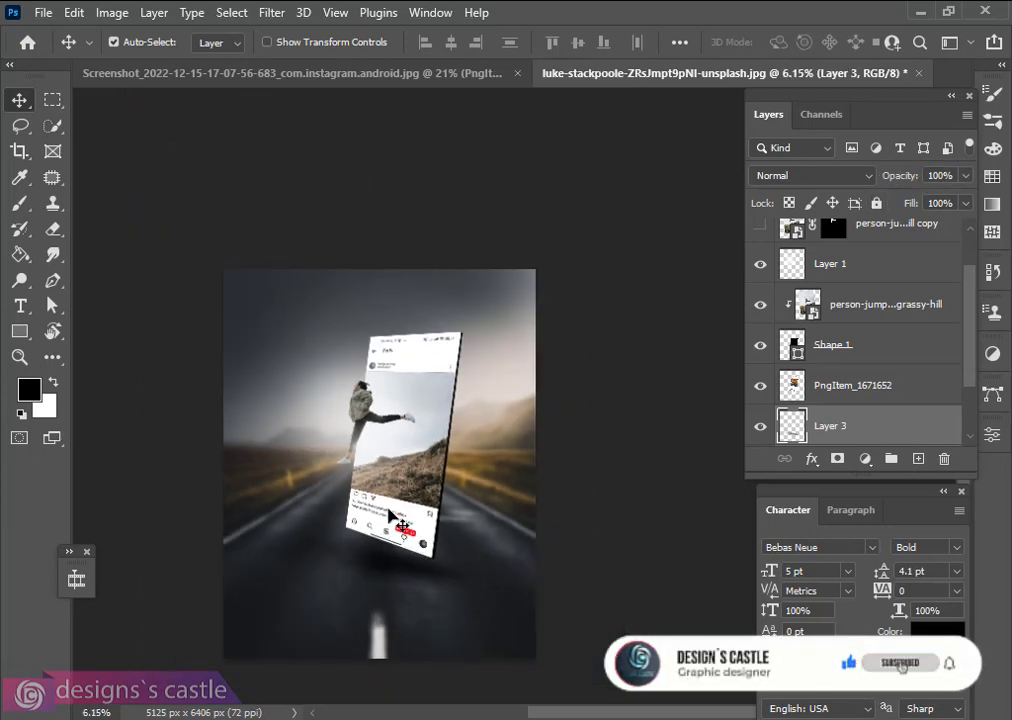
scroll(400, 598, "up", 1)
scroll(400, 598, "down", 1)
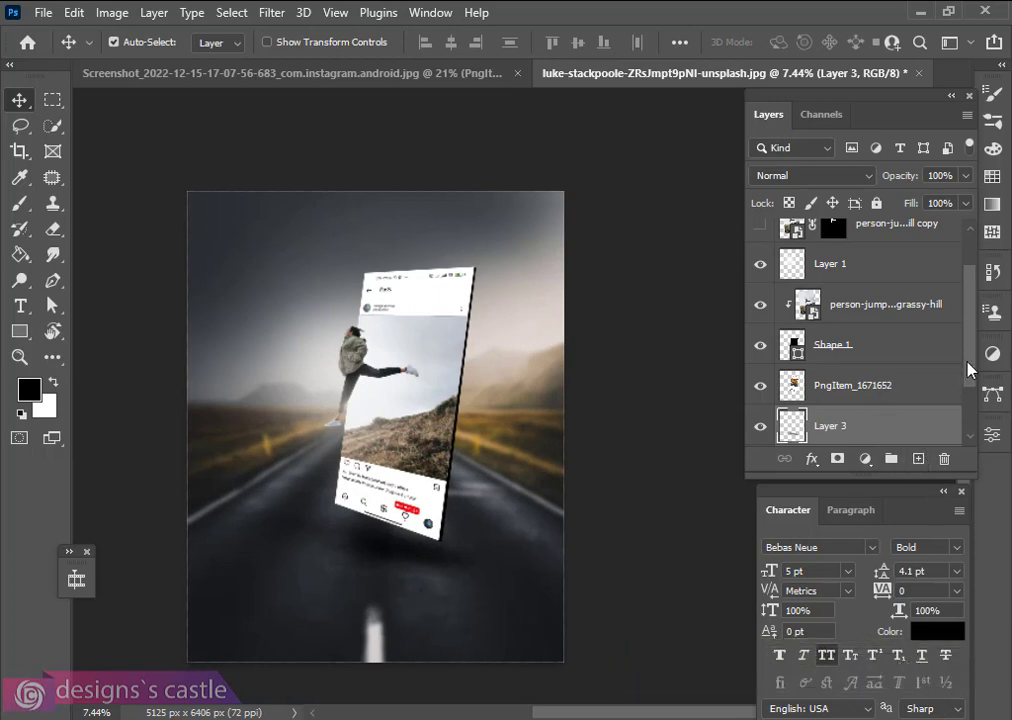
left_click_drag(967, 361, 967, 323)
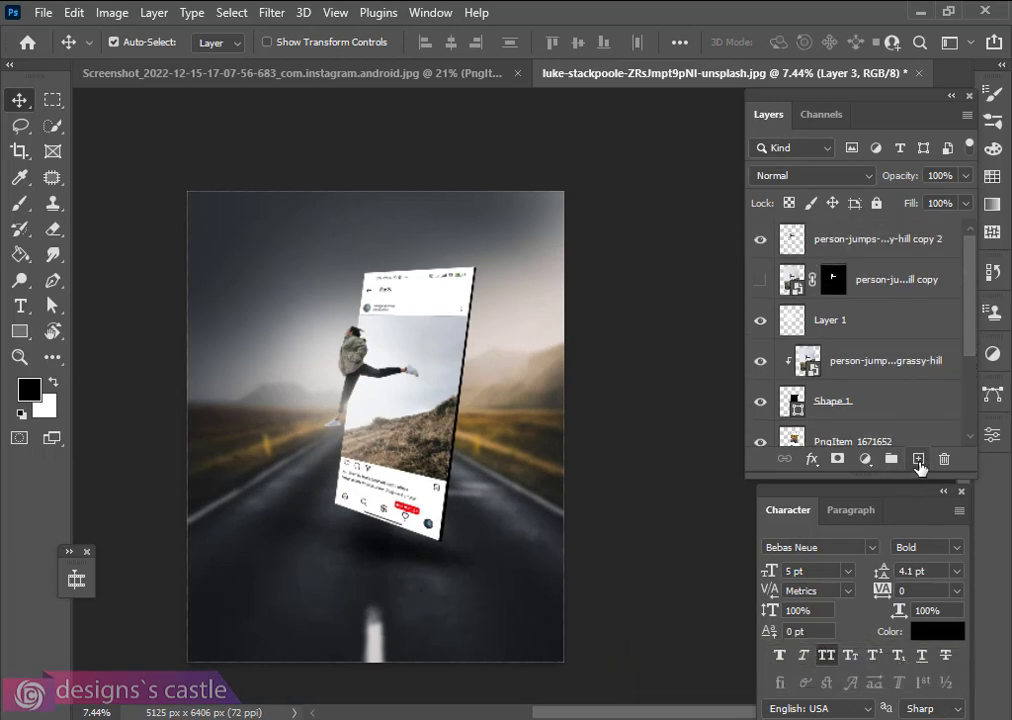
left_click(864, 460)
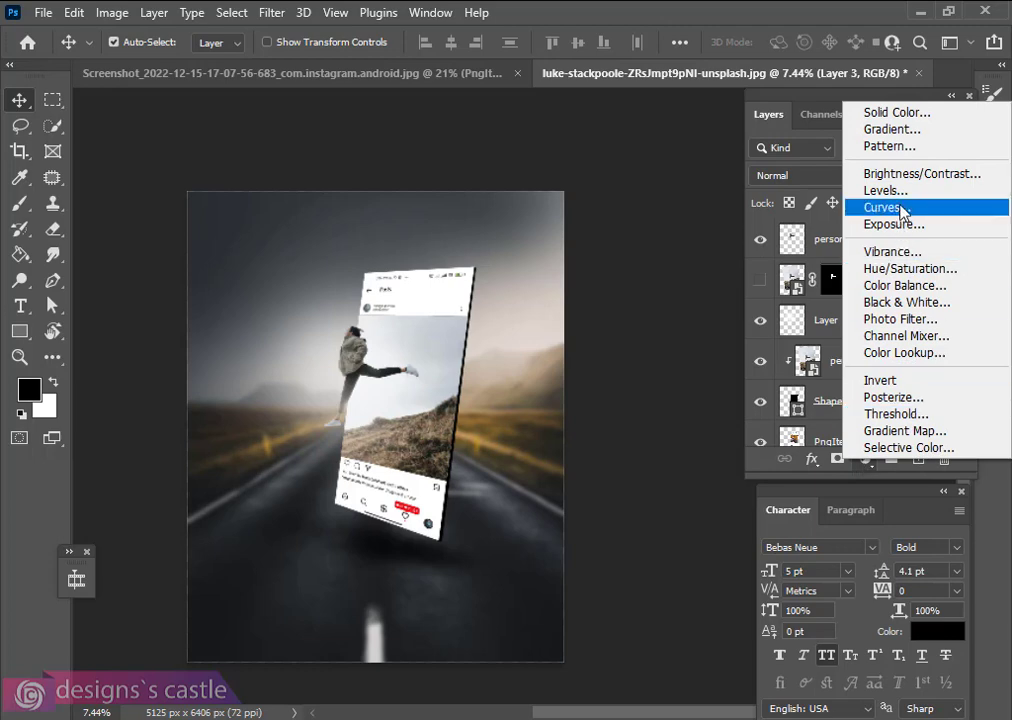
left_click(897, 191)
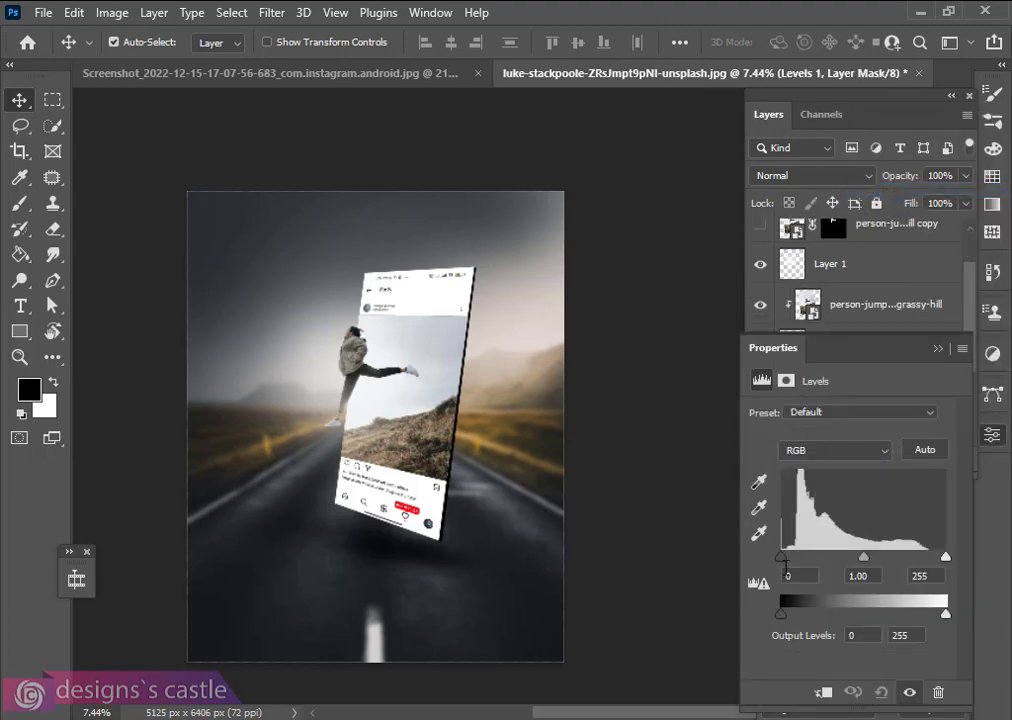
left_click_drag(782, 557, 790, 557)
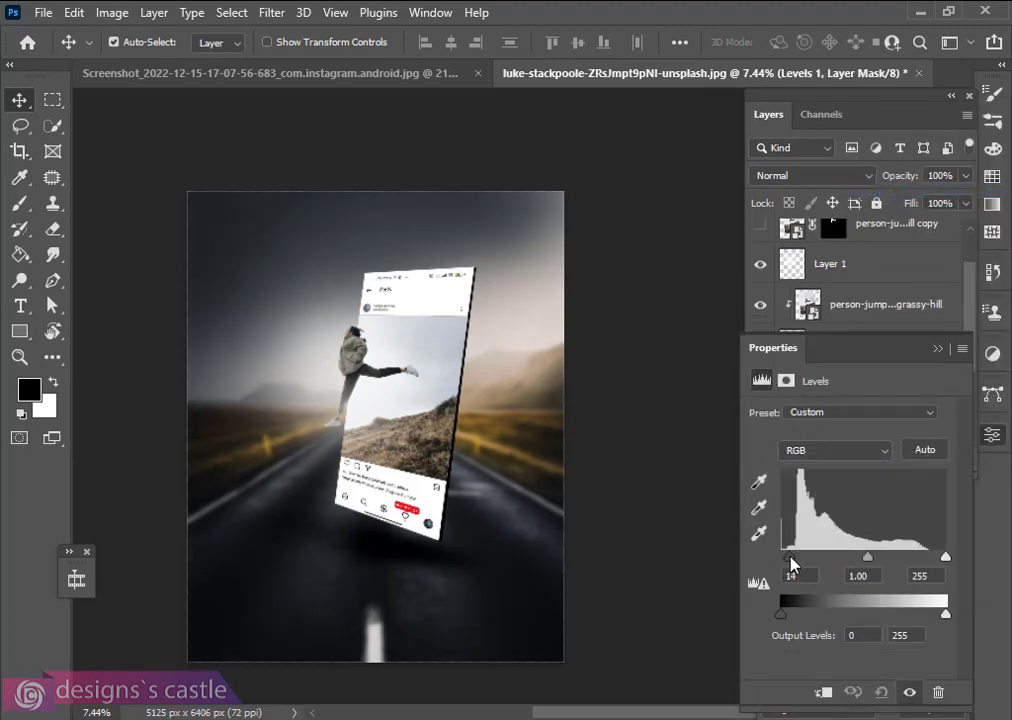
left_click_drag(870, 559, 867, 557)
left_click_drag(950, 560, 927, 558)
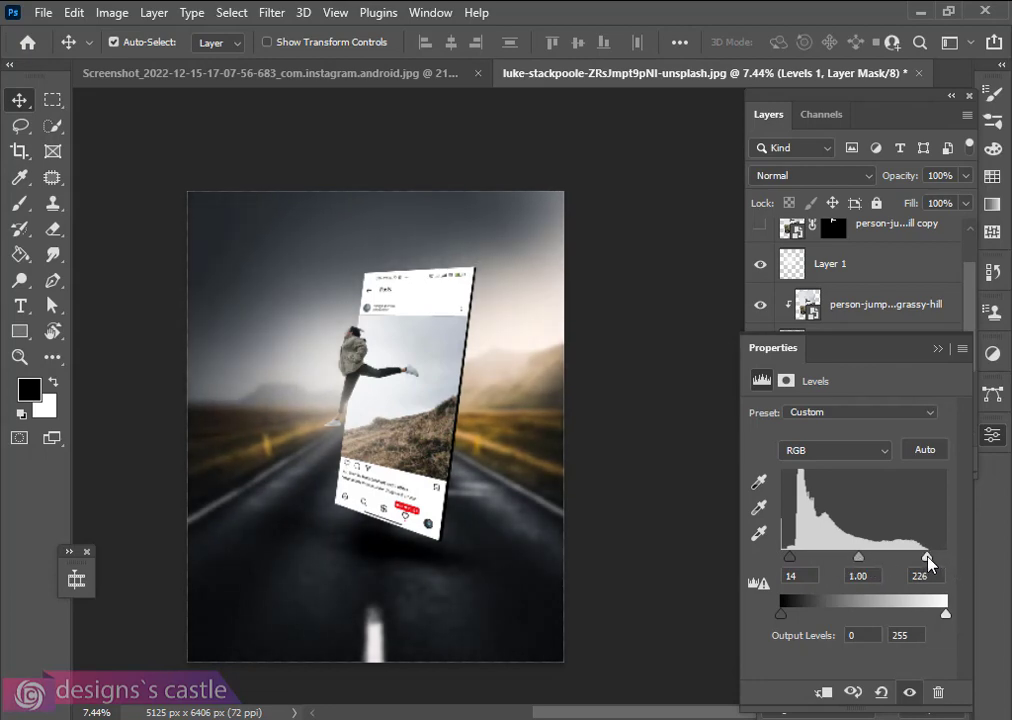
left_click(939, 350)
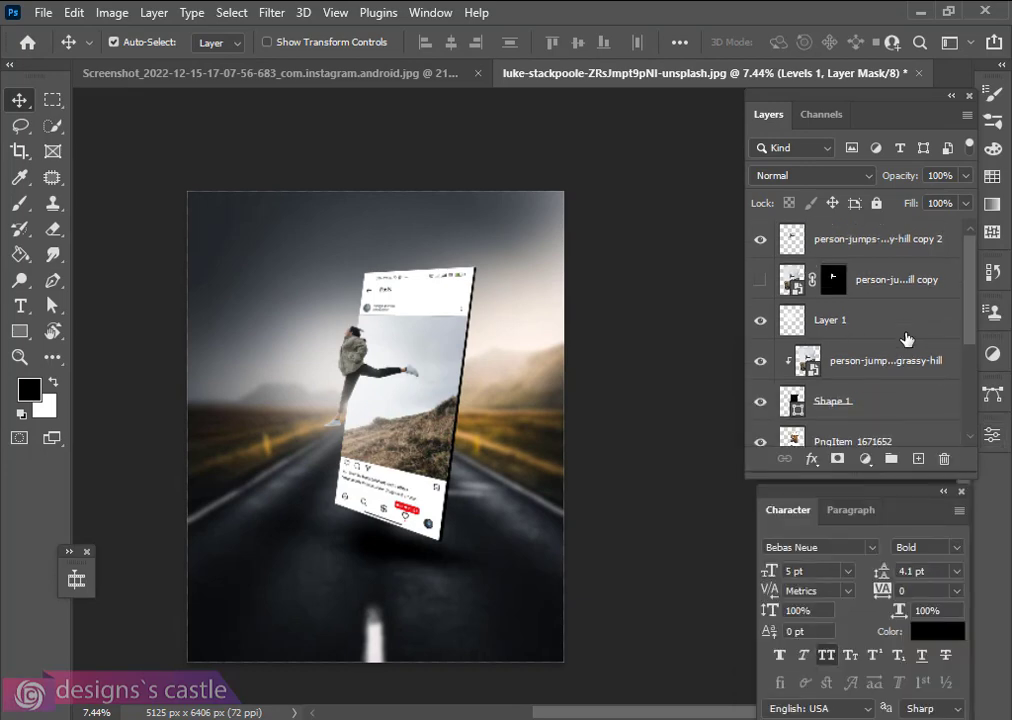
scroll(885, 400, "down", 3)
scroll(904, 409, "up", 3)
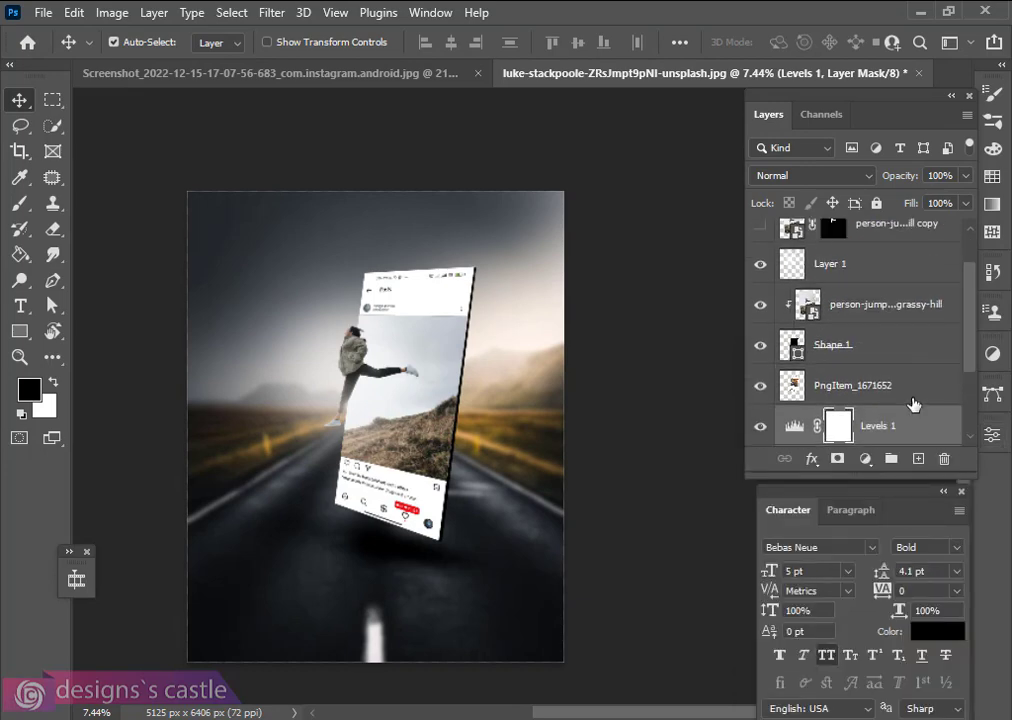
- Move the Levels 1 adjustment to the top of the layer stack and set its midtone to 1.27 and shadow input to 20
scroll(913, 410, "down", 1)
left_click_drag(917, 422, 914, 230)
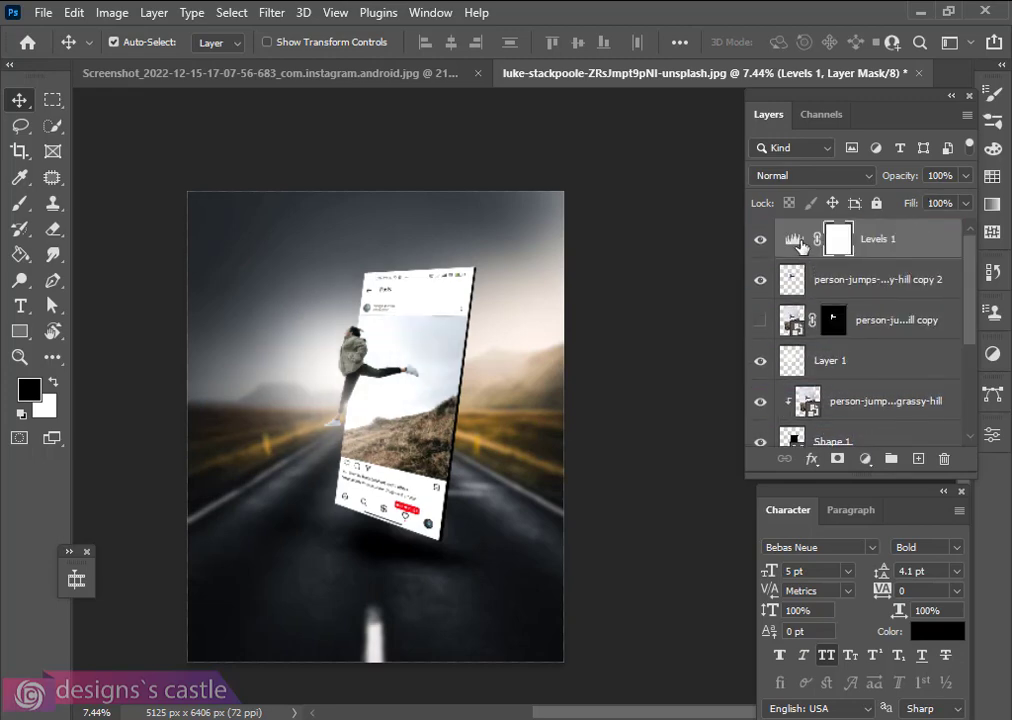
double_click(797, 242)
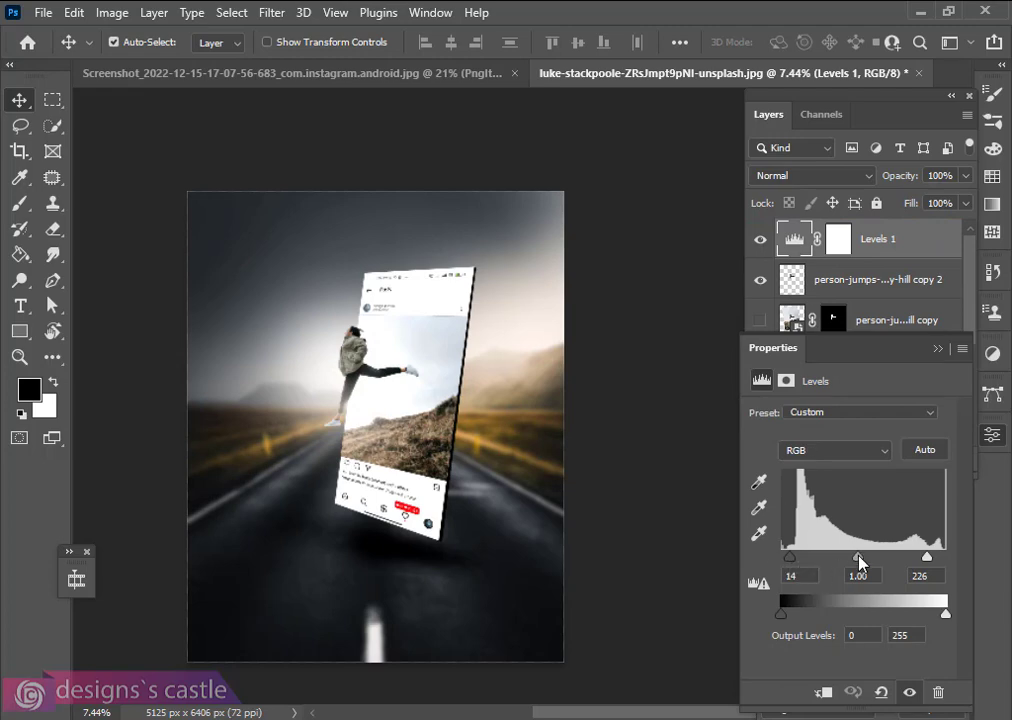
left_click_drag(859, 557, 795, 558)
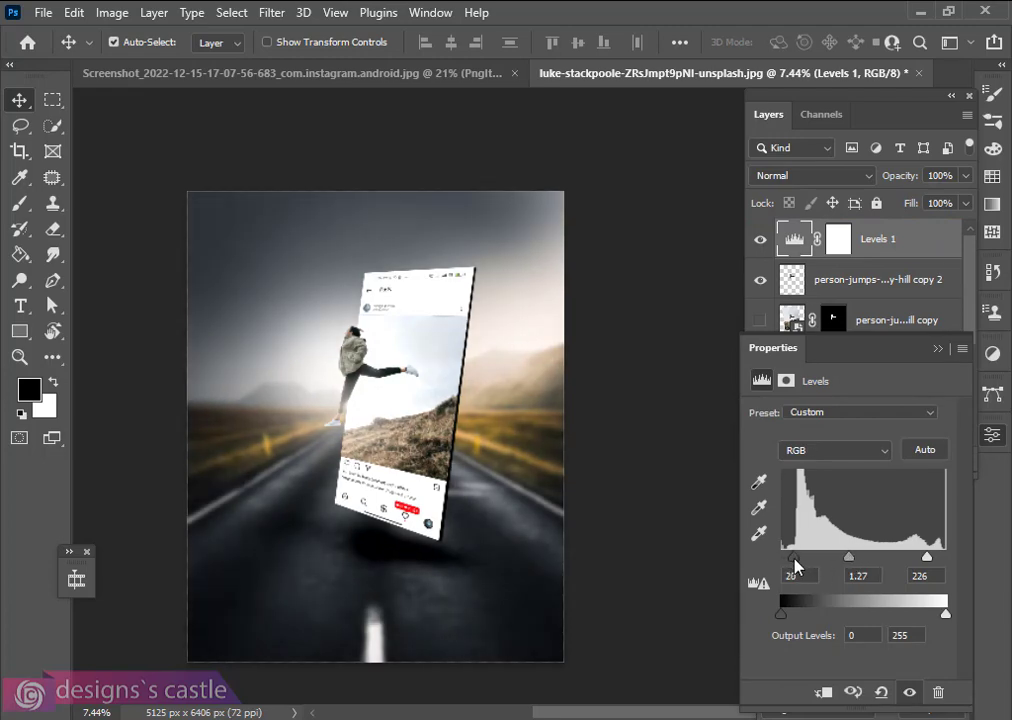
left_click(937, 351)
- Add a Gradient Map adjustment layer above Levels 1 and open its gradient for editing
left_click(868, 462)
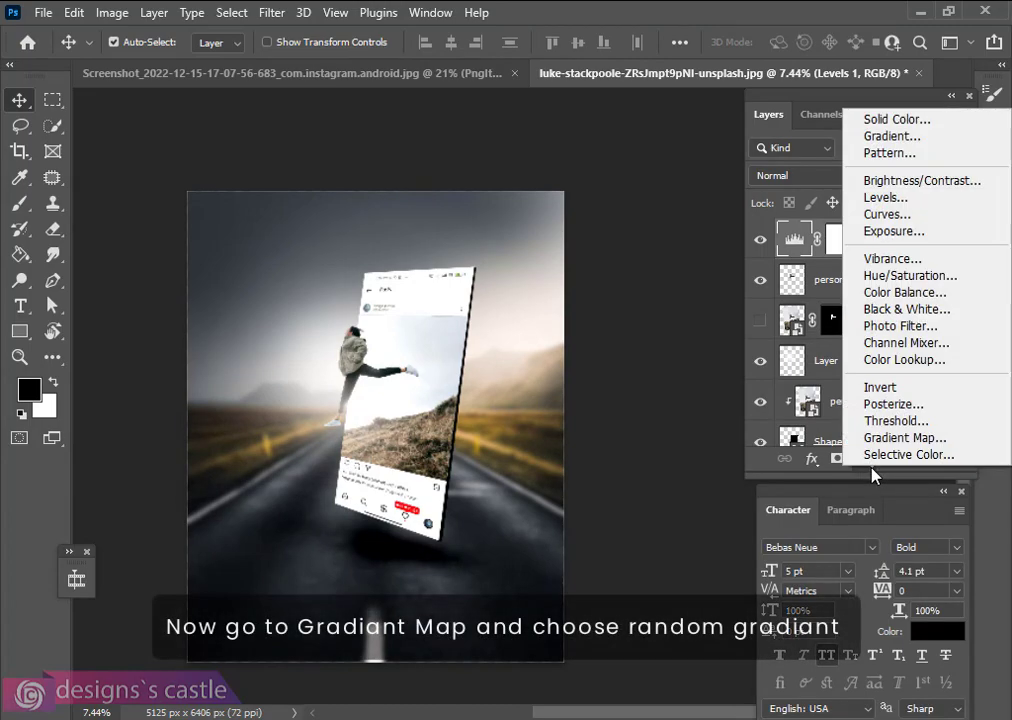
left_click(845, 437)
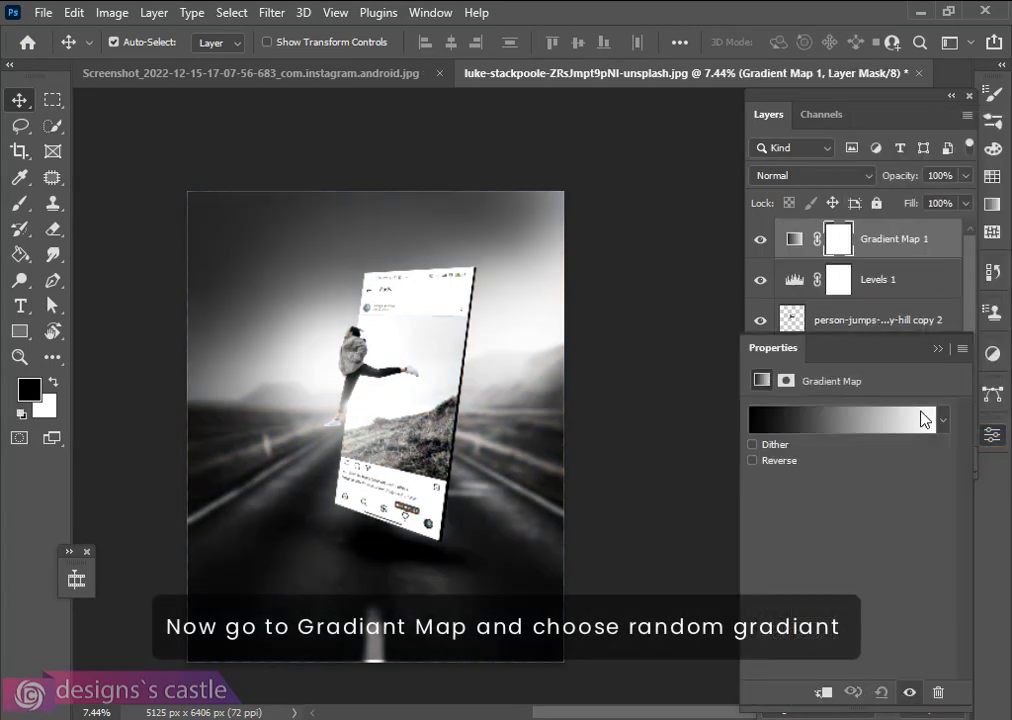
left_click(845, 423)
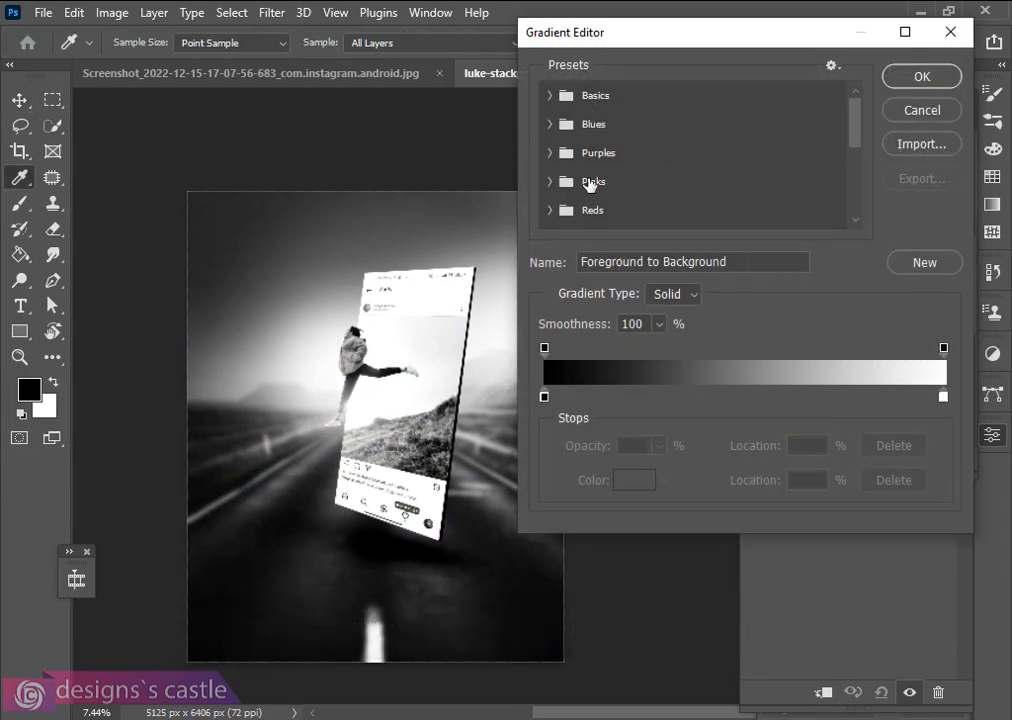
- Try the Purple_01 preset from the Purples group on the gradient map
left_click(580, 92)
left_click(591, 153)
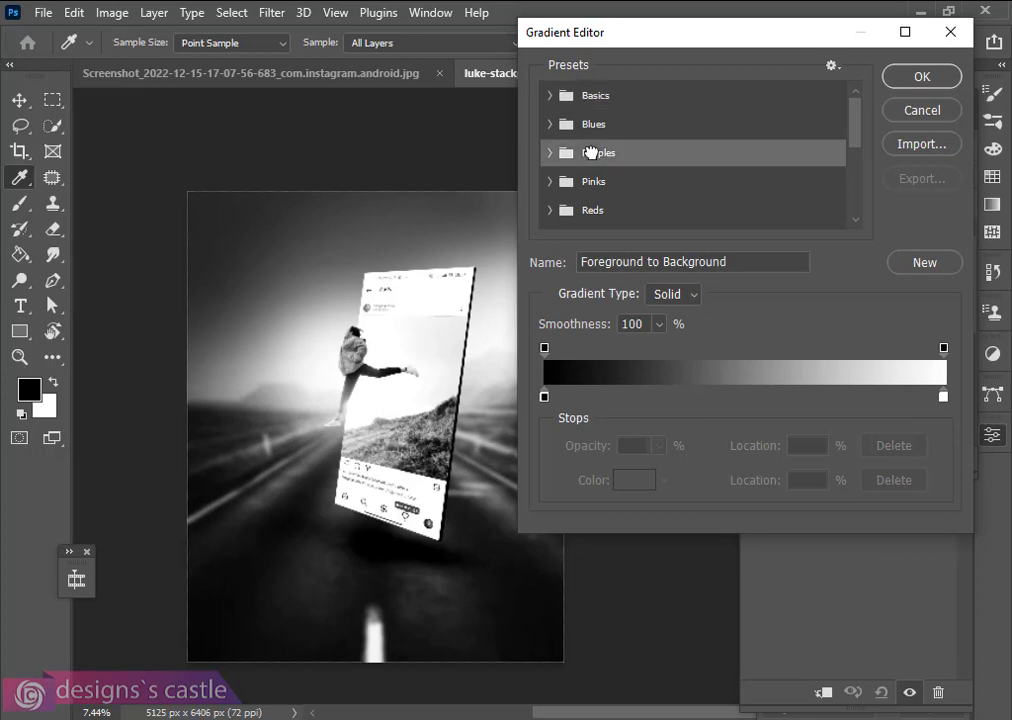
left_click(550, 152)
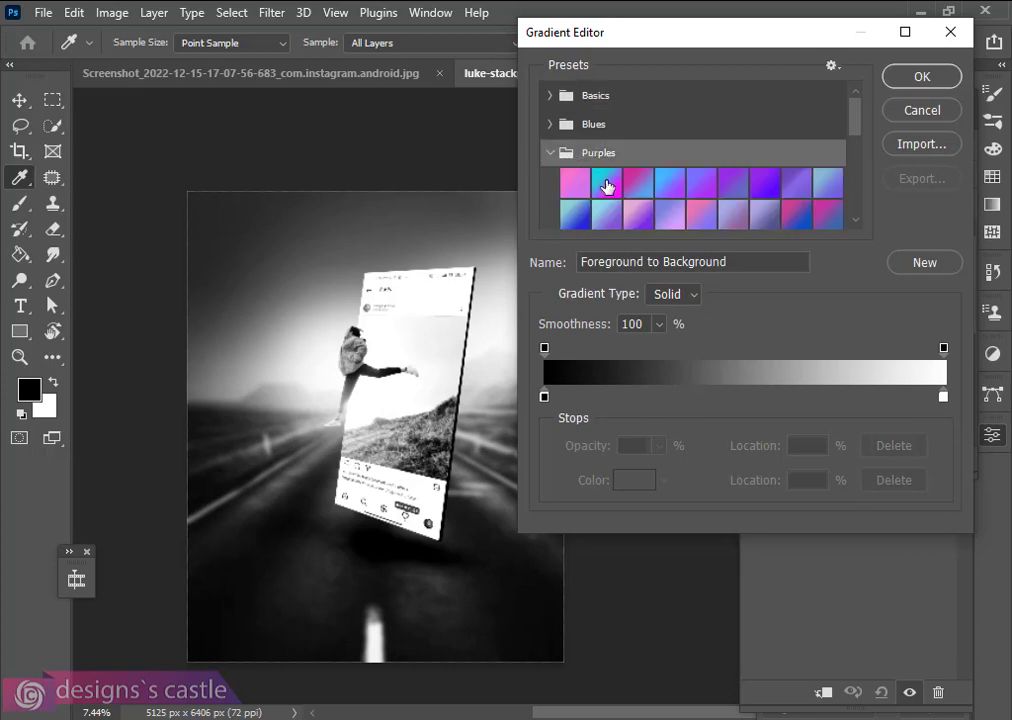
left_click(576, 184)
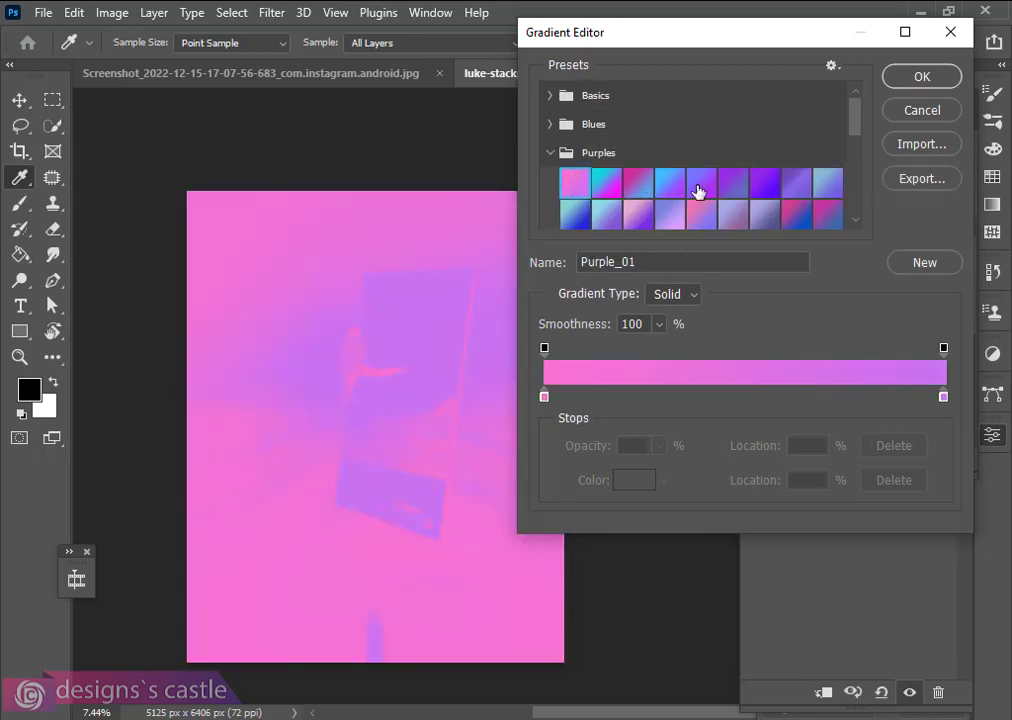
left_click(551, 152)
- Apply the red-to-blue Red_06 preset from the Reds group to the gradient map
scroll(610, 160, "down", 1)
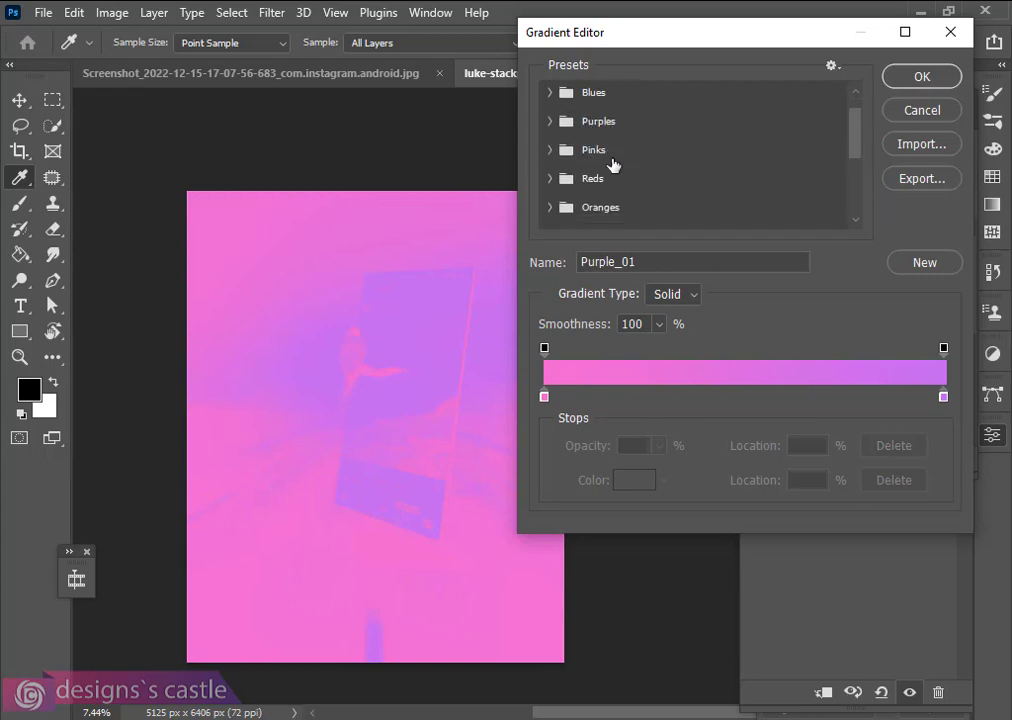
left_click(552, 177)
left_click(762, 210)
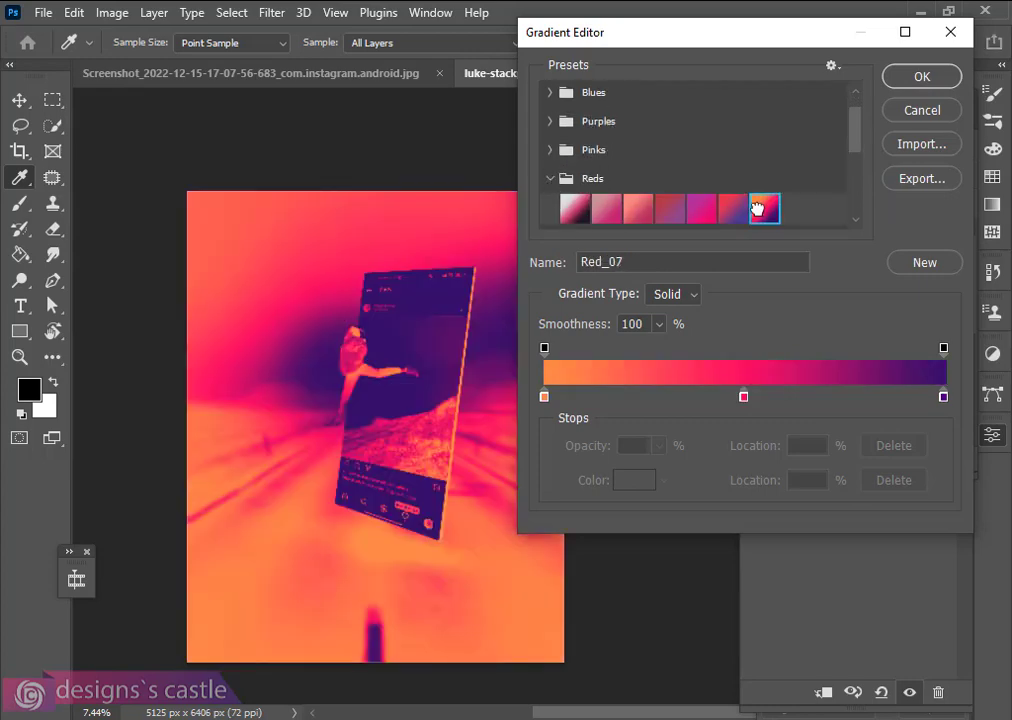
left_click(730, 210)
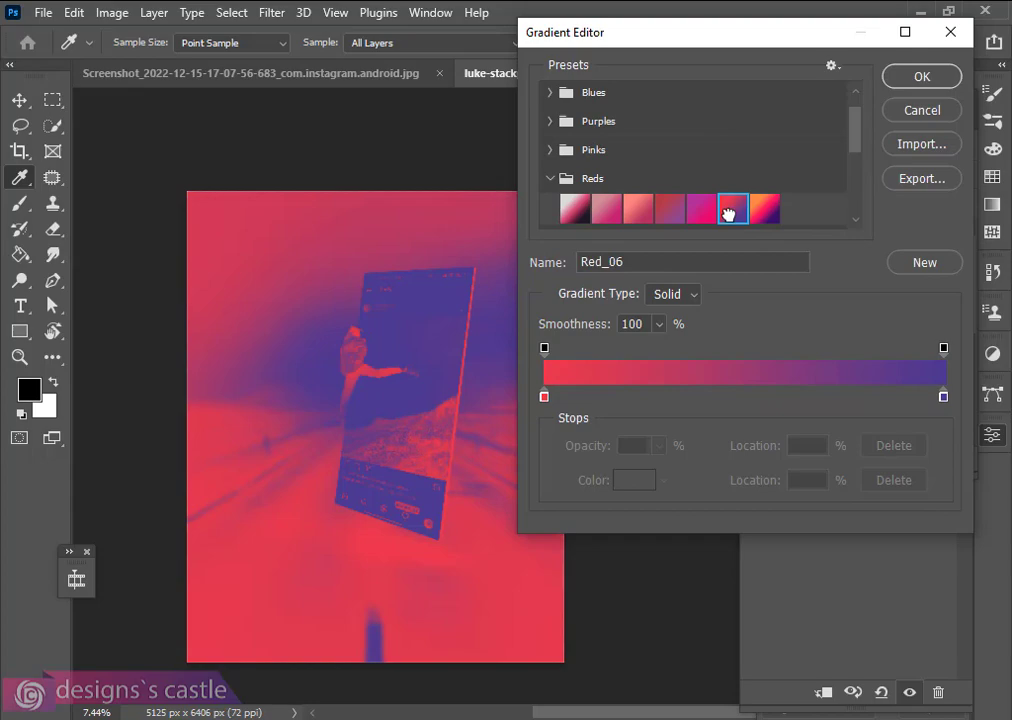
left_click(903, 80)
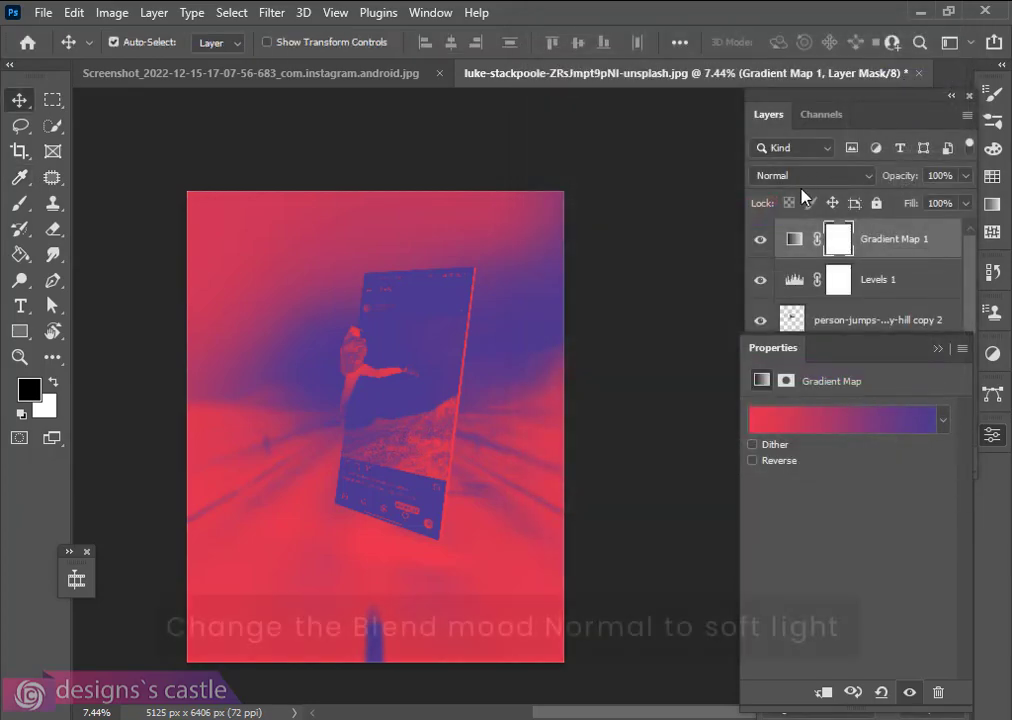
- Set the Gradient Map 1 layer's blend mode to Soft Light and its opacity to 16%
left_click(805, 176)
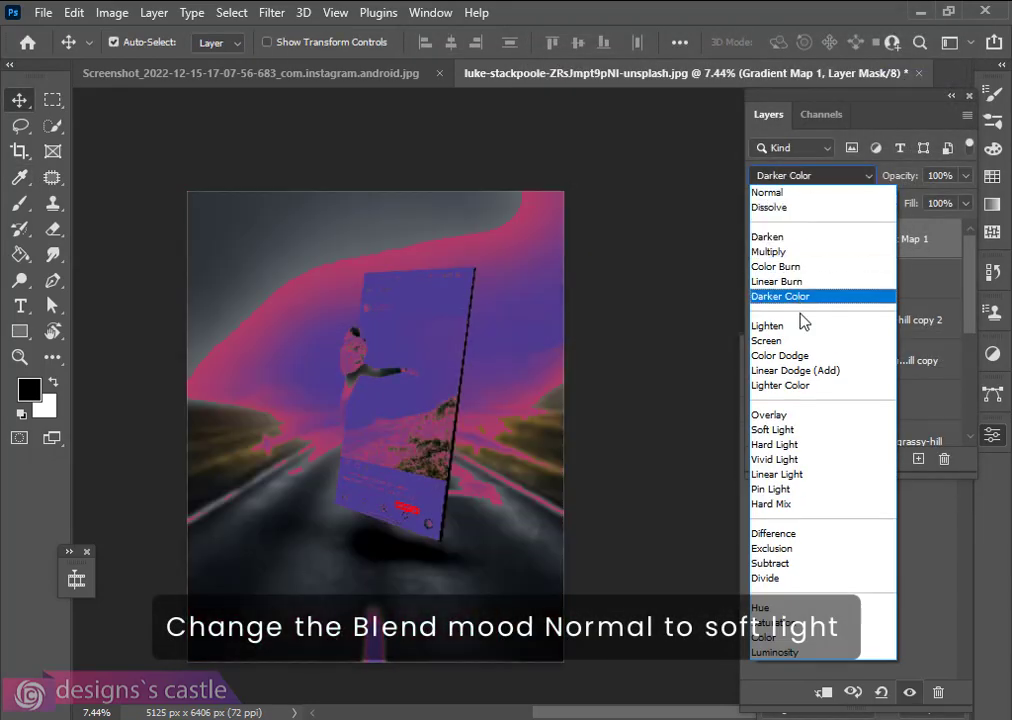
left_click(808, 438)
mouse_move(900, 175)
left_mouse_down()
mouse_move(870, 180)
mouse_move(898, 181)
left_mouse_up()
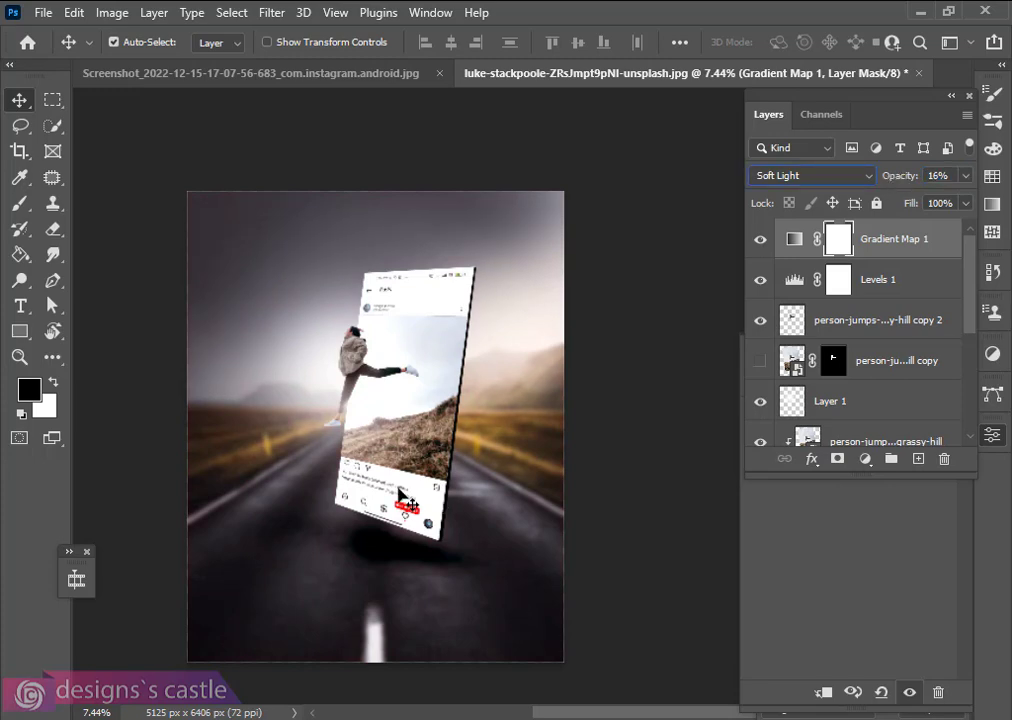
scroll(345, 493, "down", 1)
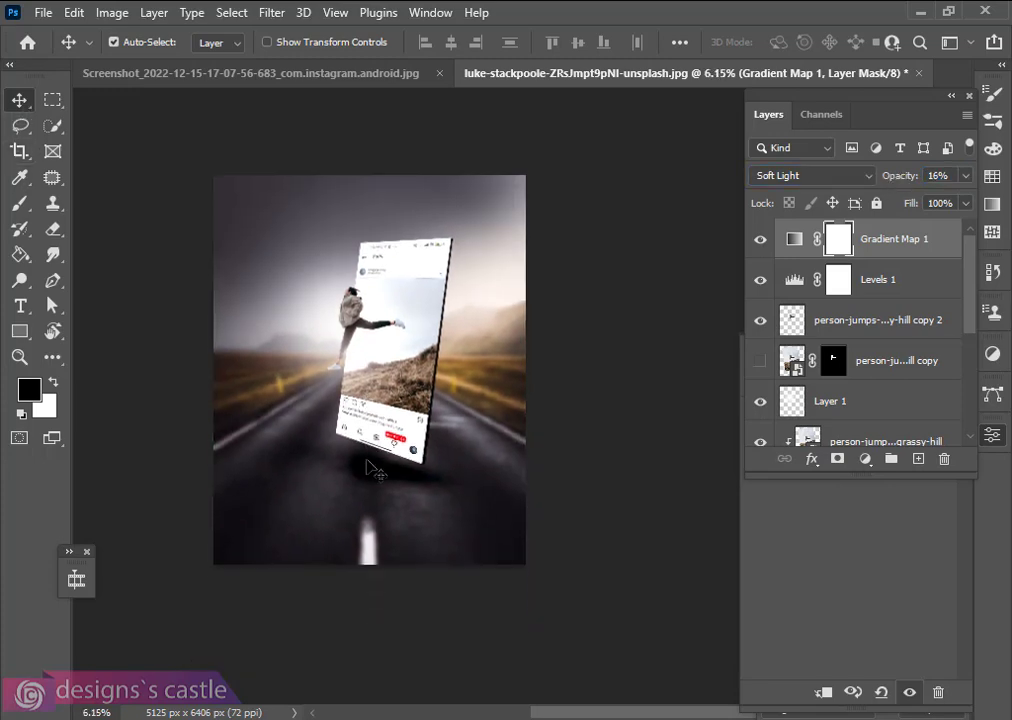
scroll(361, 465, "up", 2)
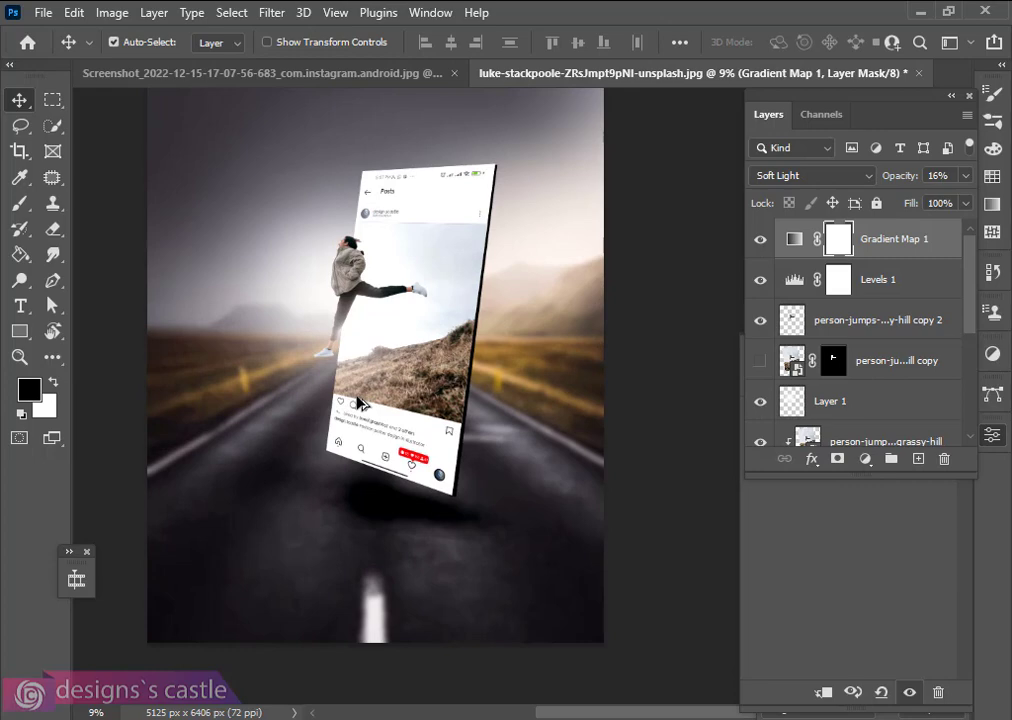
scroll(400, 380, "up", 1)
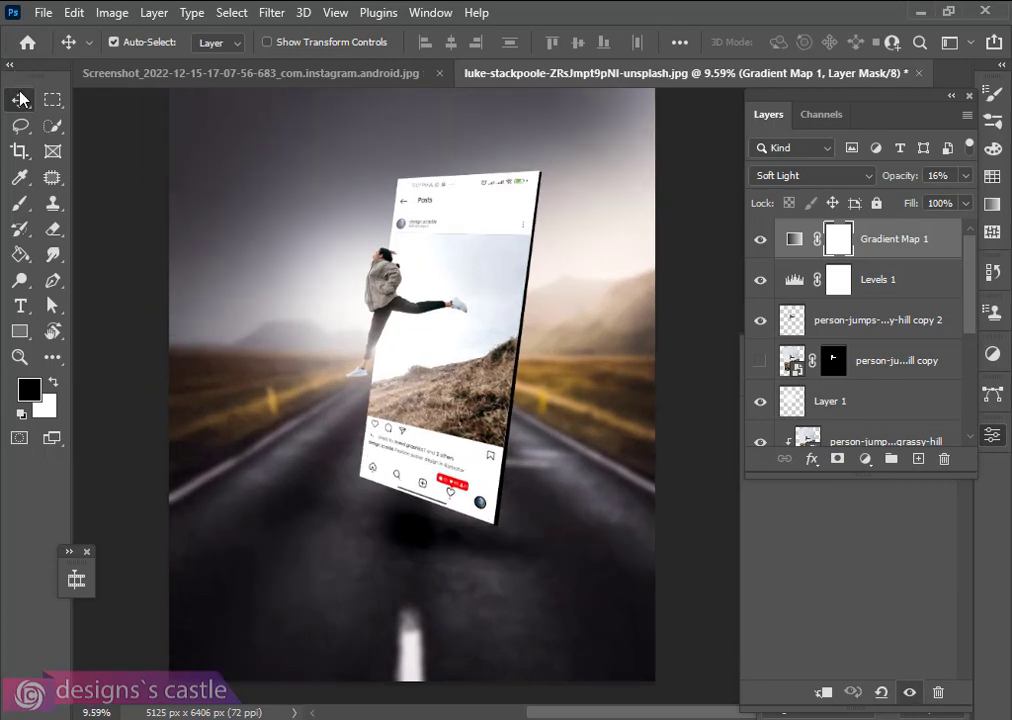
scroll(300, 230, "up", 1)
scroll(398, 310, "down", 1)
scroll(398, 320, "right", 1)
- Make the hidden masked copy of the jumping-person layer visible
left_click(948, 241)
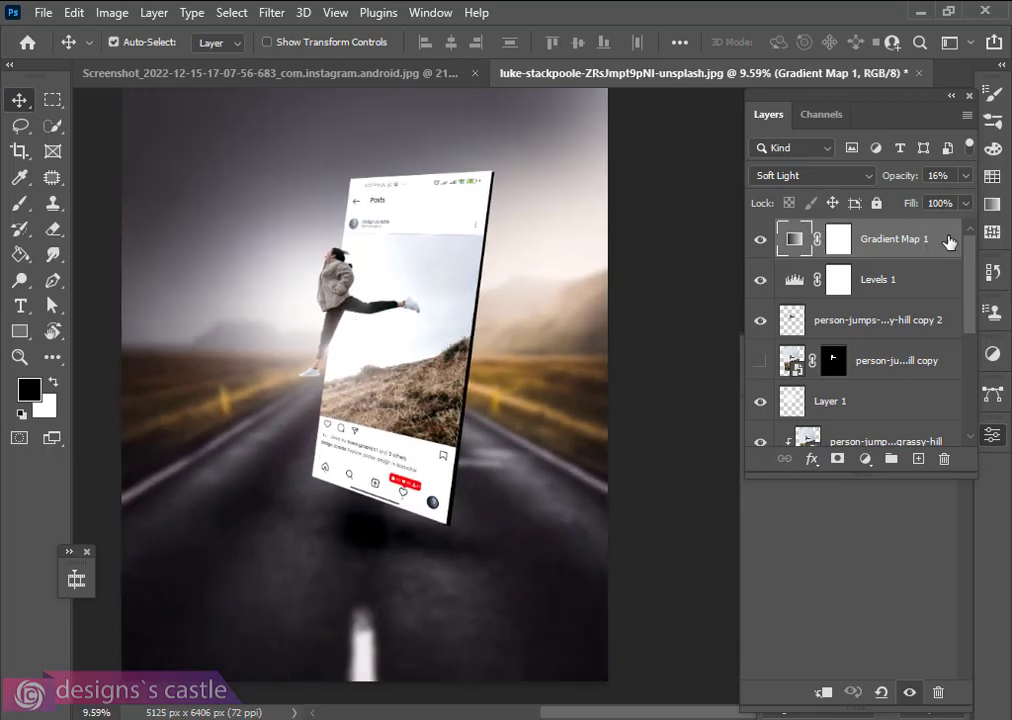
scroll(838, 393, "down", 2)
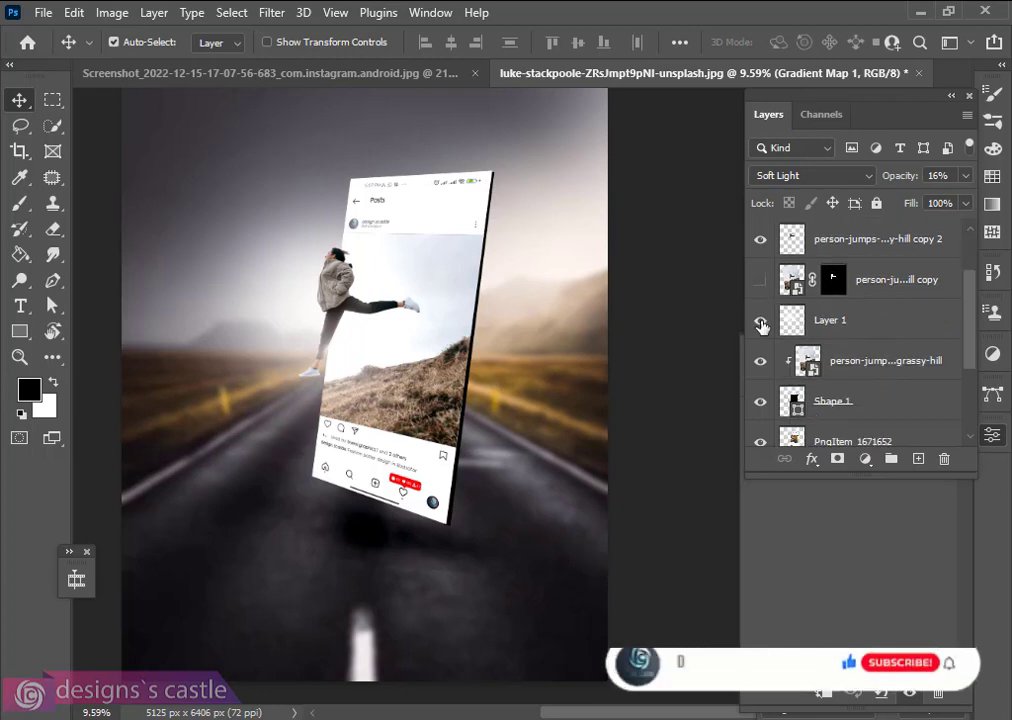
left_click(761, 285)
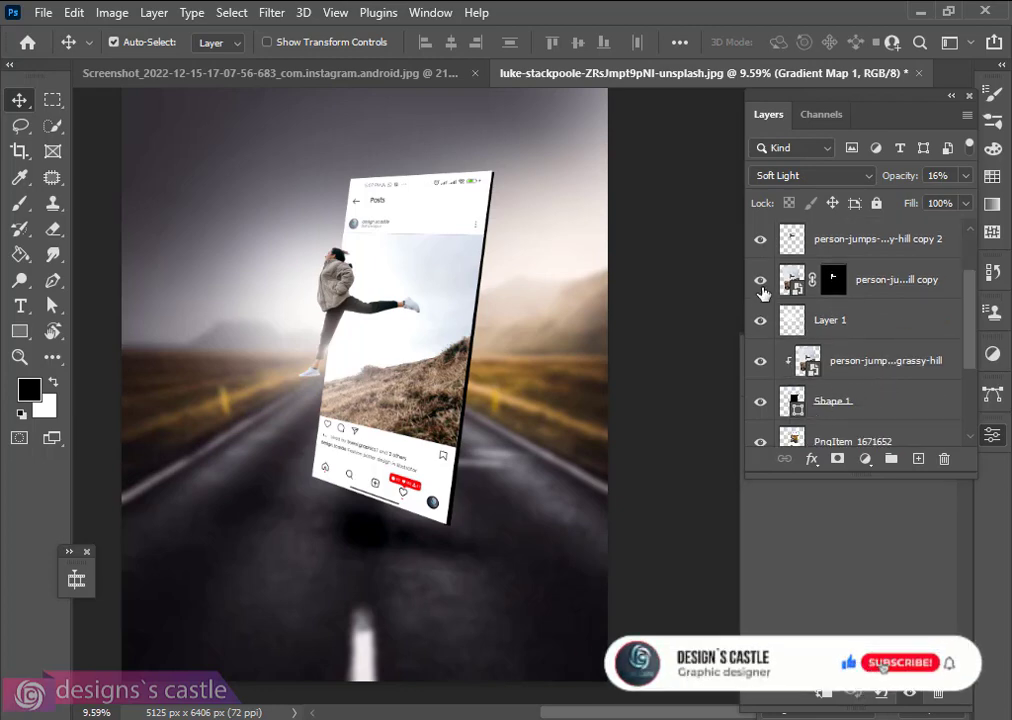
scroll(763, 291, "up", 2)
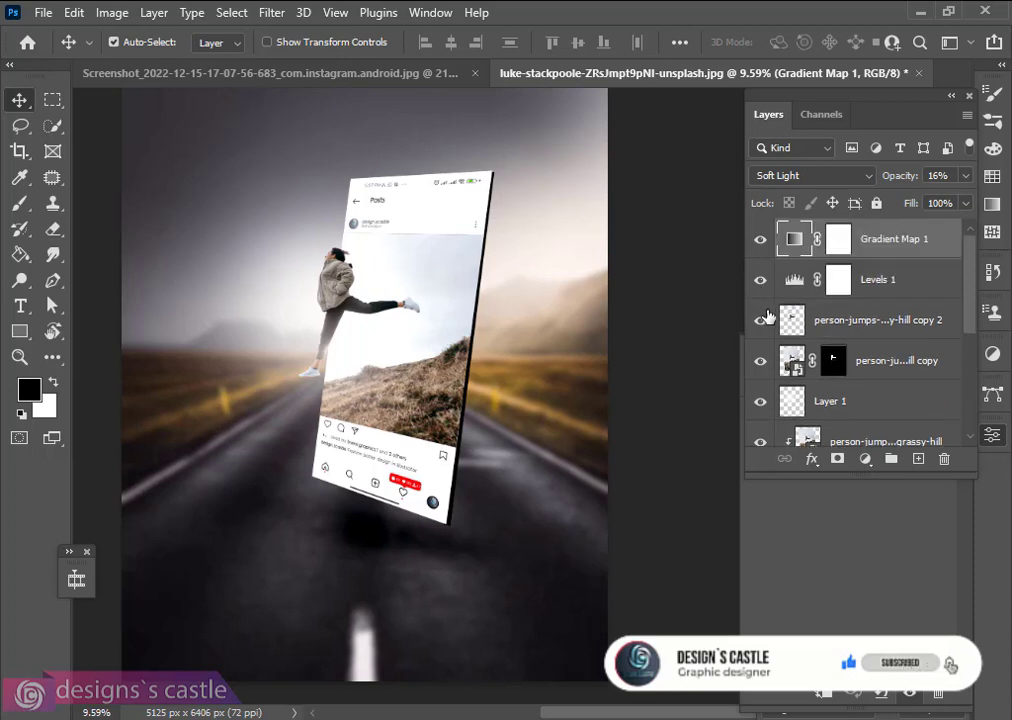
scroll(812, 368, "down", 1)
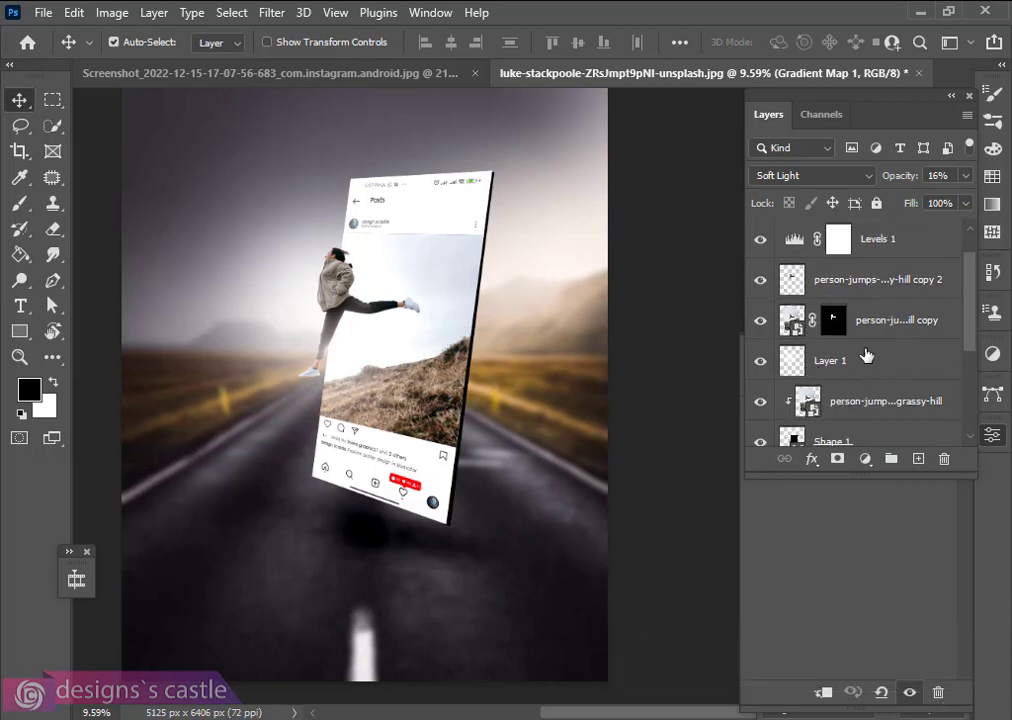
scroll(862, 360, "up", 1)
scroll(707, 384, "up", 1)
- Add a new empty layer between the masked person copy and the person copy 2 layer
left_click(912, 320)
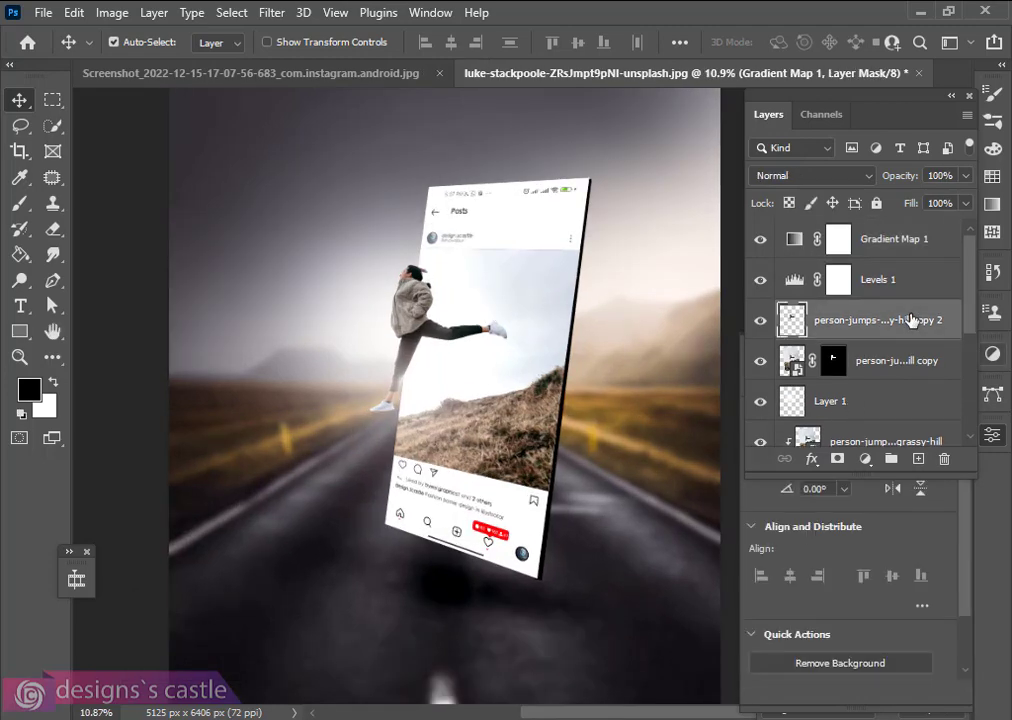
left_click(902, 372)
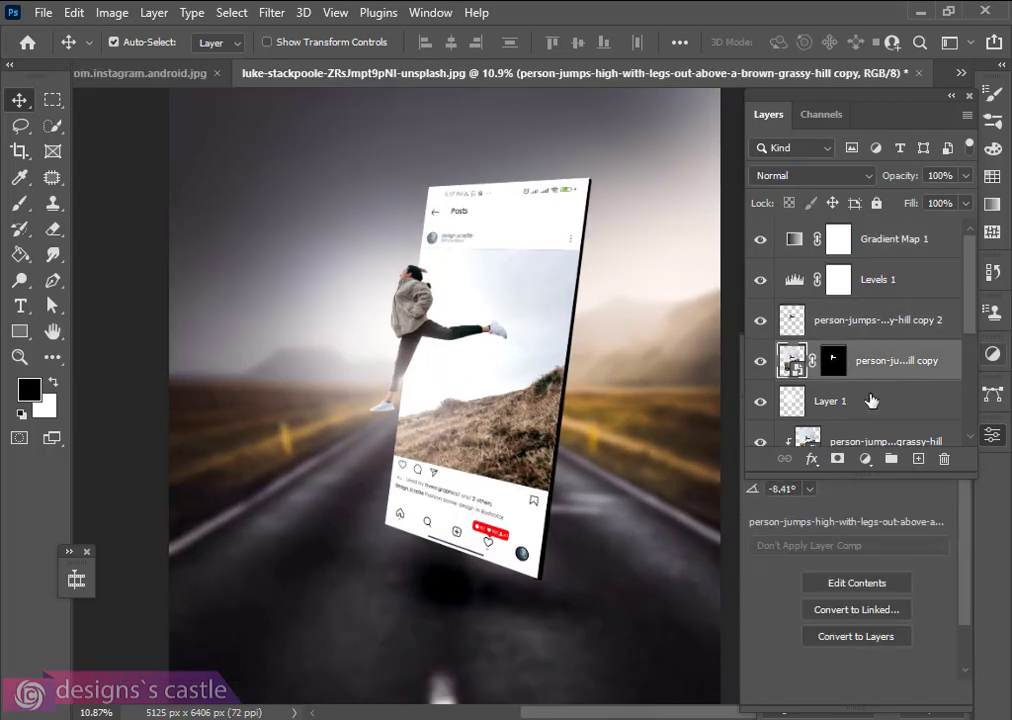
left_click(918, 460)
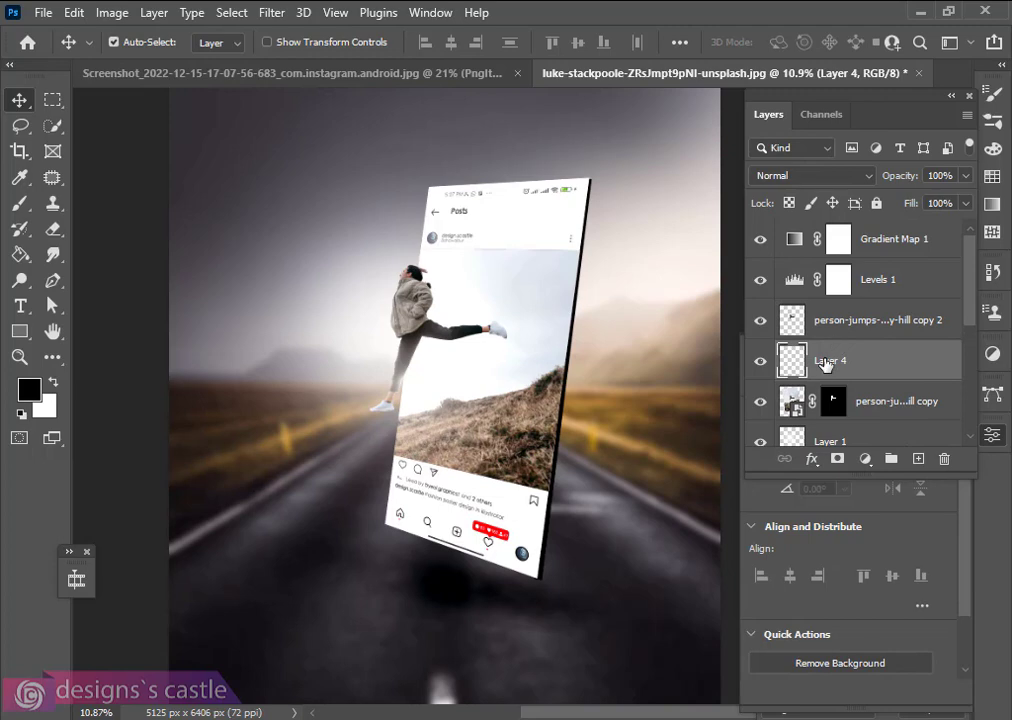
- Paint a soft black shadow around the jumping person's body on Layer 4 with a 139 px brush at 35% opacity
key("b")
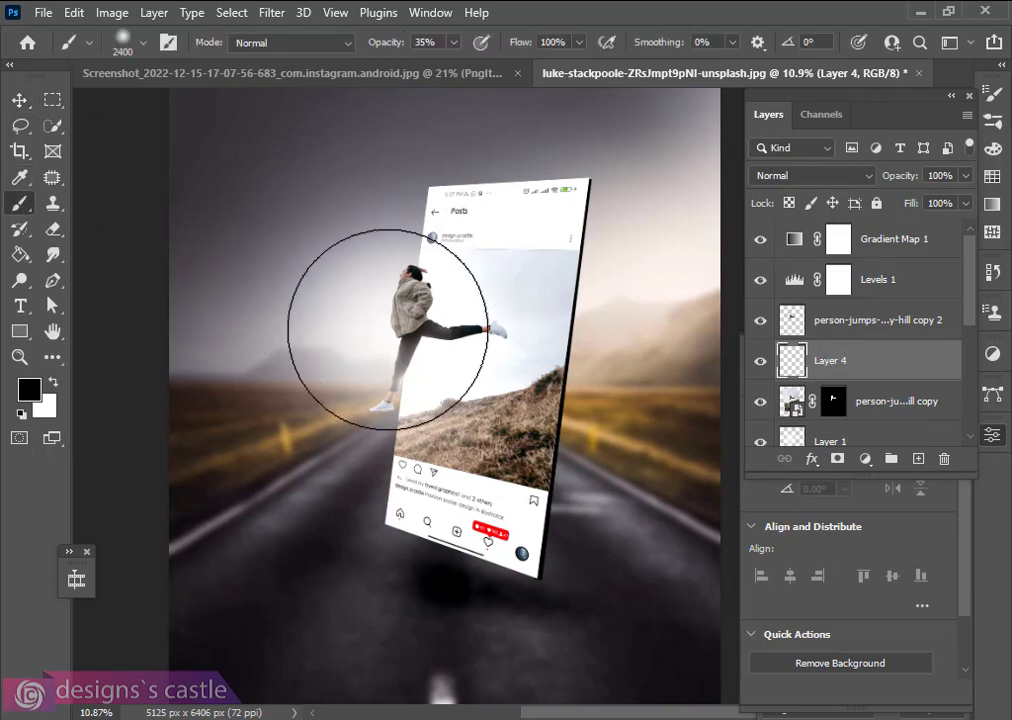
left_click(140, 42)
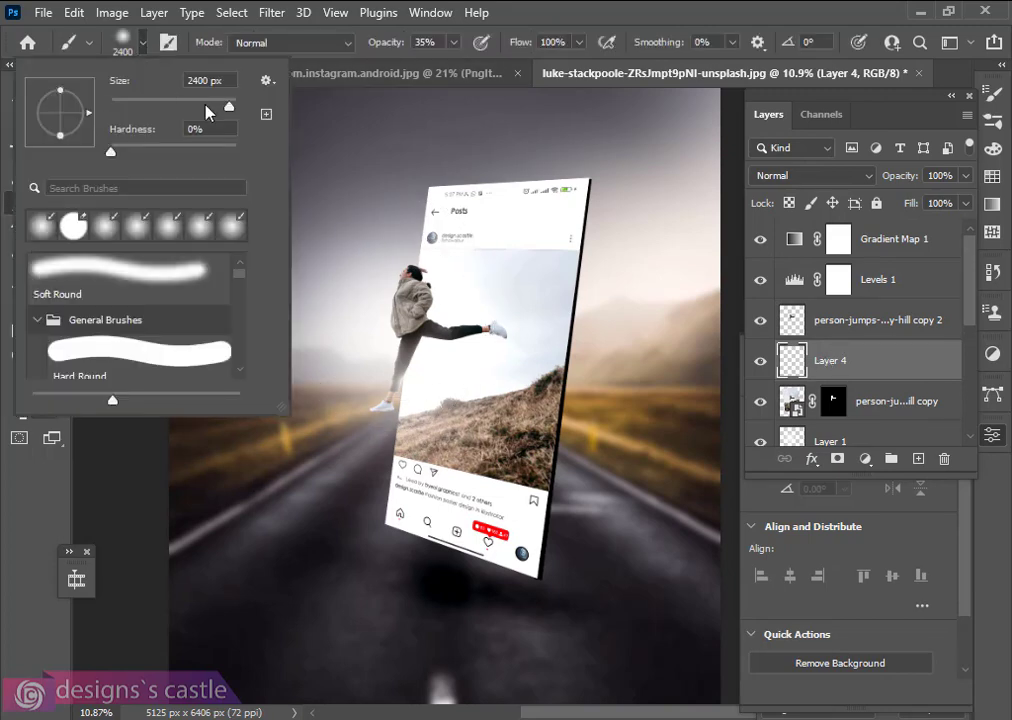
mouse_move(206, 105)
left_mouse_down()
mouse_move(160, 106)
mouse_move(186, 107)
left_mouse_up()
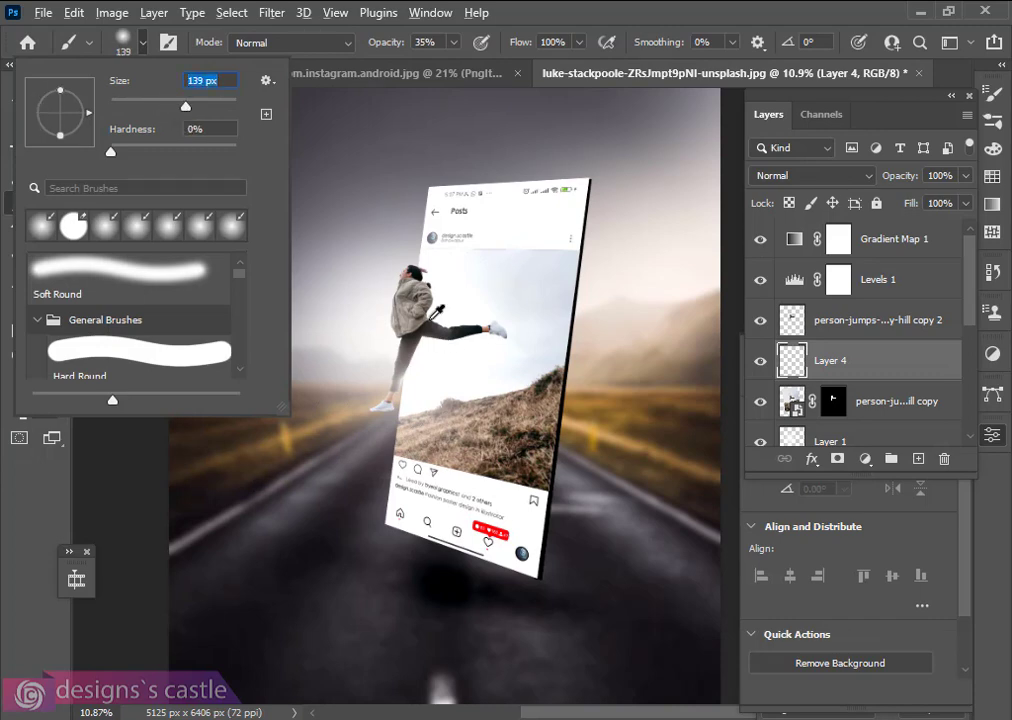
key("Return")
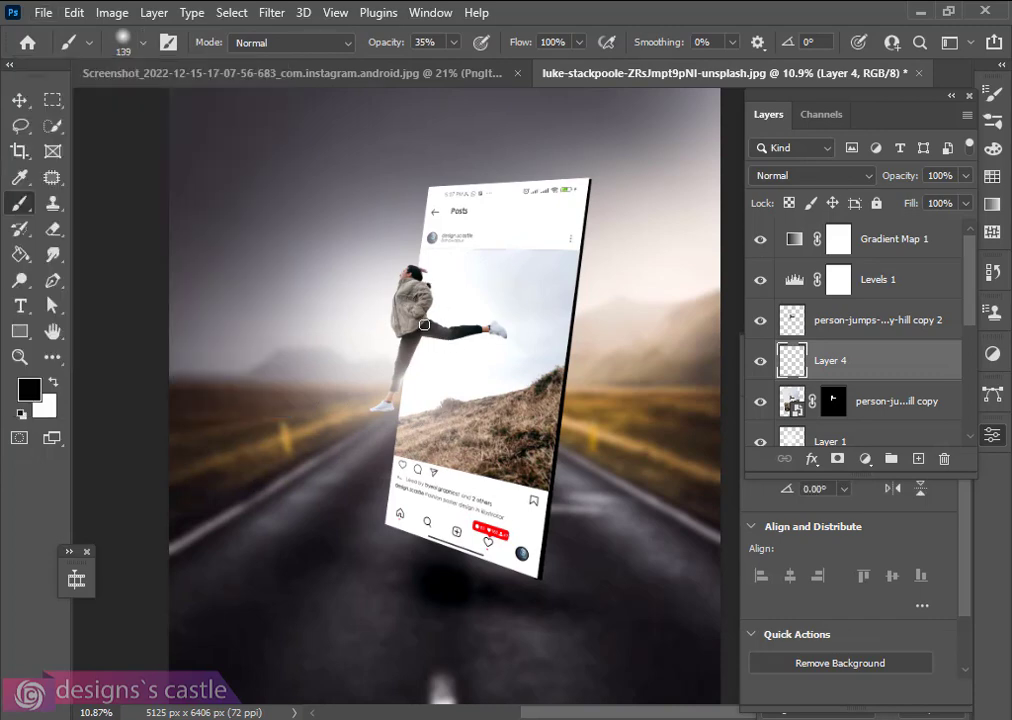
scroll(418, 300, "up", 2)
scroll(428, 280, "up", 3)
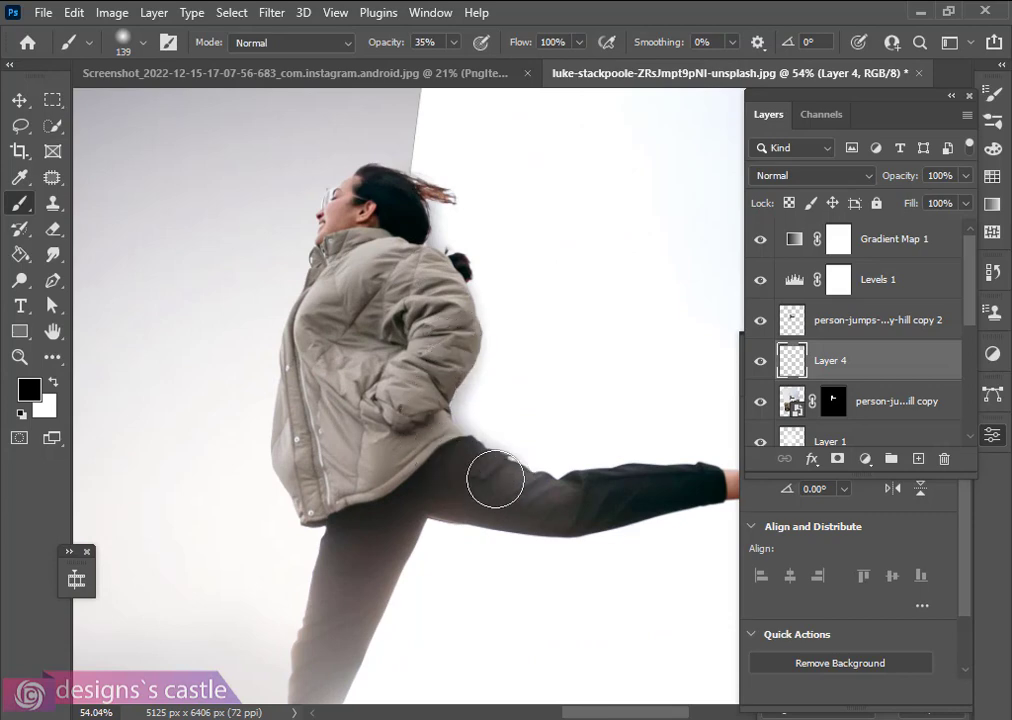
scroll(434, 452, "down", 3)
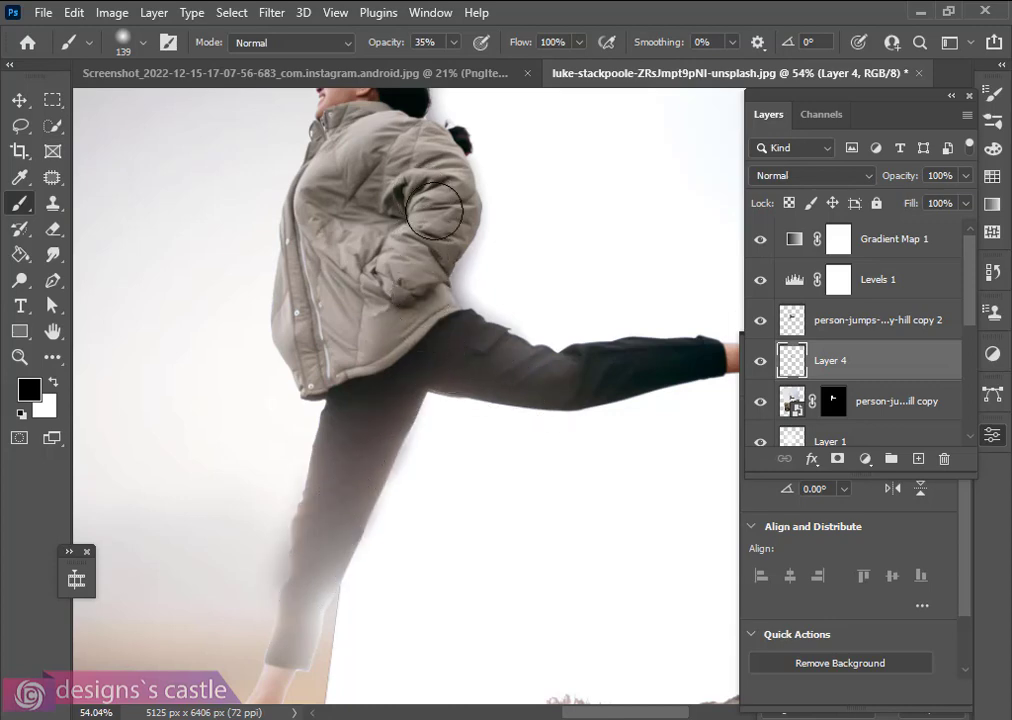
scroll(436, 270, "up", 3)
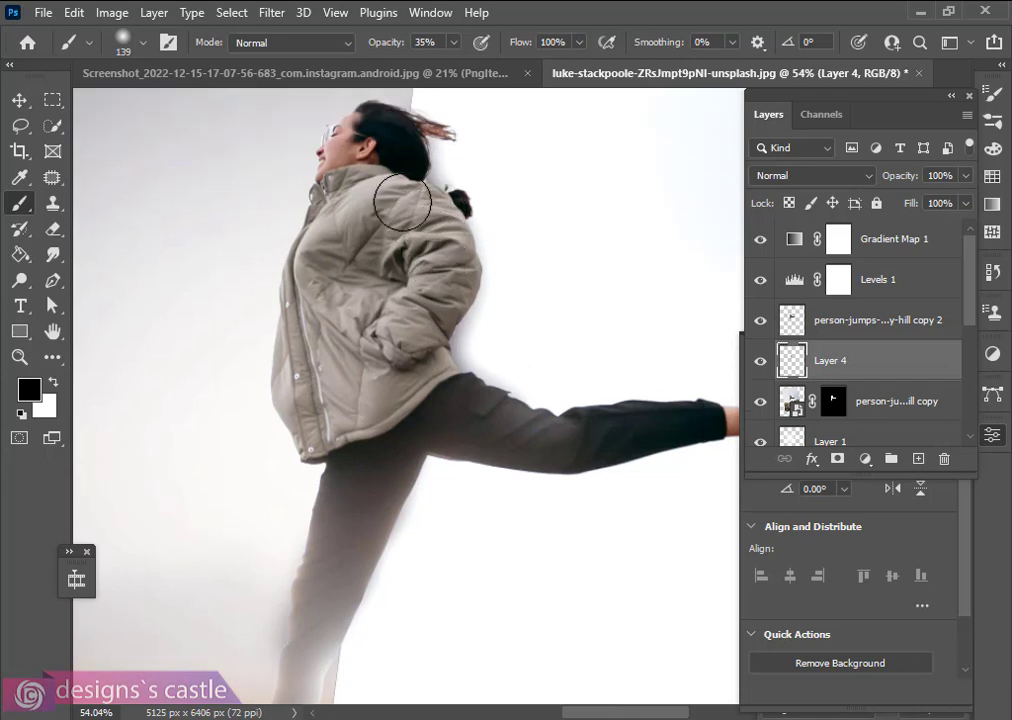
scroll(394, 250, "up", 6)
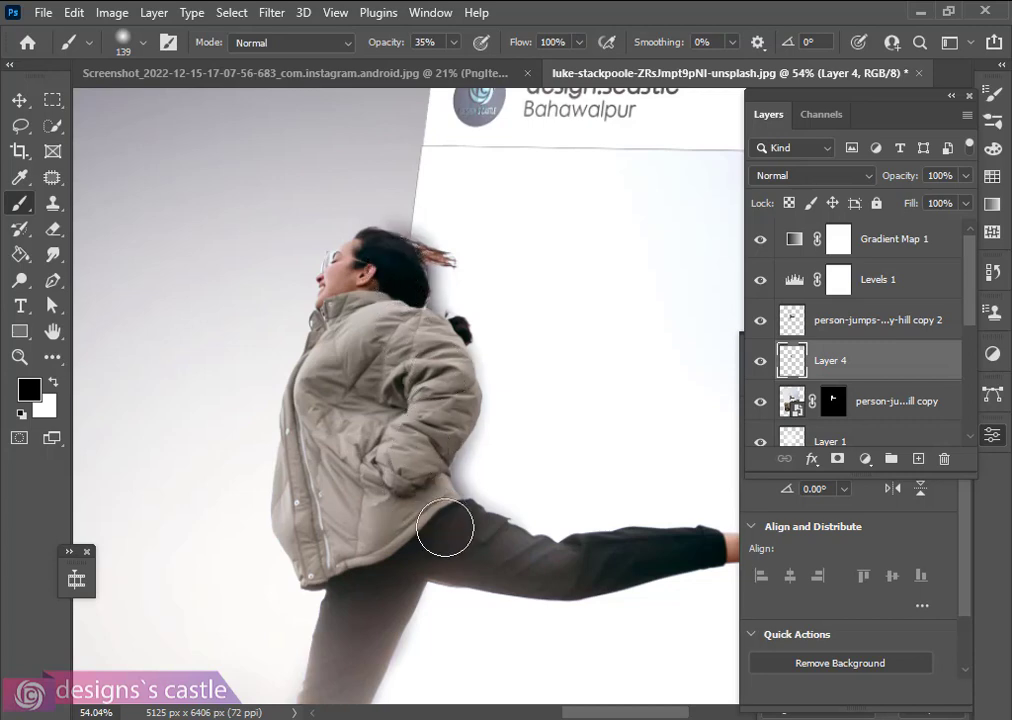
scroll(427, 438, "down", 2)
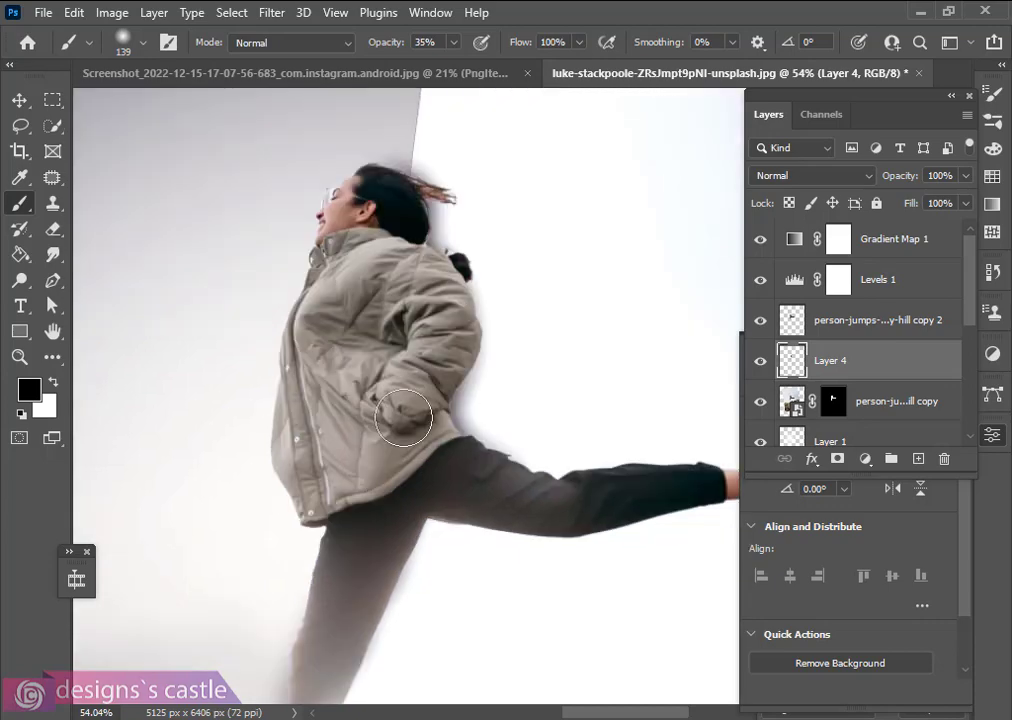
scroll(388, 509, "down", 5)
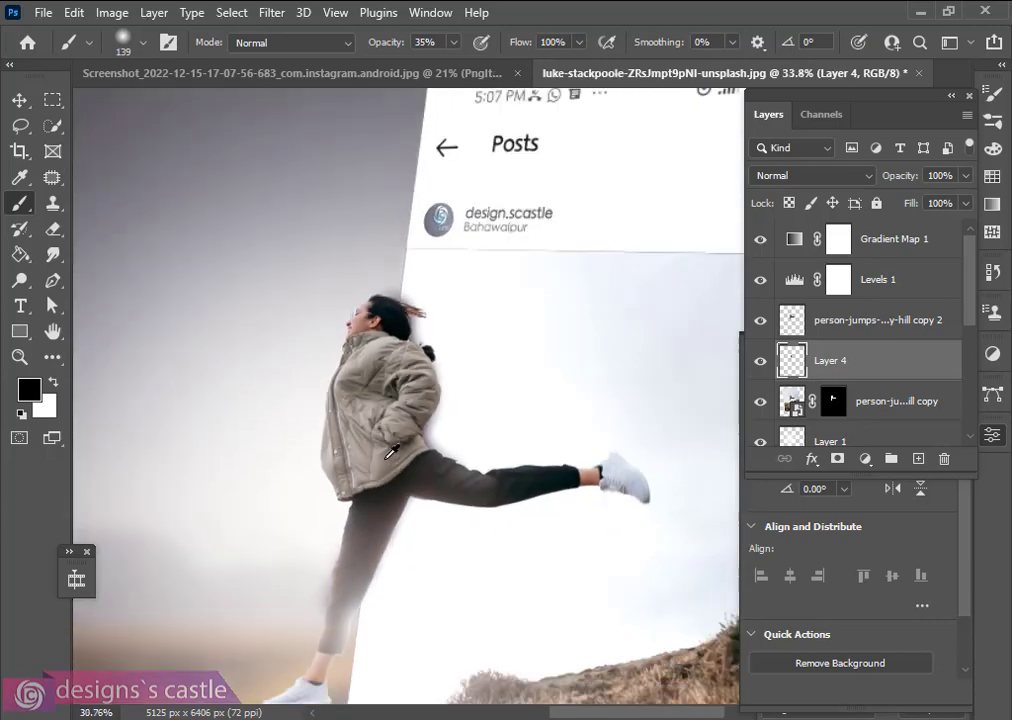
scroll(384, 459, "down", 3)
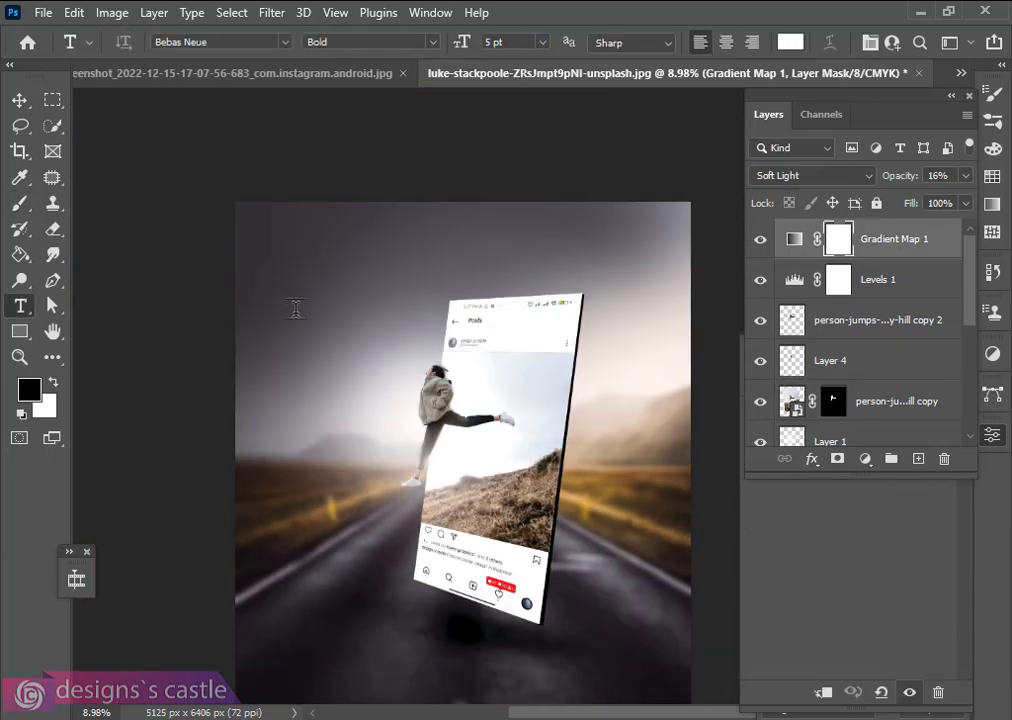
- Add the white Bebas Neue Bold text "3d pop out" above all layers, over the sky beside the tilted frame
left_click(295, 309)
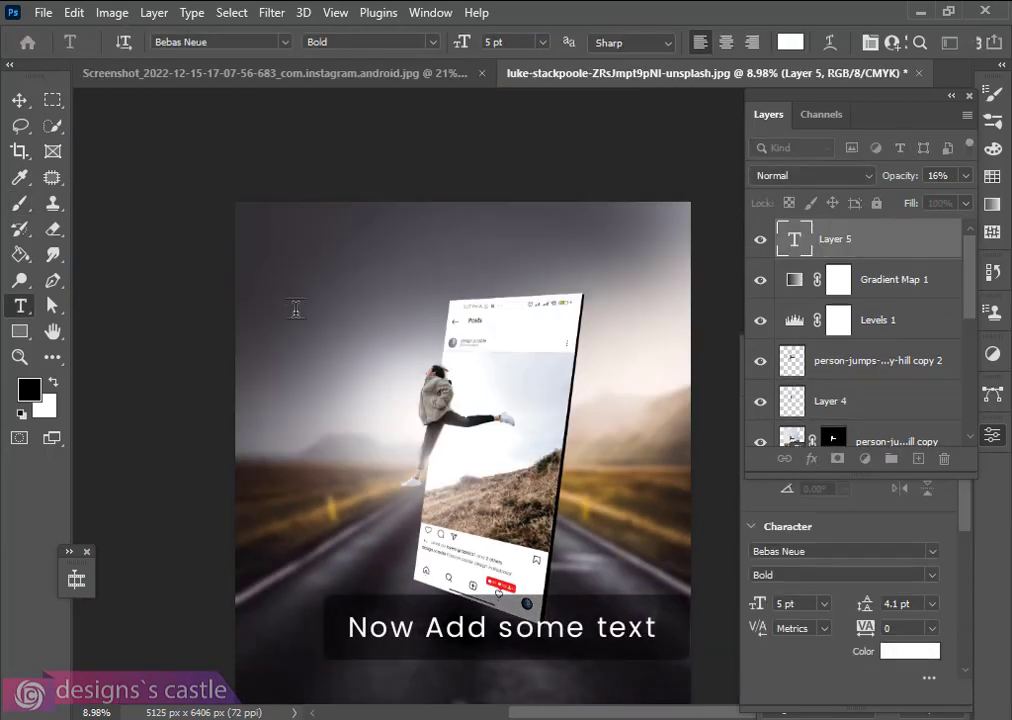
type("3d pop out")
left_click(17, 102)
- Scale the "3d pop out" text up to about 486 pt and position it in the image's upper-left area
key("ctrl+t")
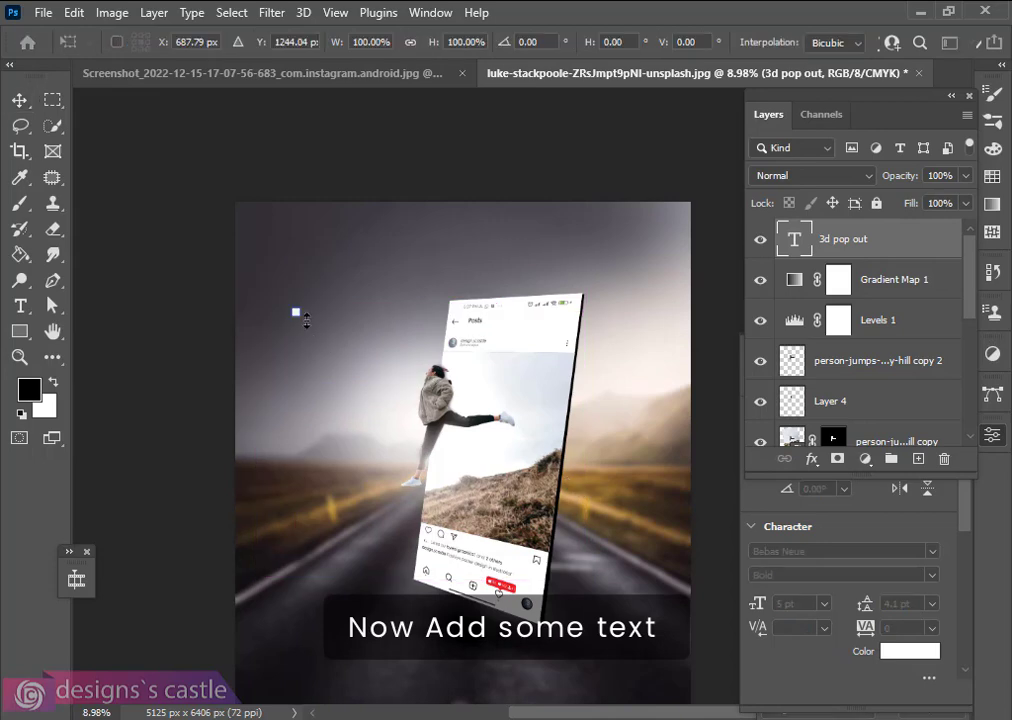
left_click_drag(301, 317, 351, 372)
left_click_drag(328, 331, 347, 242)
key("ctrl+z")
left_click_drag(377, 290, 405, 311)
left_click(18, 103)
scroll(343, 312, "down", 3)
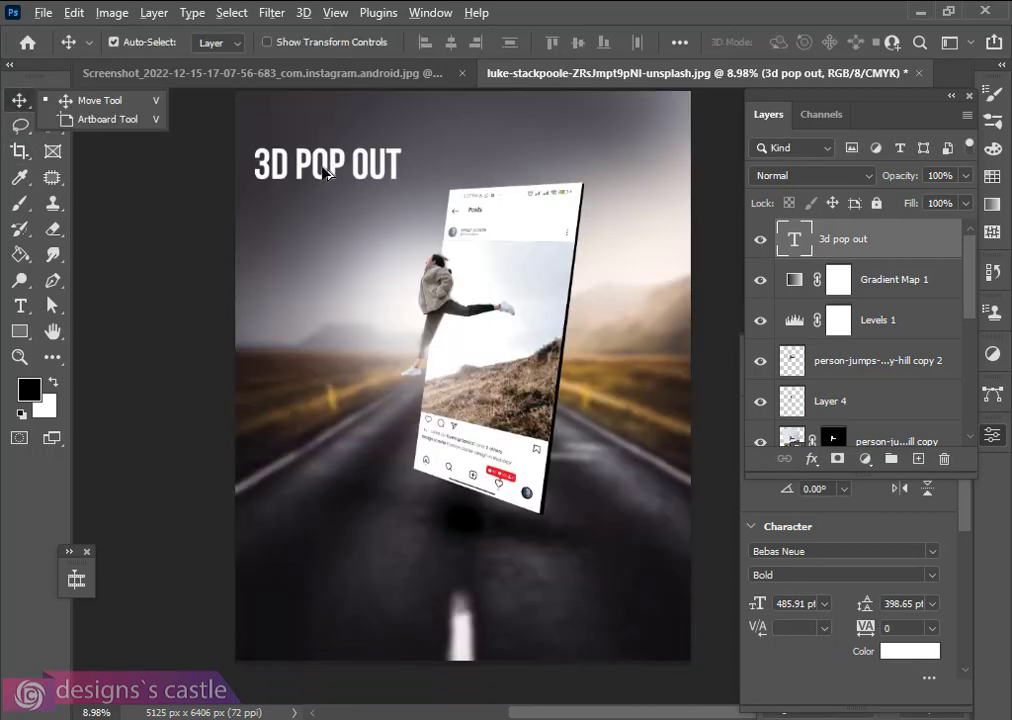
- Duplicate the "3d pop out" text directly below the original and change the copy's wording to "EFFECT"
left_click_drag(323, 165, 324, 207)
key("ctrl+z")
left_click(21, 305)
left_click_drag(252, 205, 410, 212)
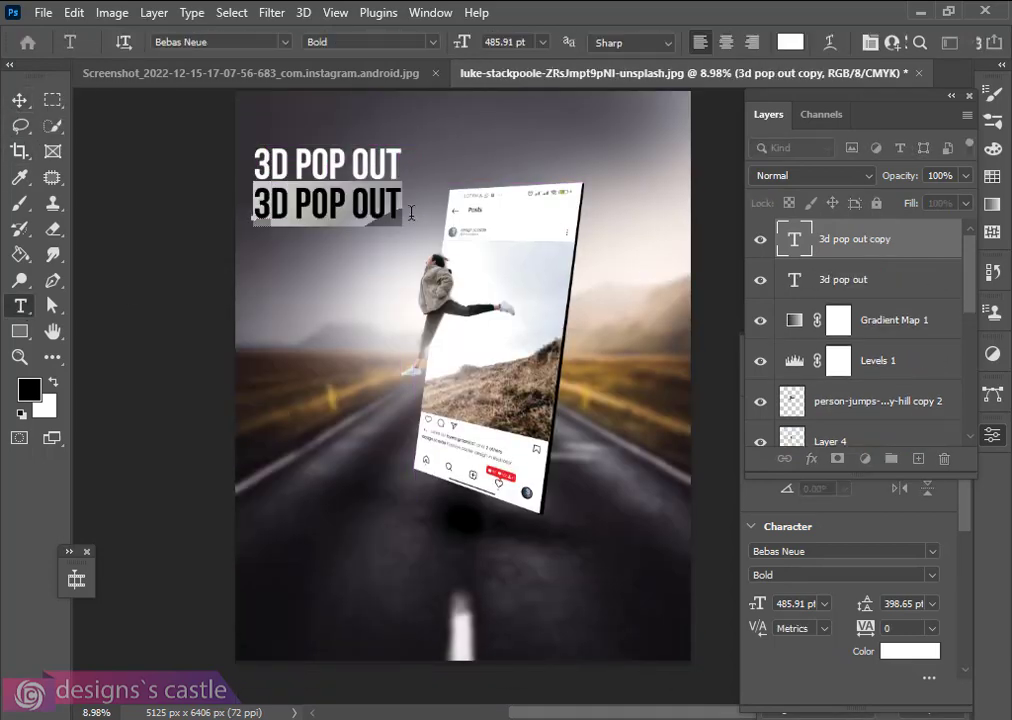
type("EFFECT")
left_click(18, 100)
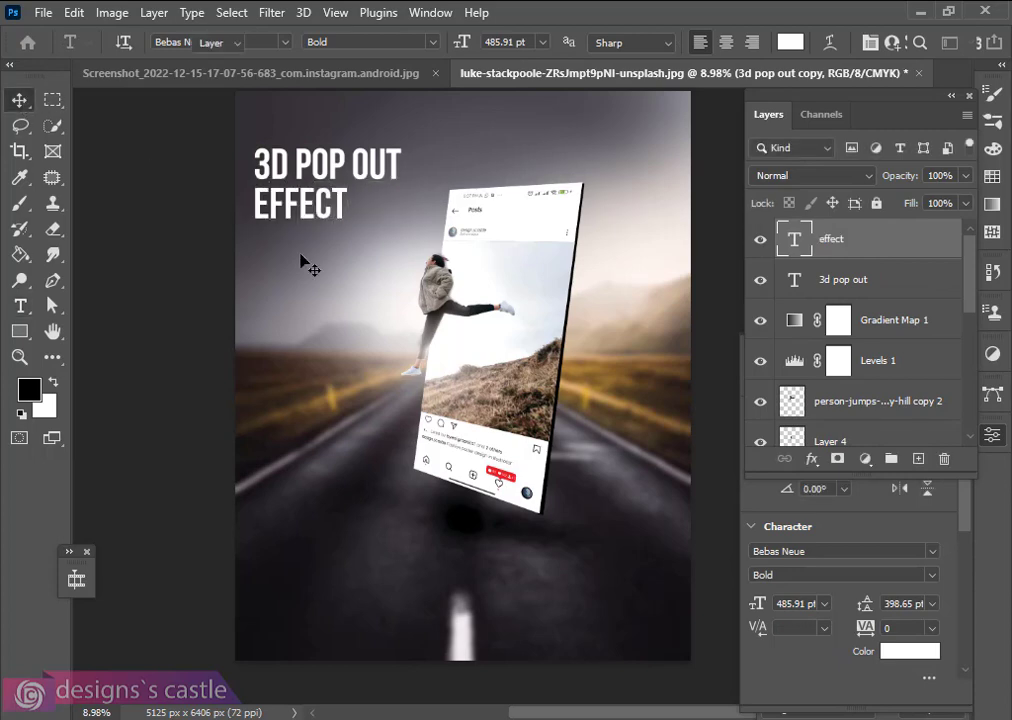
- Enlarge the "EFFECT" text to about 577 pt, keeping its left edge aligned with the line above
key("ctrl+t")
left_click_drag(348, 226, 365, 234)
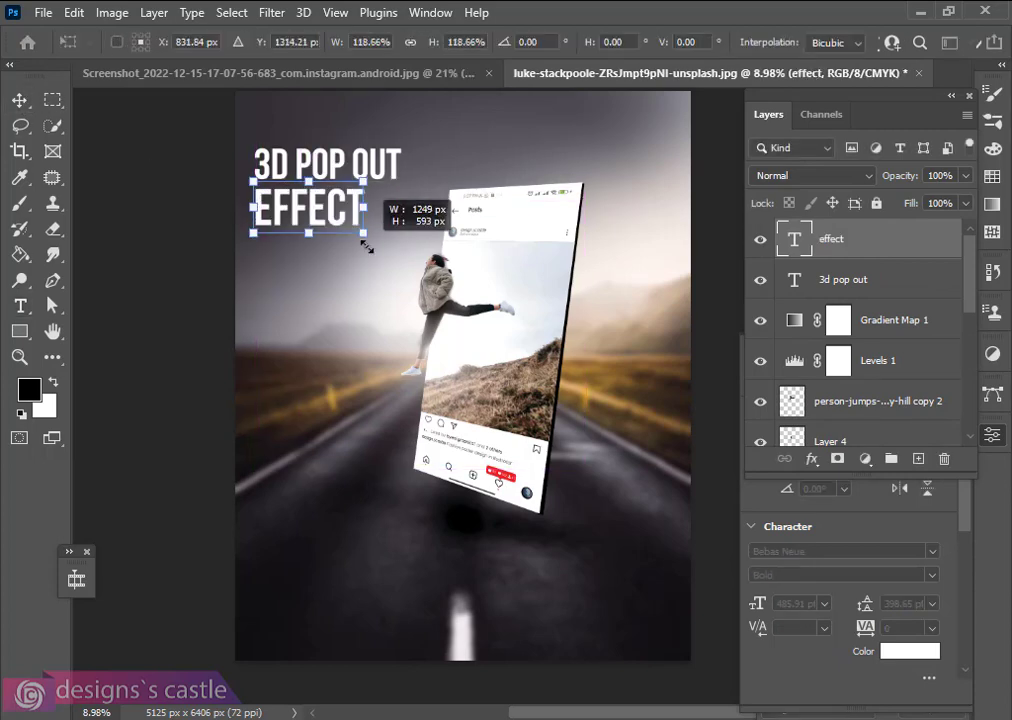
left_click(20, 101)
scroll(304, 243, "up", 2)
- Add the text "in photoshop" below the title and scale it up to about 183 pt
key("t")
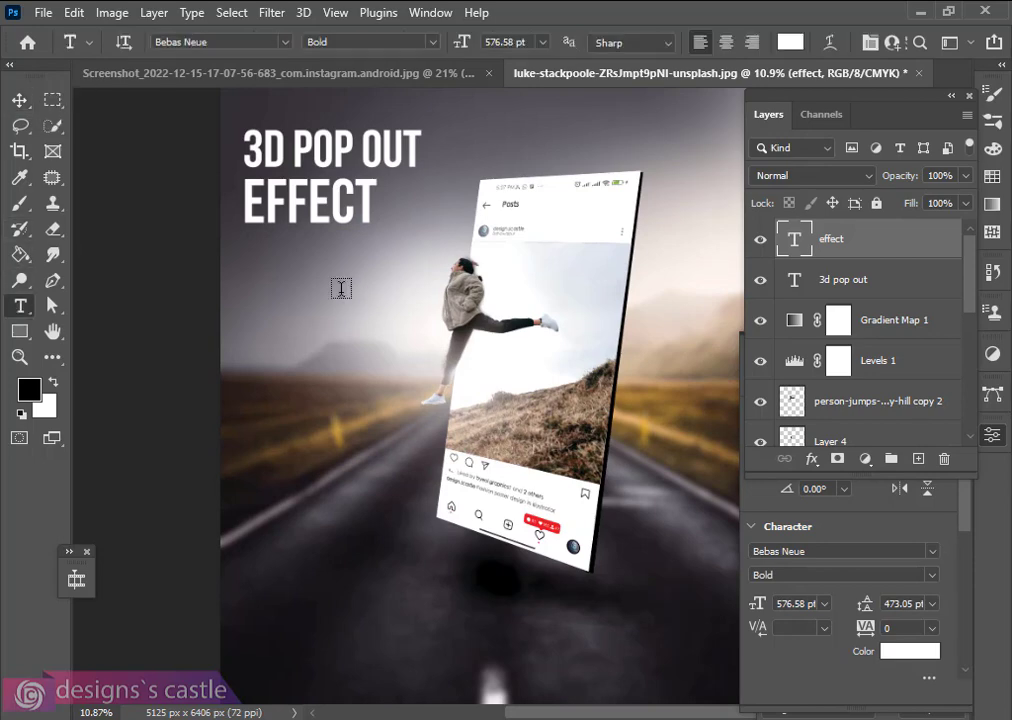
left_click(306, 278)
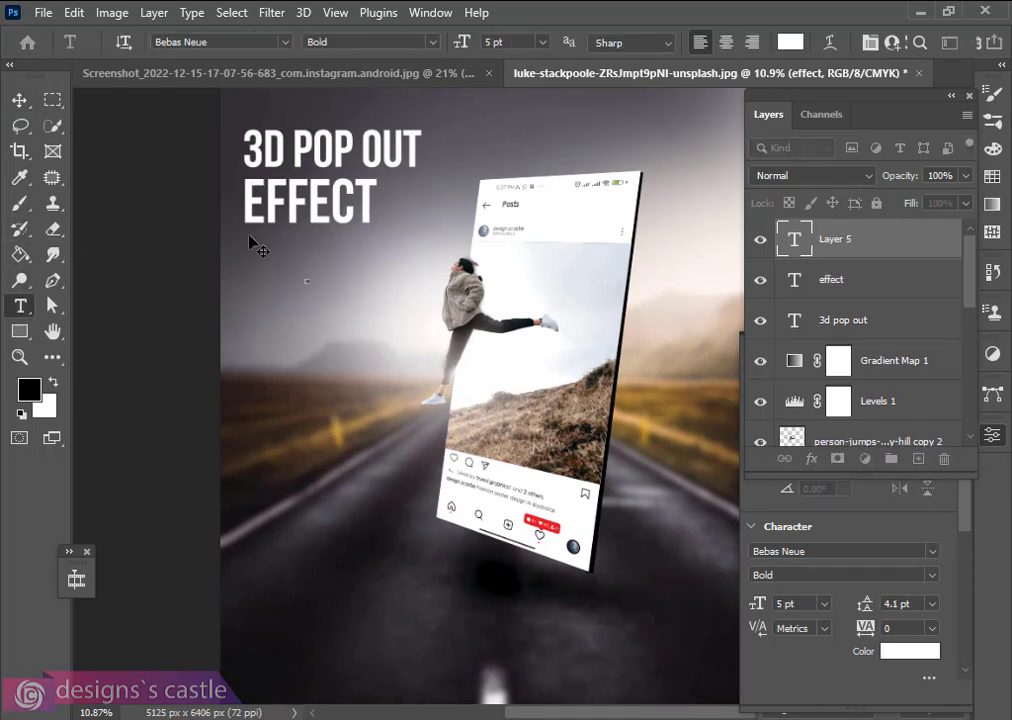
left_click(18, 99)
key("ctrl+t")
left_click_drag(322, 306, 343, 332)
left_click(20, 101)
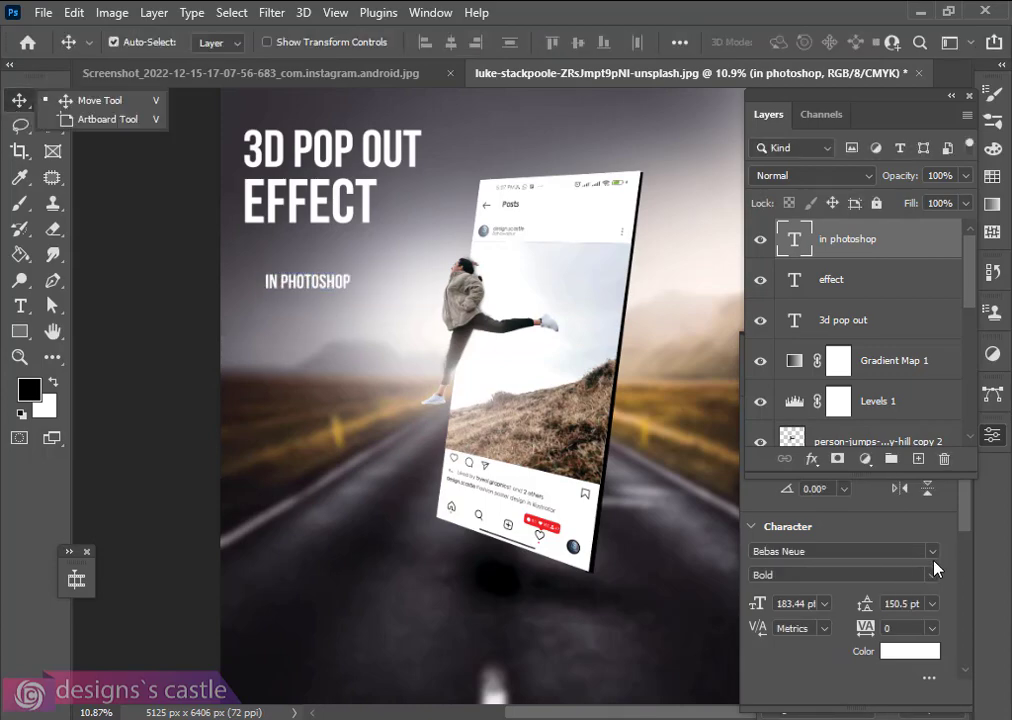
- Set the "in photoshop" text in the Alessa Beilaire Deluxe Italic font and turn off all caps
left_click(932, 552)
left_click(896, 411)
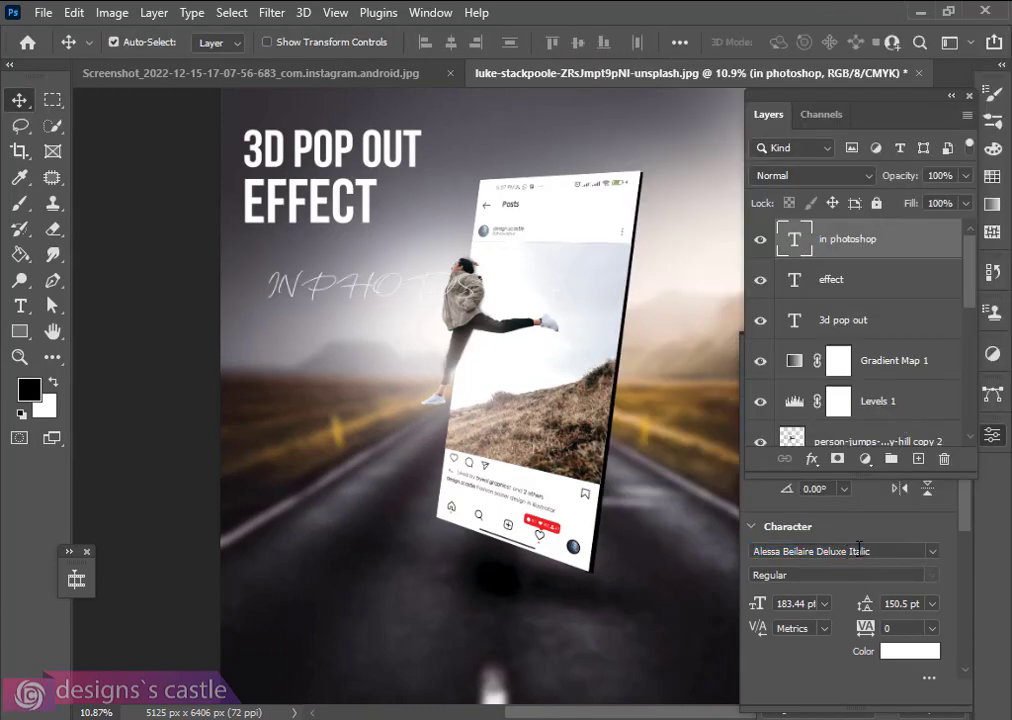
left_click(824, 526)
left_click(758, 527)
left_click(759, 675)
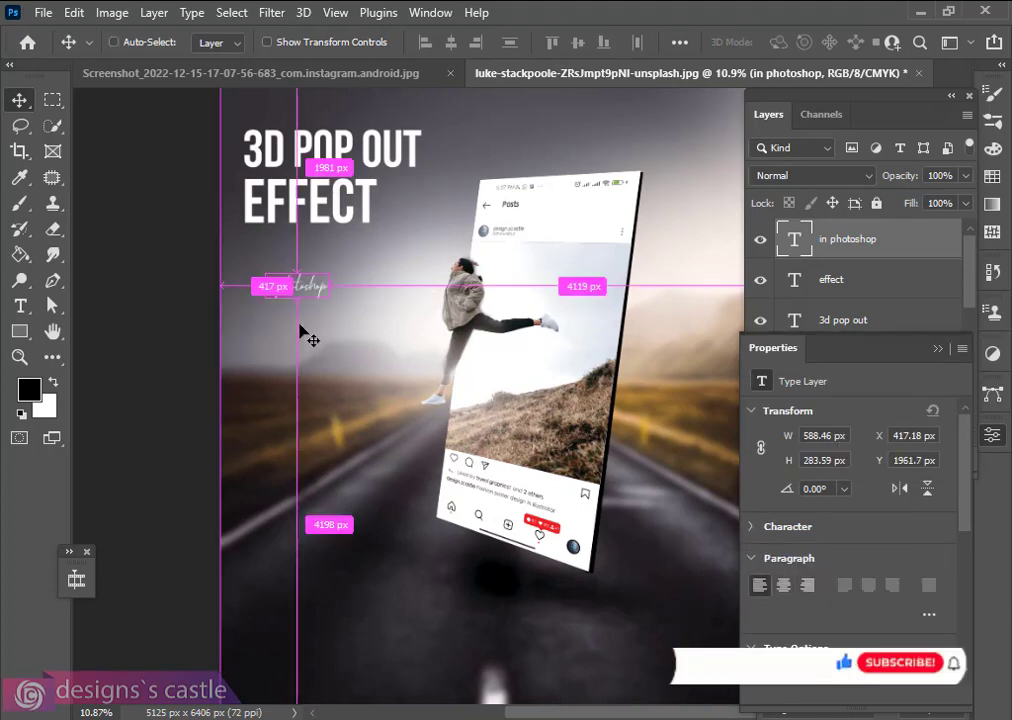
- Scale the "in photoshop" text to about 170% and move it just below the right end of "EFFECT"
scroll(322, 312, "down", 5)
scroll(320, 308, "up", 3)
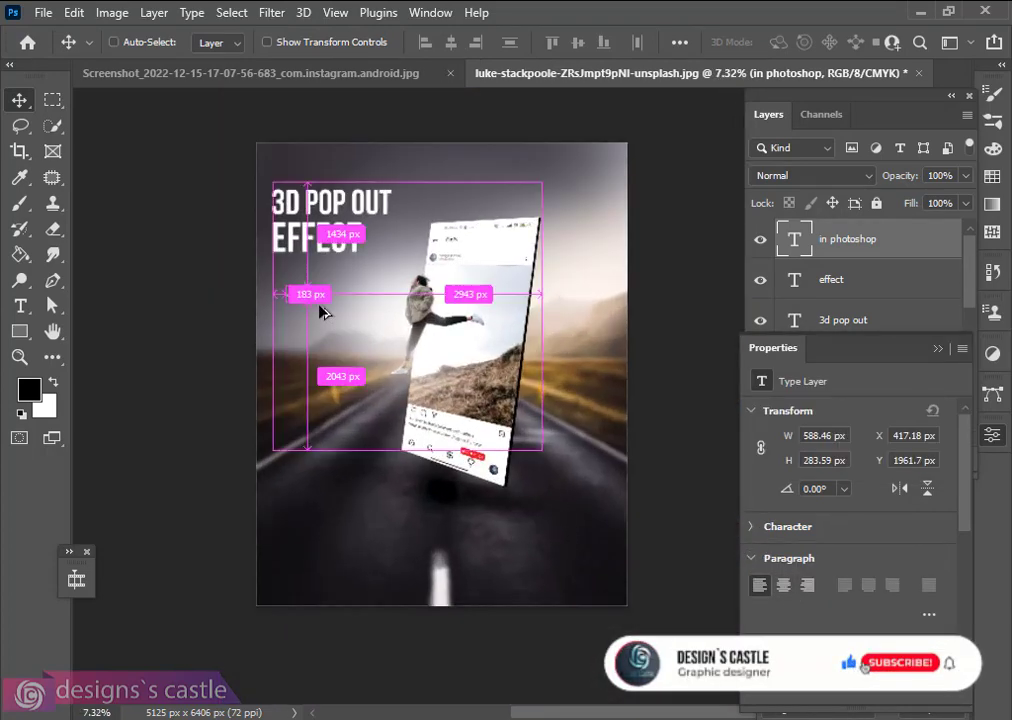
left_click(918, 238)
key("ctrl+t")
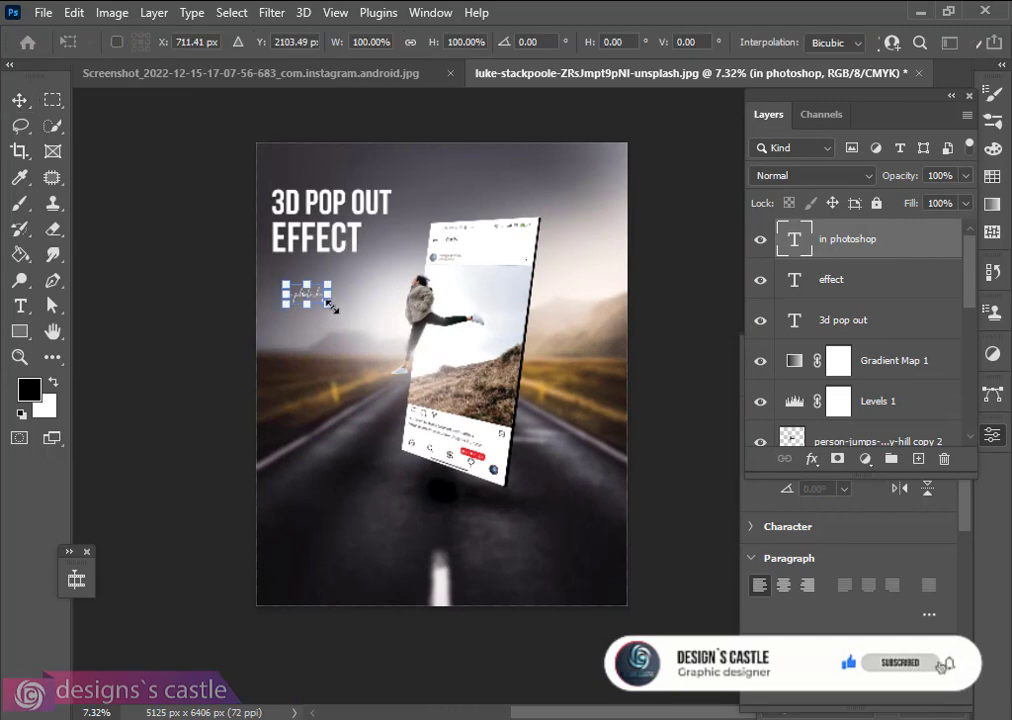
left_click_drag(331, 305, 398, 268)
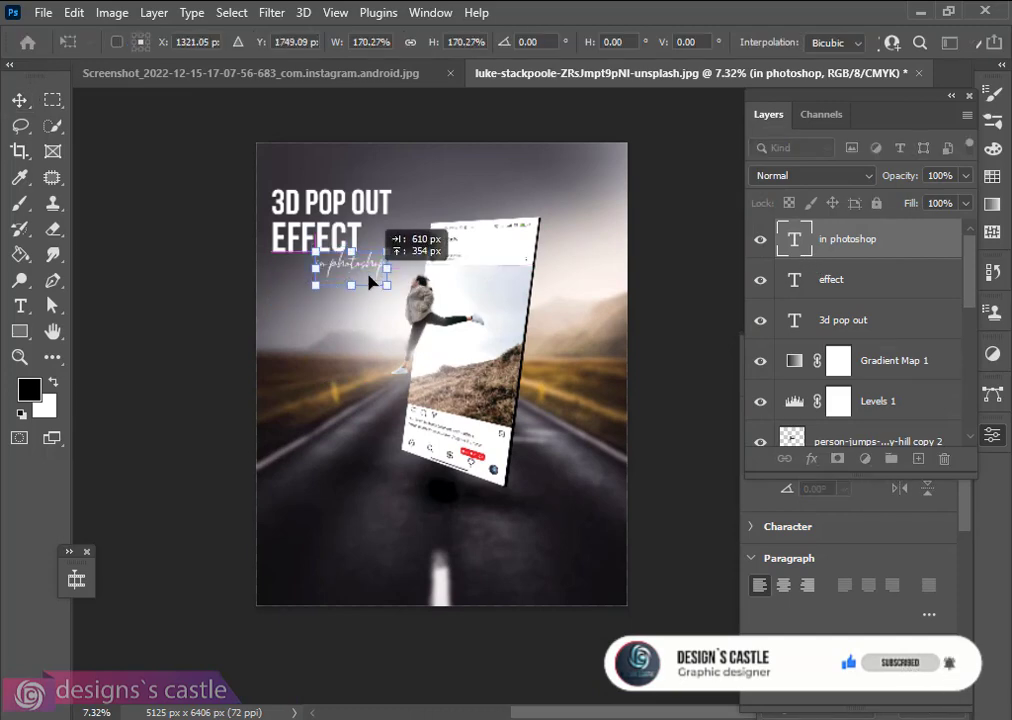
key("Return")
scroll(363, 300, "up", 2)
scroll(323, 332, "down", 1)
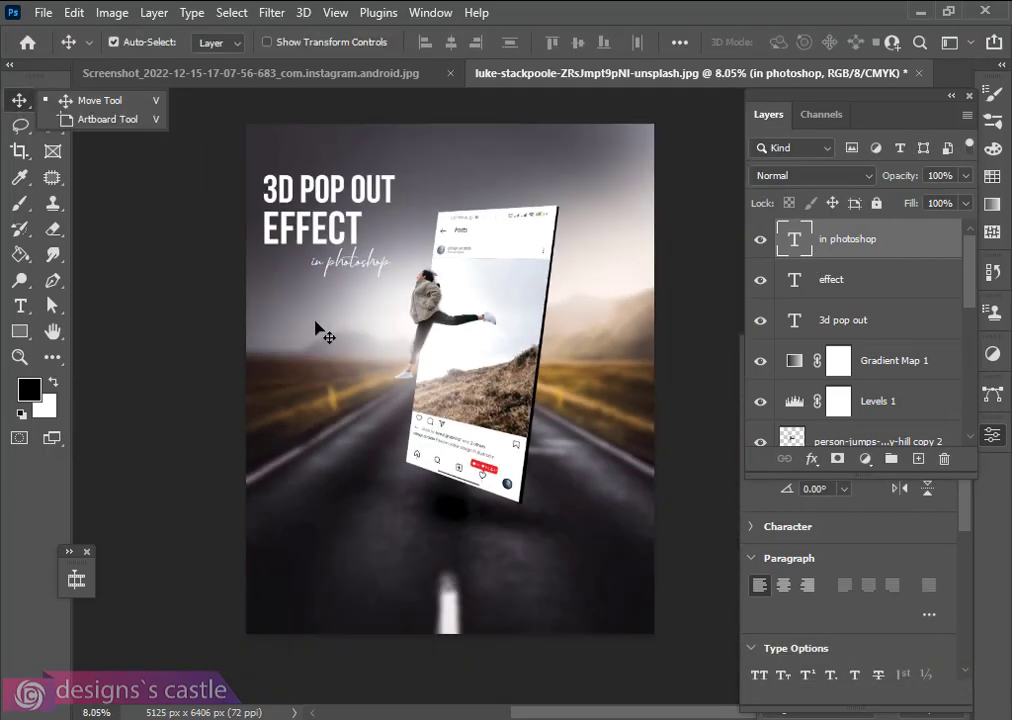
- Place the youtube icons-01 image, scale it to about 1262% and position its social icon row along the image's bottom edge
scroll(323, 332, "down", 1)
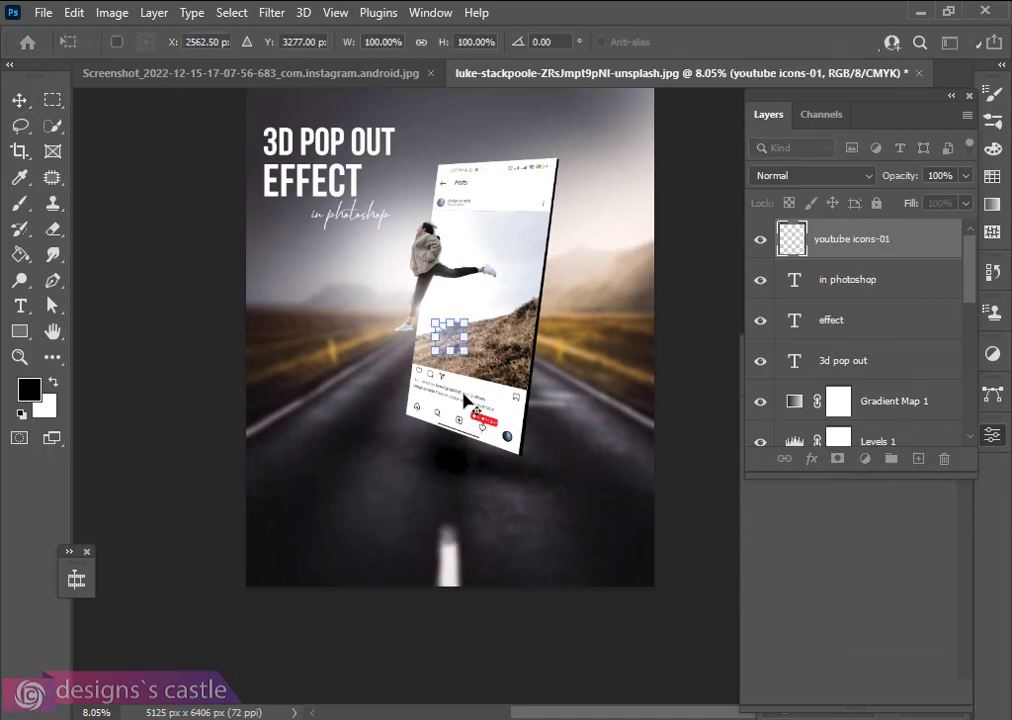
left_click_drag(464, 350, 628, 540)
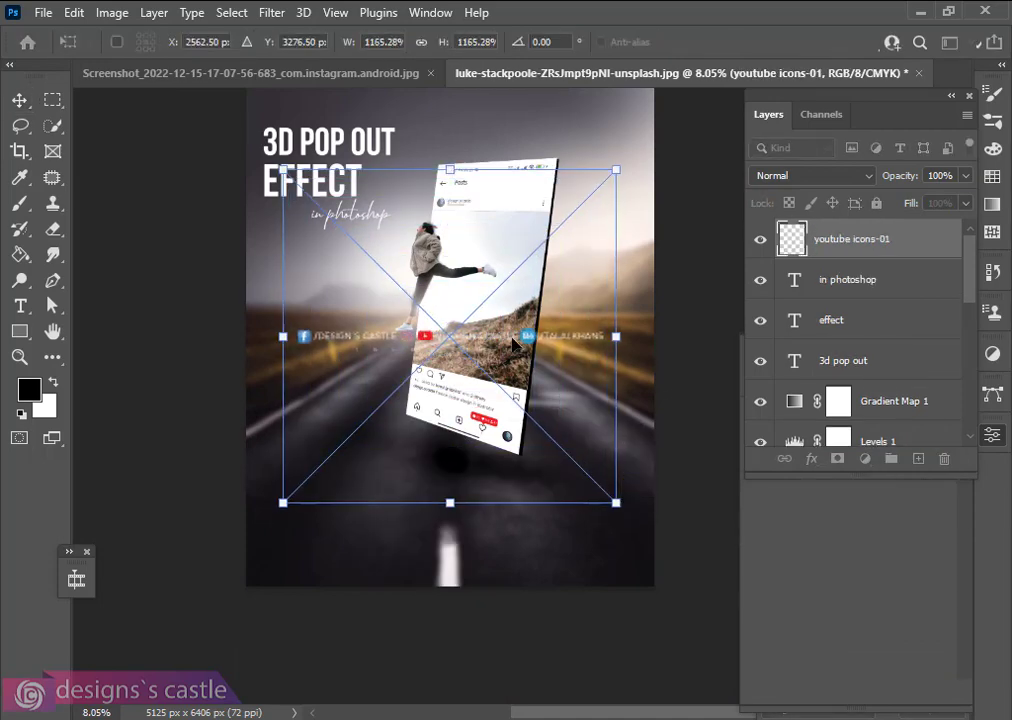
left_click_drag(514, 341, 517, 564)
left_click_drag(620, 391, 632, 377)
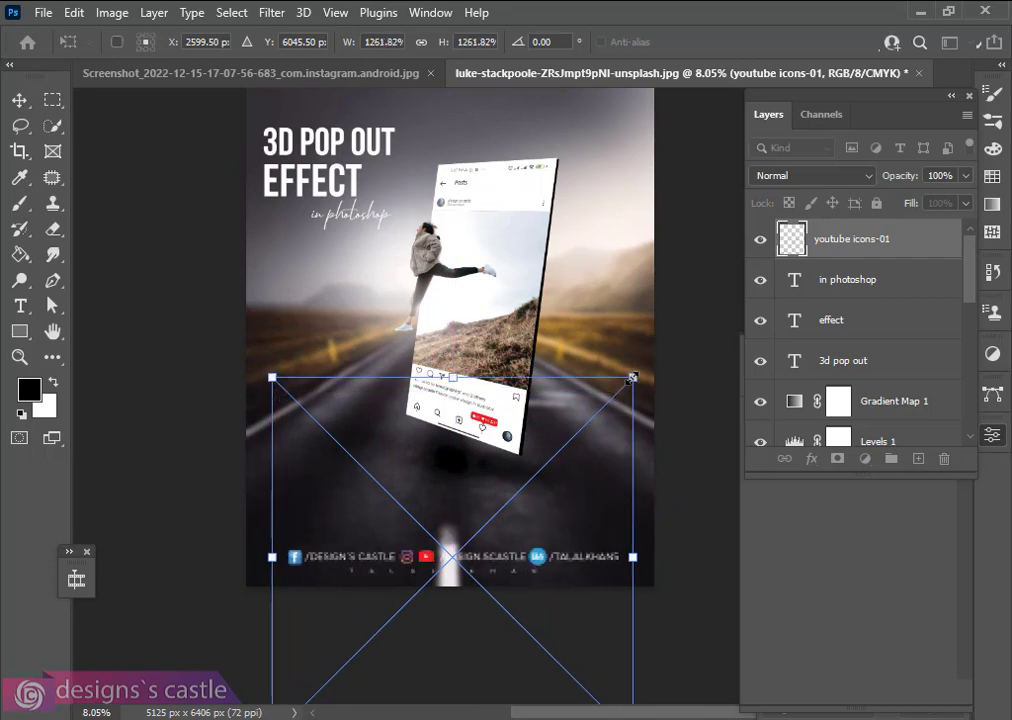
left_click(19, 100)
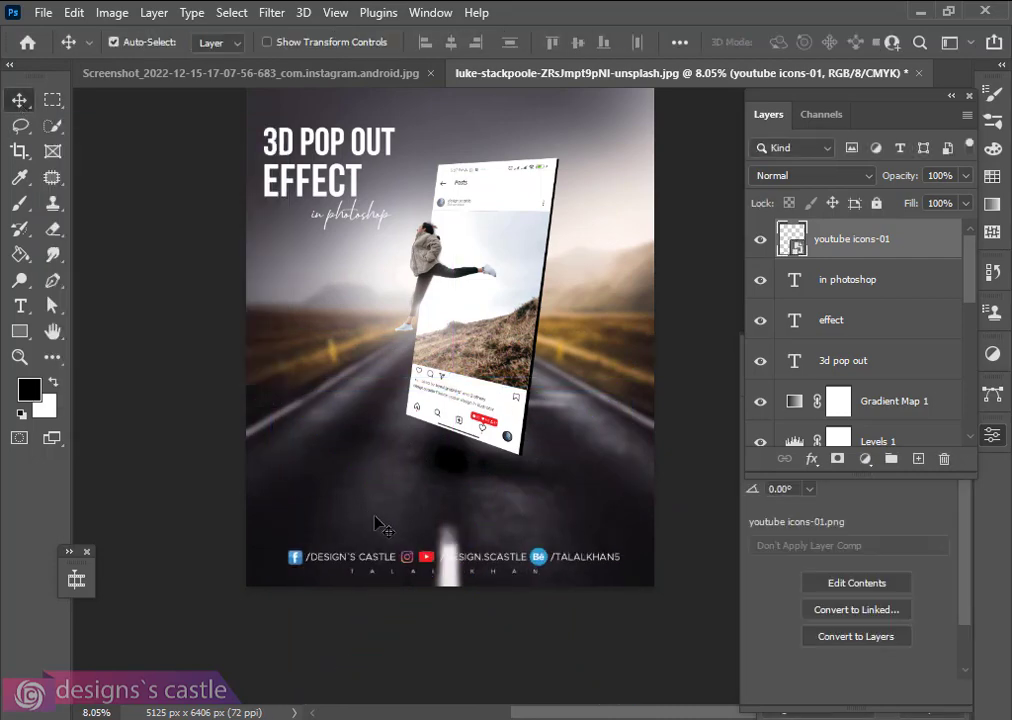
left_click_drag(545, 570, 556, 574)
scroll(505, 557, "down", 2)
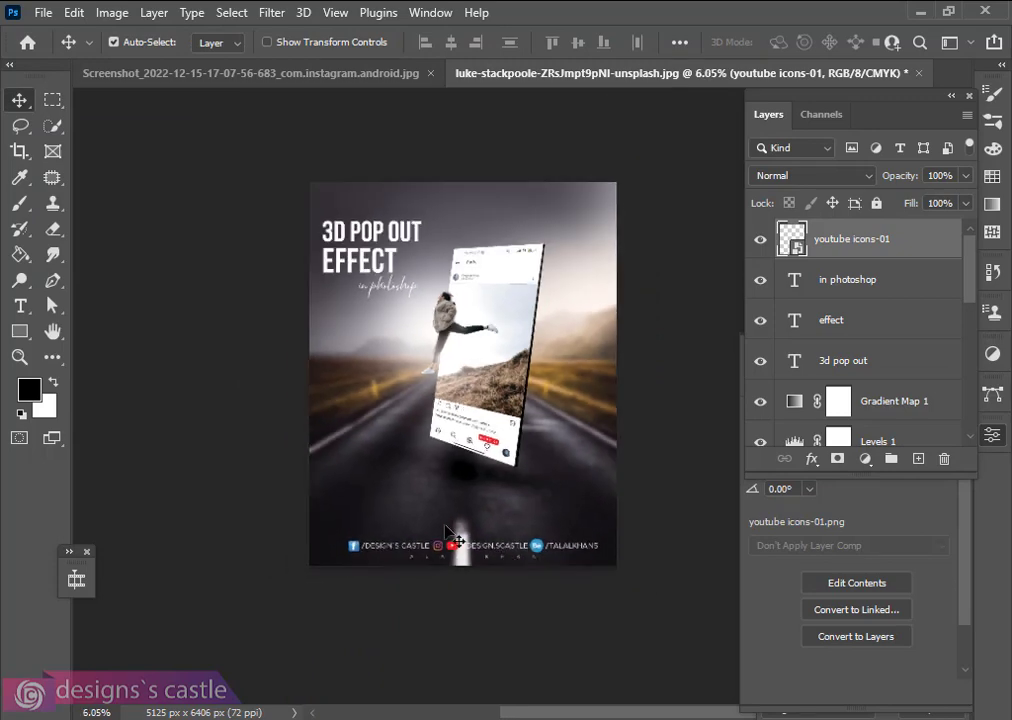
- Place the design`s castle own logo image, resize it and position it in the image's top-right corner
left_click_drag(479, 455, 486, 438)
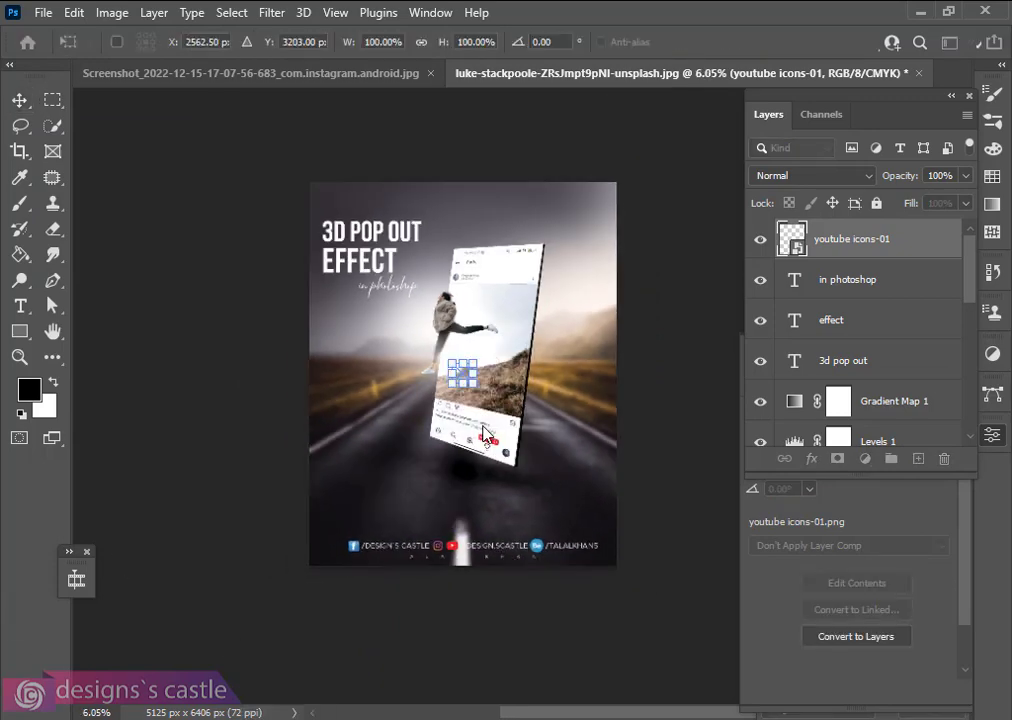
left_click_drag(480, 358, 594, 204)
left_click(20, 106)
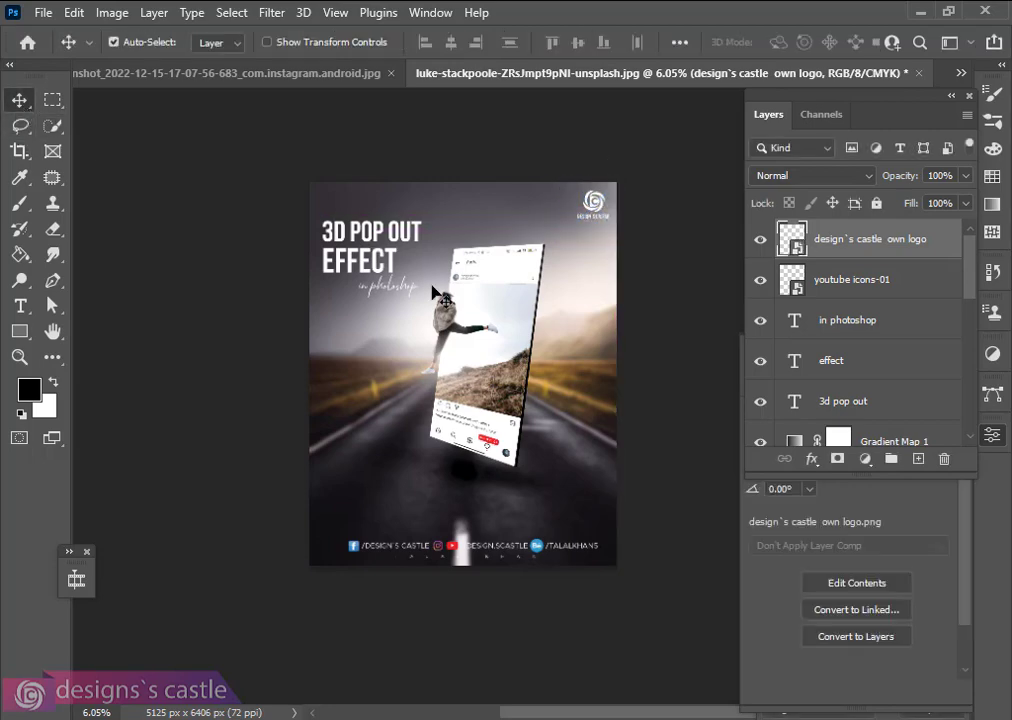
scroll(413, 470, "down", 2)
scroll(383, 468, "up", 2)
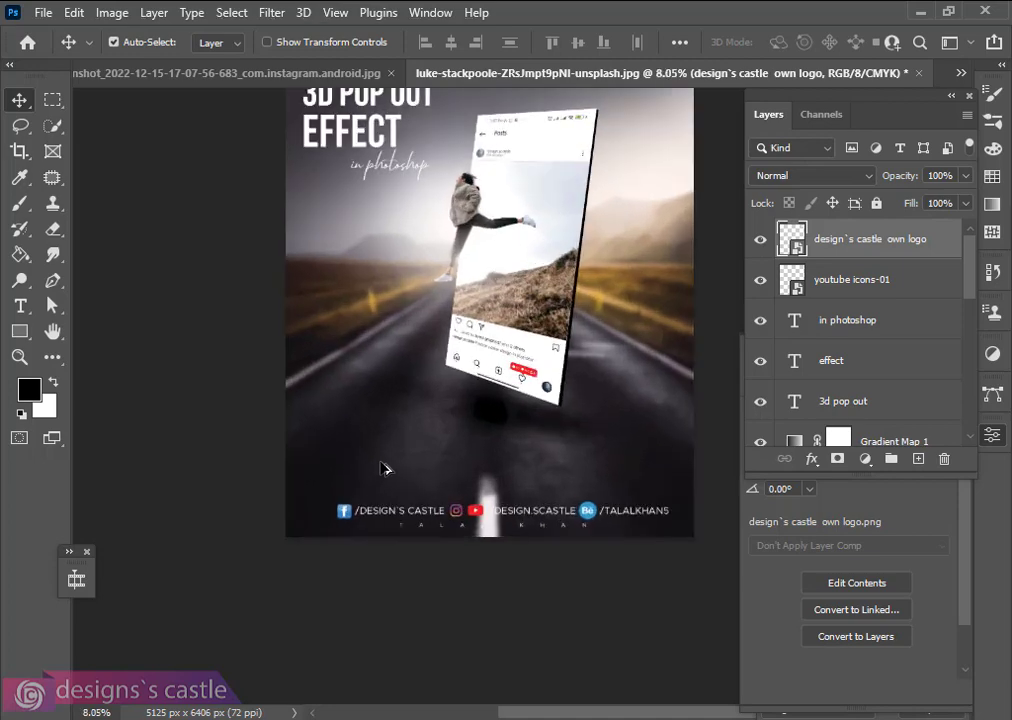
scroll(387, 472, "down", 1)
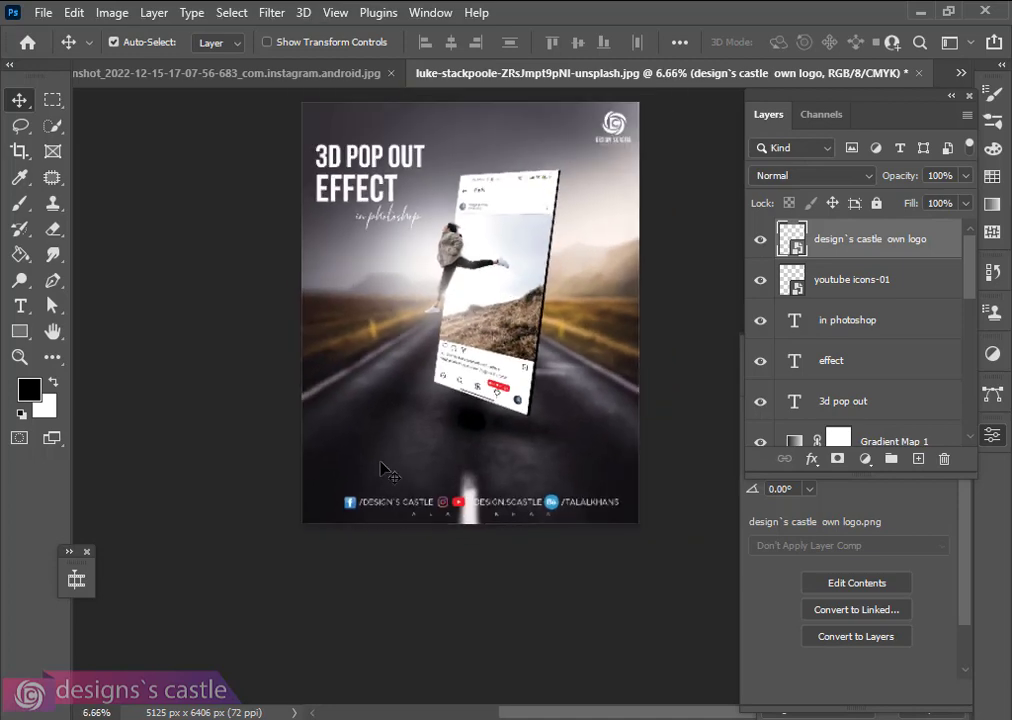
scroll(383, 468, "up", 1)
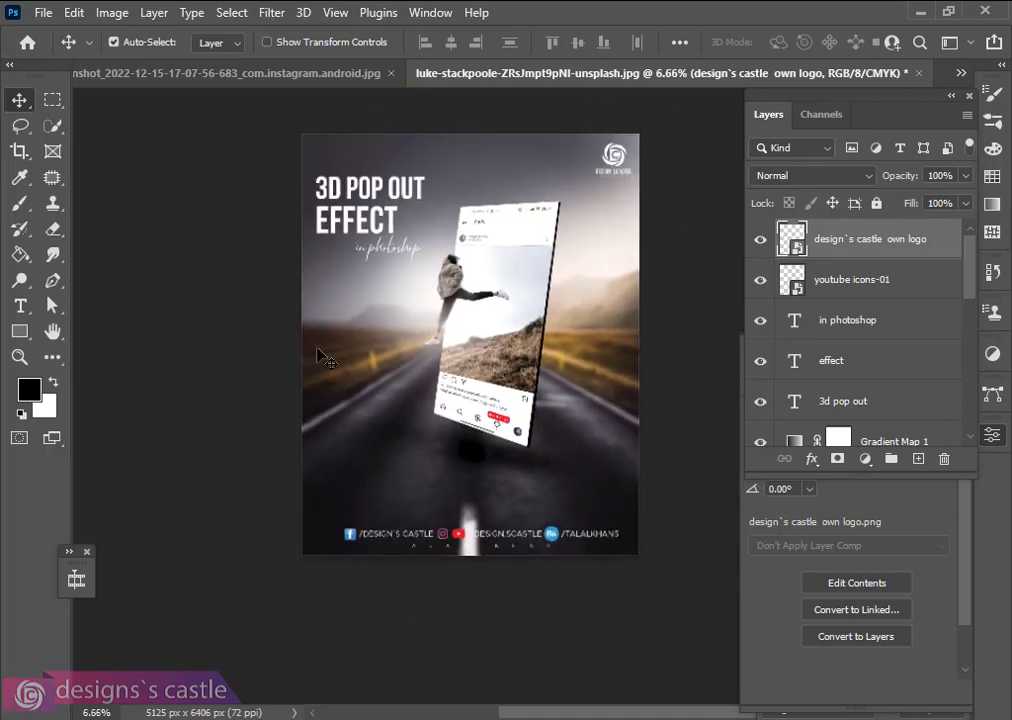